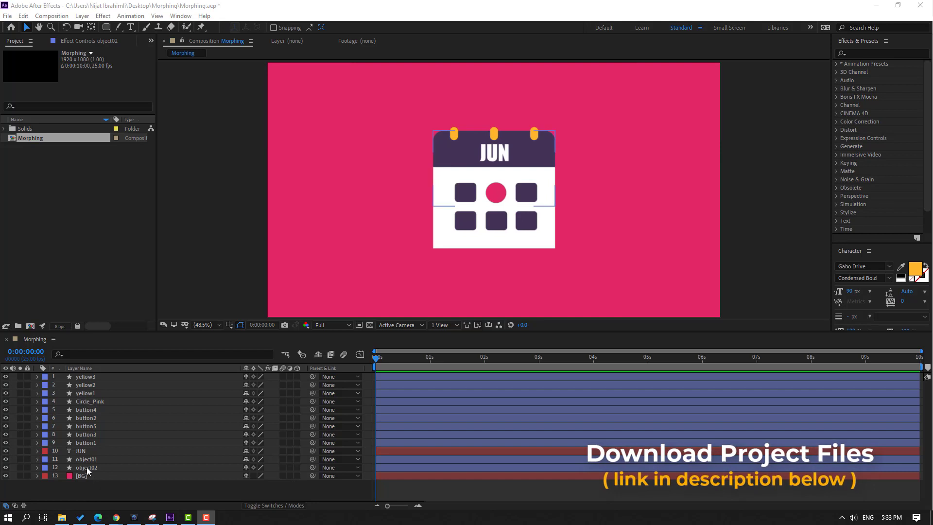
Enable keyframing for Size, Position and Roundness of object02's Rectangle Path 1 at 0:00:00:09
click(86, 467)
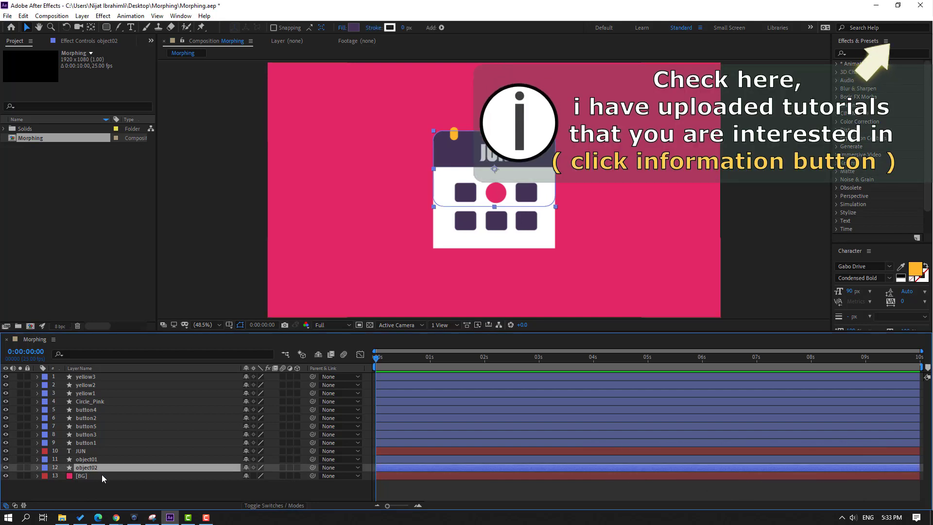
click(37, 467)
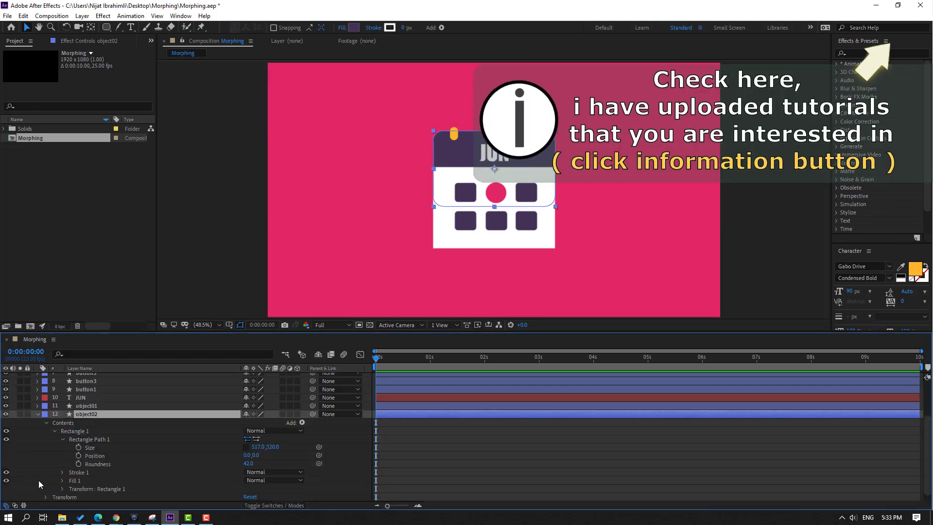
click(81, 439)
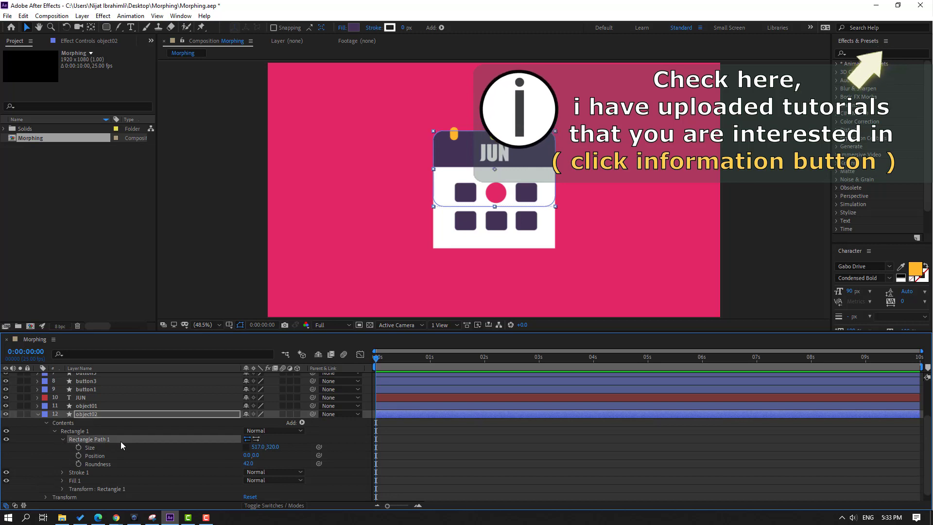
click(391, 358)
click(395, 358)
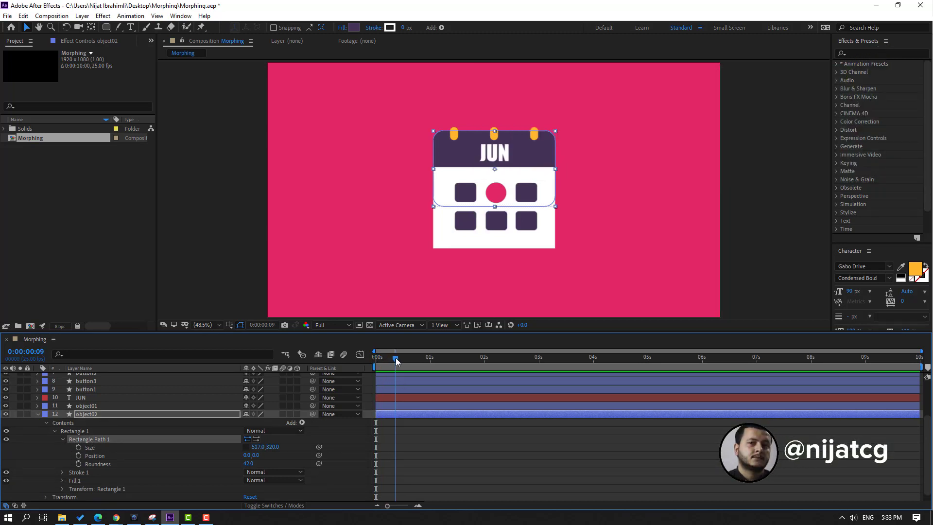
click(78, 447)
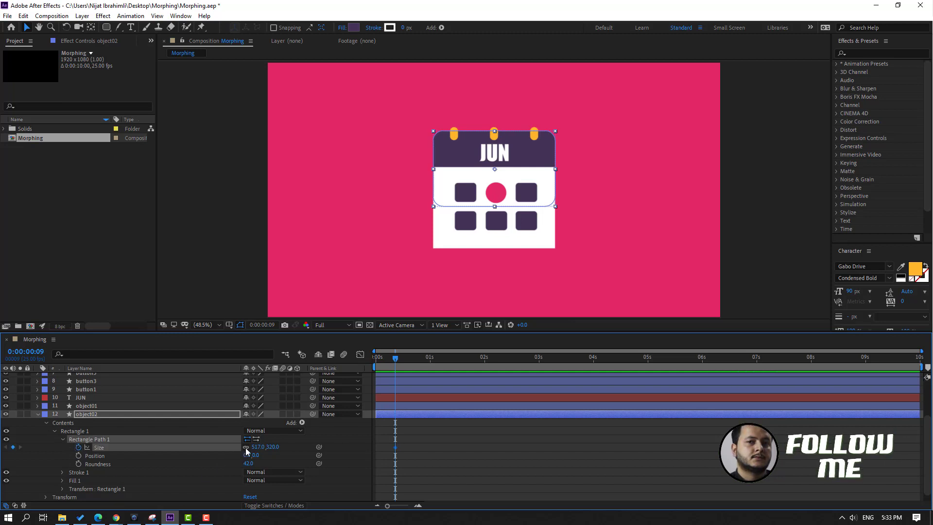
click(78, 455)
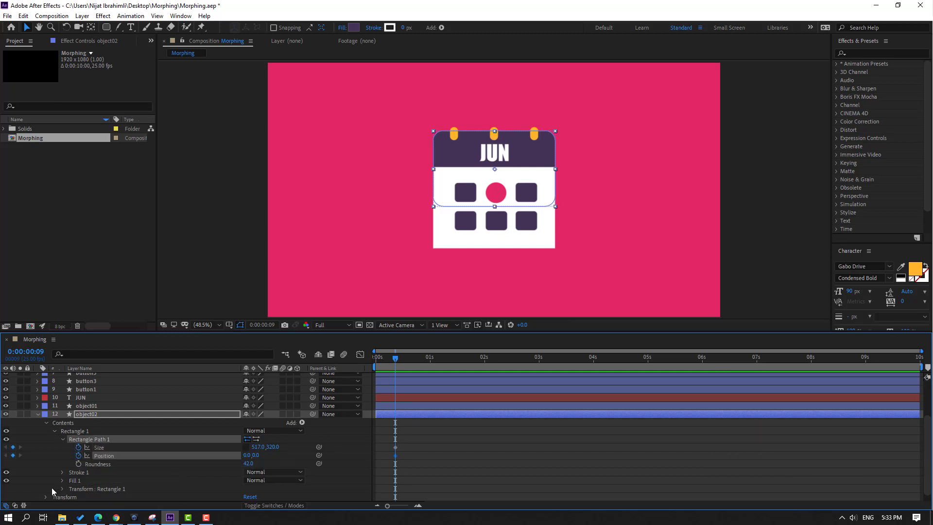
click(79, 464)
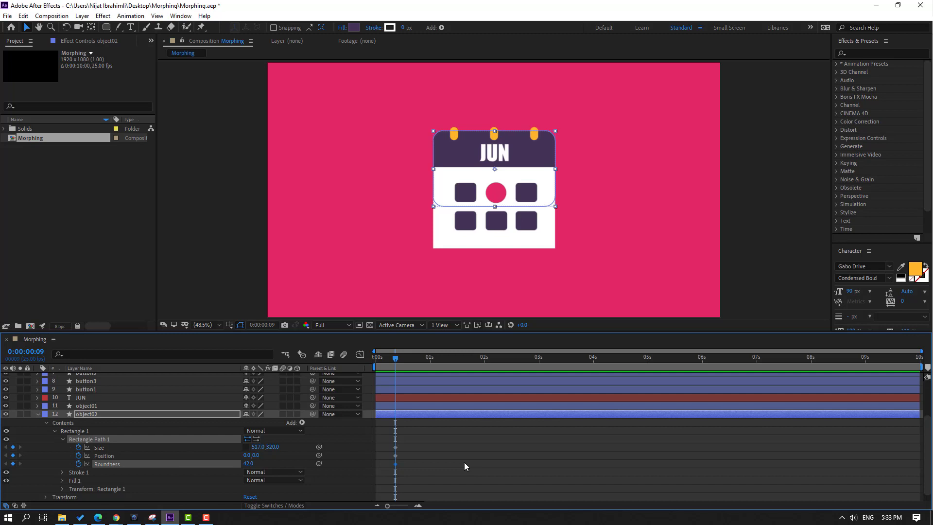
At 0:00:01:04, set object02's rectangle Size to 546, 798, Position to 0, 87 and Roundness to 78
key(space)
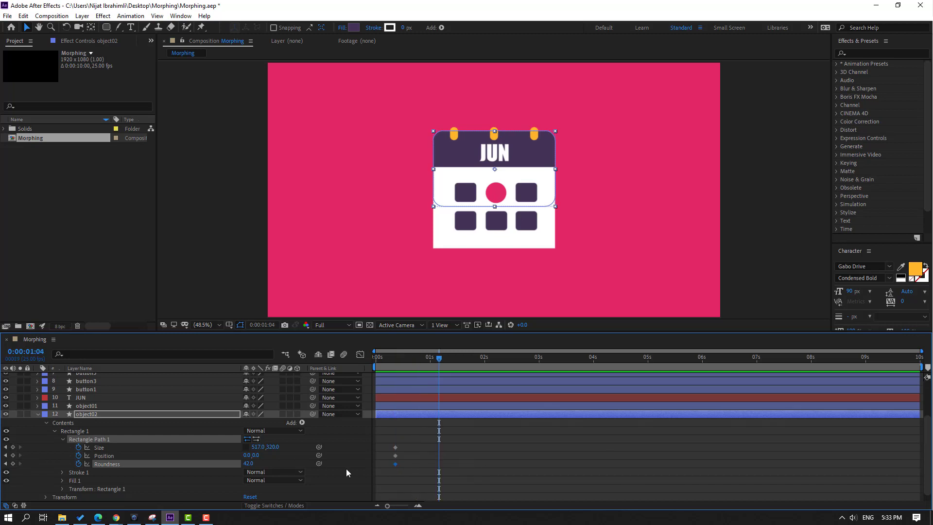
drag(258, 448, 453, 392)
drag(253, 446, 294, 455)
click(259, 446)
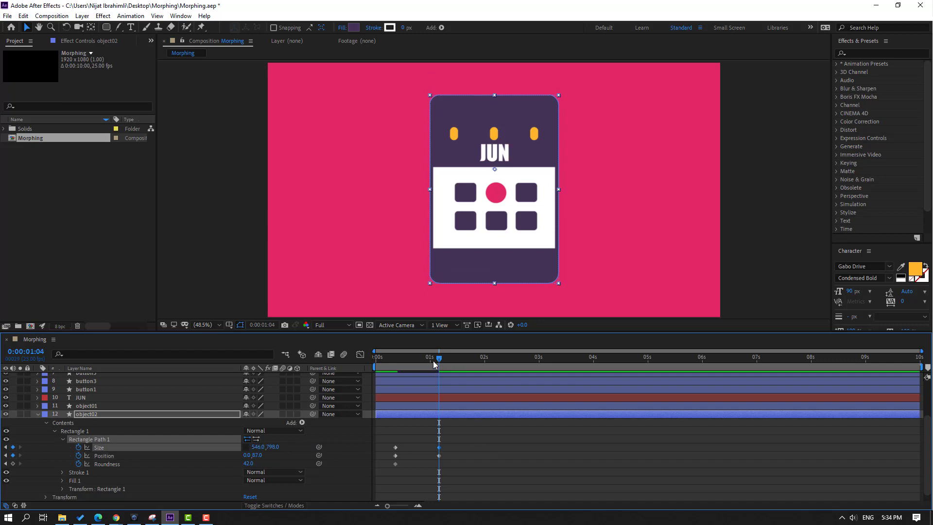
mouse_move(435, 363)
mouse_down()
mouse_move(398, 365)
mouse_move(443, 366)
mouse_move(397, 374)
mouse_move(437, 373)
mouse_up()
drag(246, 465, 251, 463)
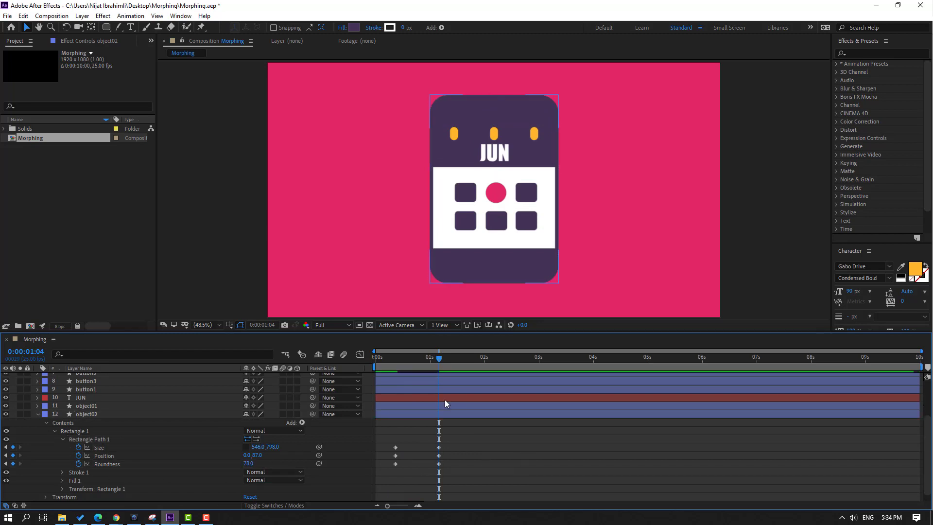
Apply Easy Ease to all Size, Position and Roundness keyframes of object02
drag(458, 432, 397, 464)
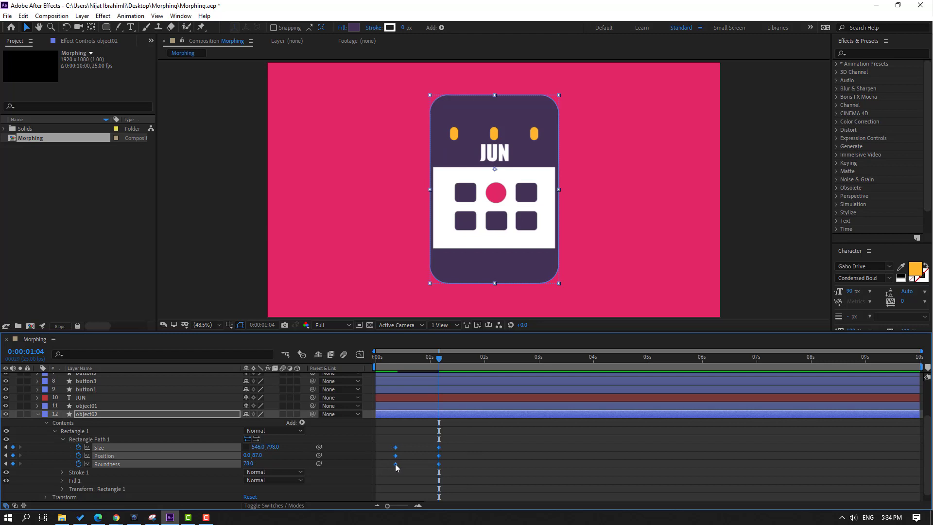
right_click(395, 463)
mouse_move(437, 510)
click(548, 395)
Reshape object02's speed curves in the Graph Editor for a fast start and a longer slowdown, then return to the keyframe view
click(362, 355)
scroll(453, 473, up, 6)
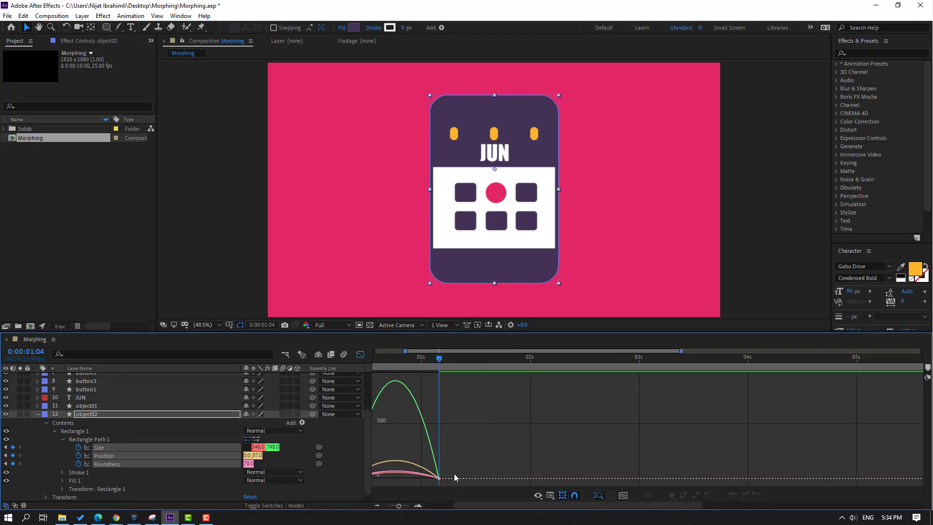
drag(630, 476, 568, 474)
key(space)
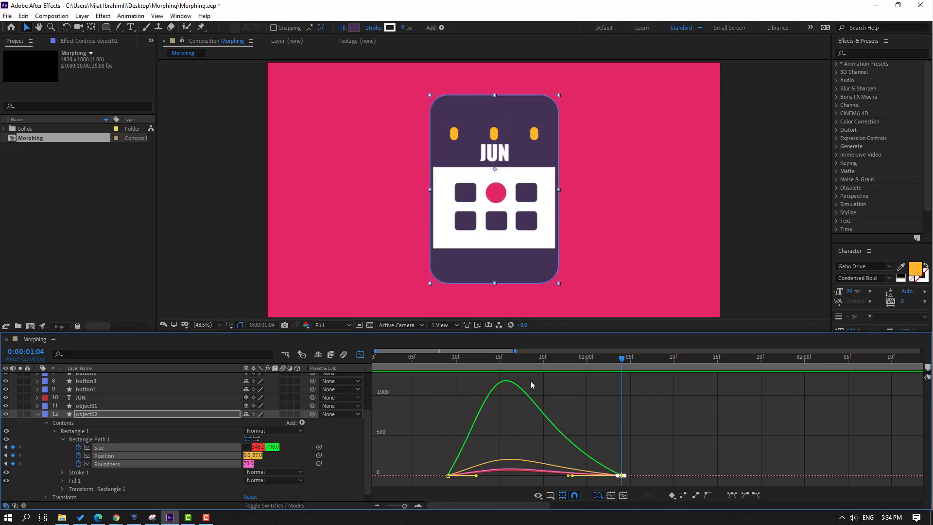
click(481, 358)
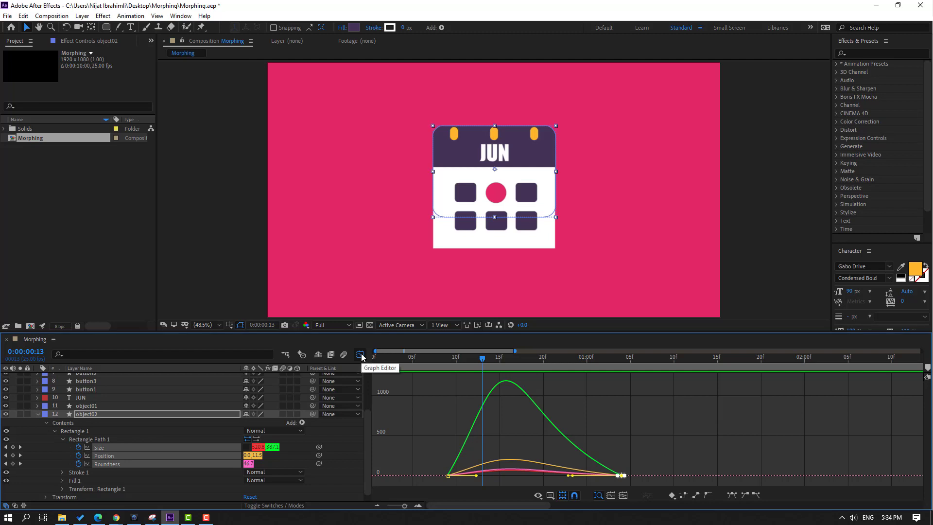
click(360, 354)
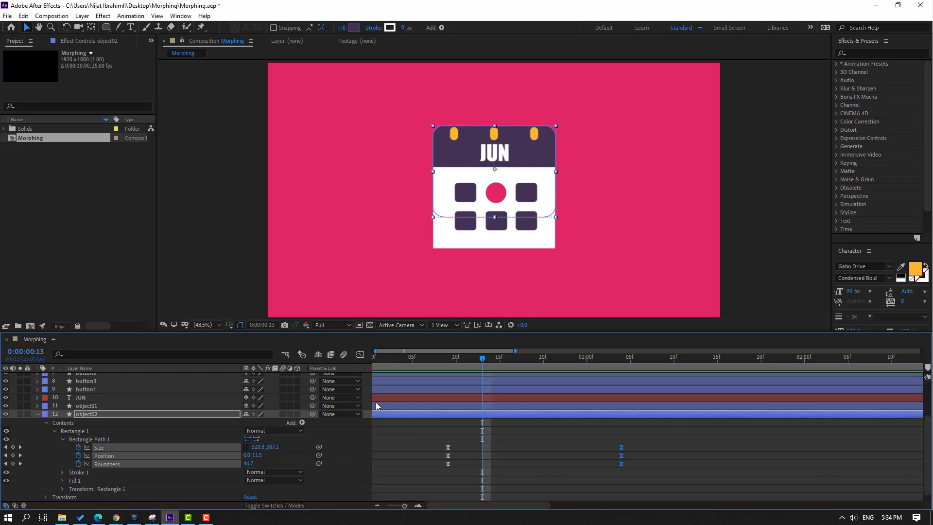
Collapse object02 to only its keyframed properties in the timeline
click(89, 415)
key(u)
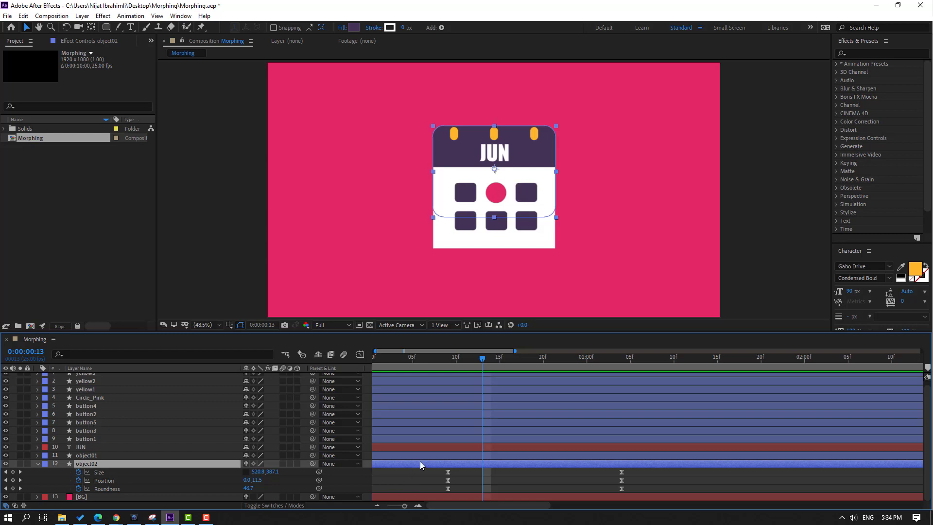
scroll(489, 461, down, 3)
Enable keyframing for Size, Position and Roundness of object01's Rectangle Path 1 at 0:00:00:09
click(82, 455)
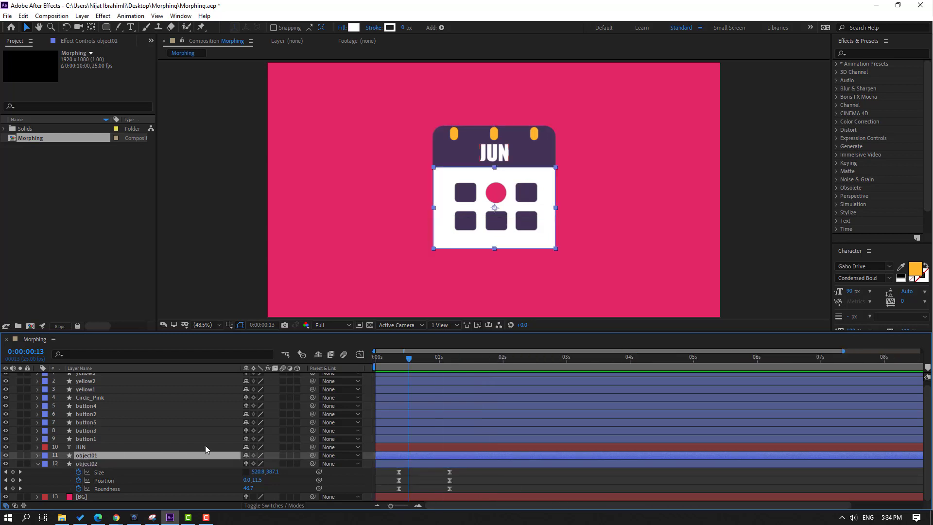
click(36, 456)
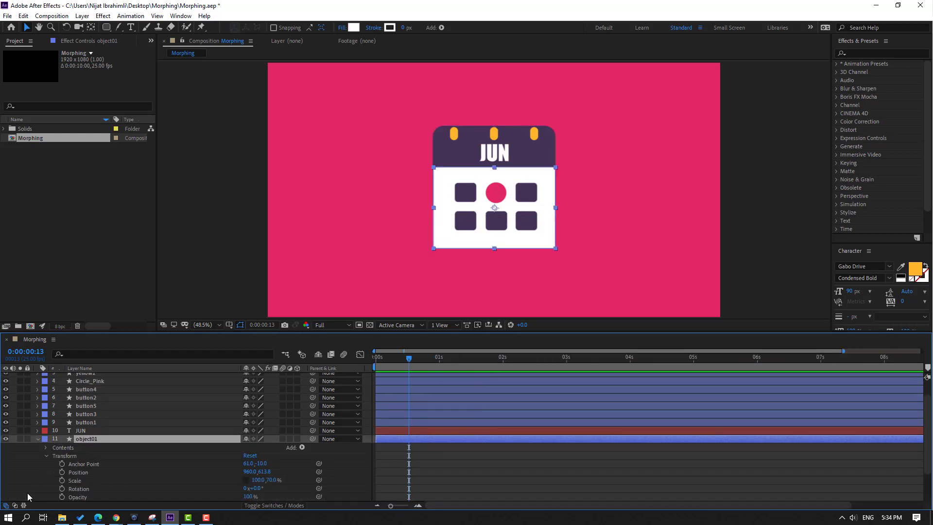
click(45, 455)
click(46, 447)
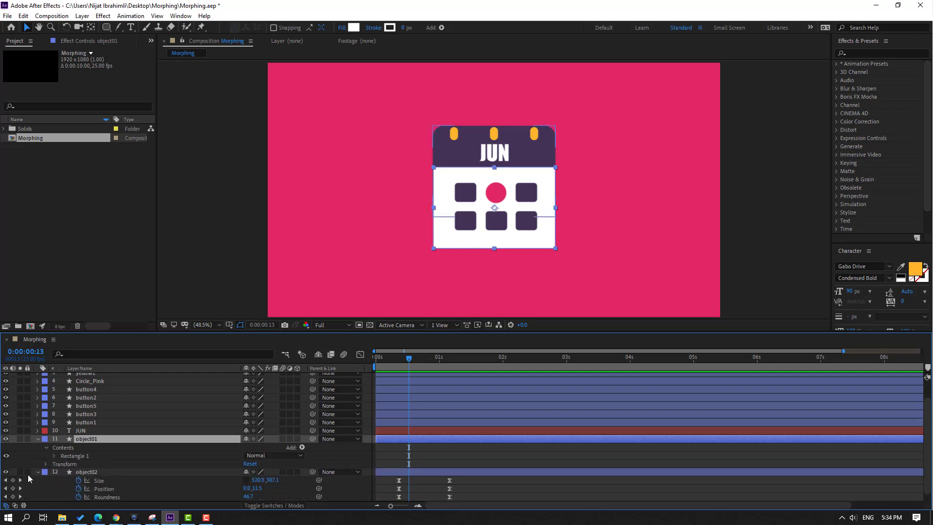
click(54, 456)
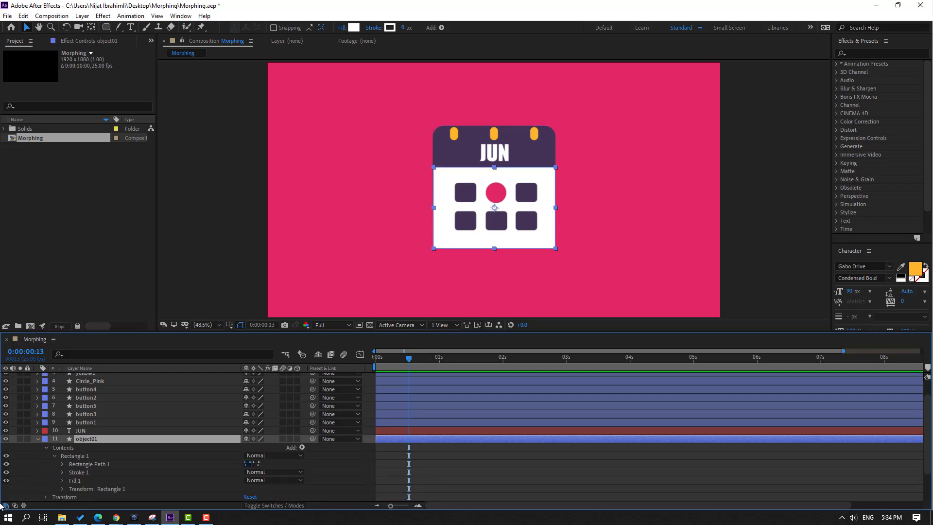
click(62, 464)
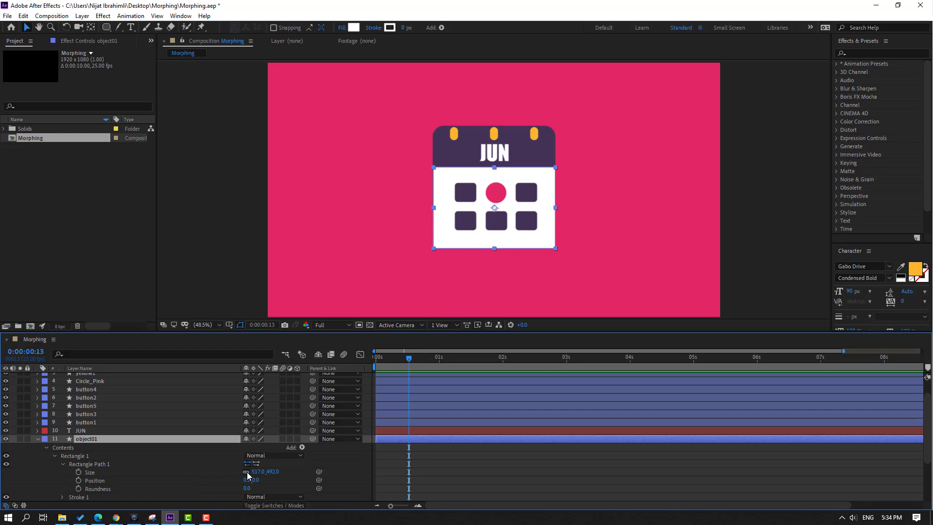
scroll(465, 450, down, 2)
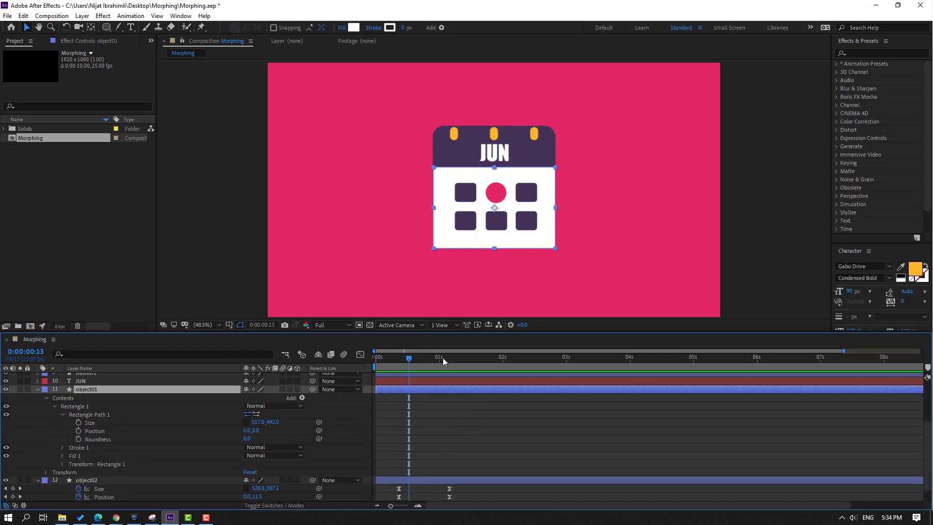
drag(421, 331, 397, 323)
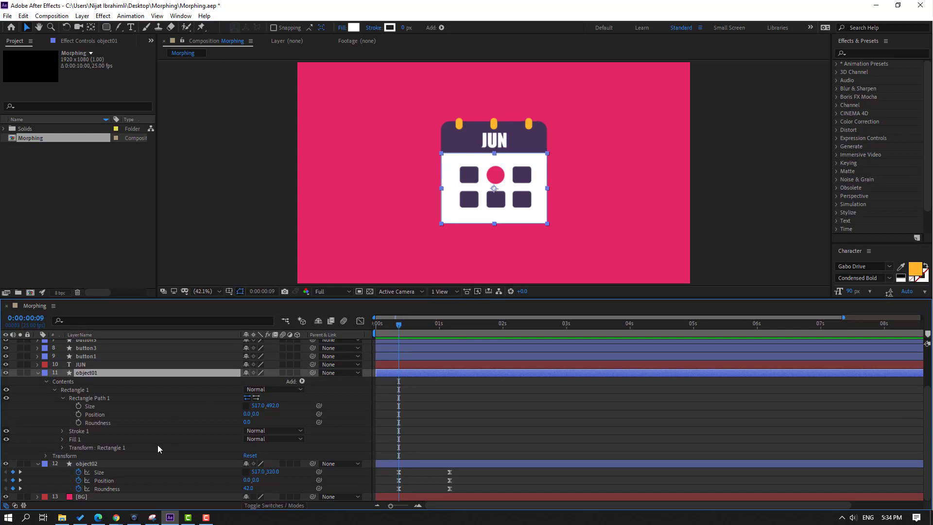
click(78, 406)
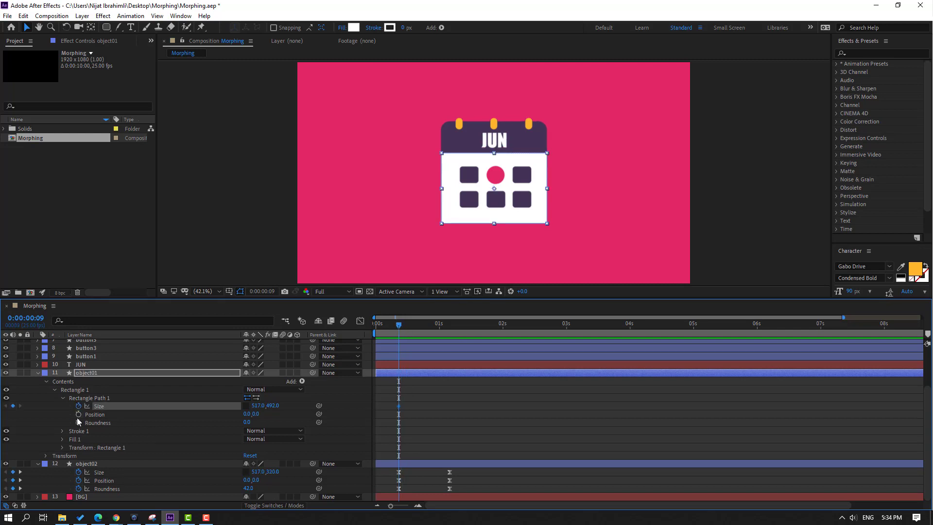
click(79, 413)
click(78, 422)
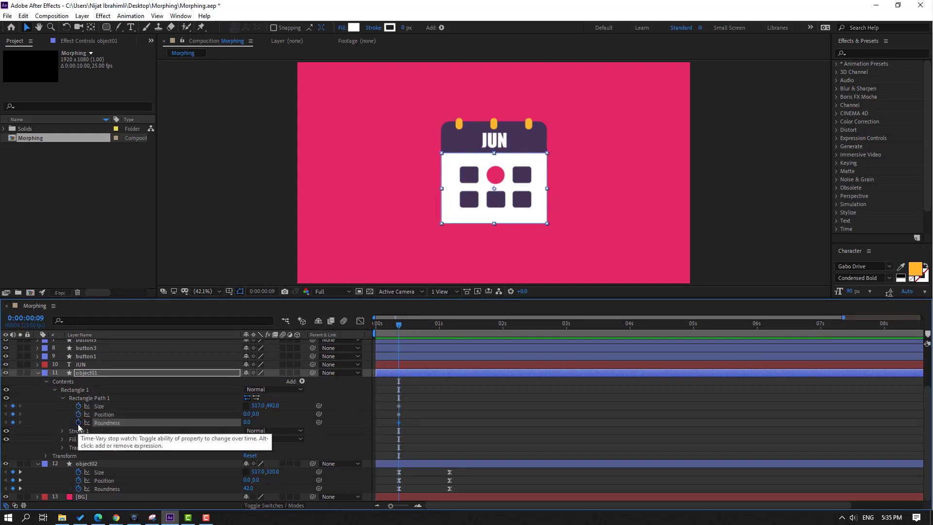
At 0:00:01:04, set object01's rectangle Size to 511, 906, Position to 0, -147 and Roundness to 55, and scrub through the morph
drag(401, 324, 452, 332)
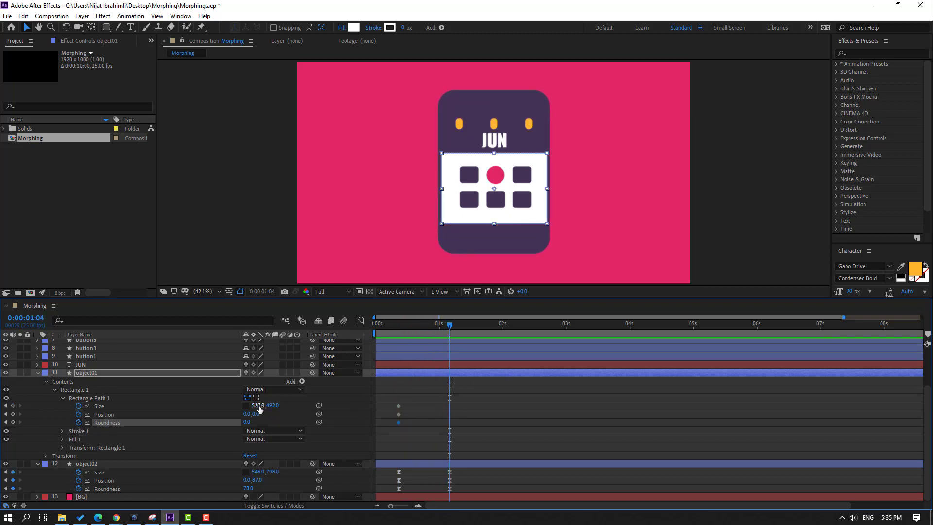
drag(260, 409, 305, 399)
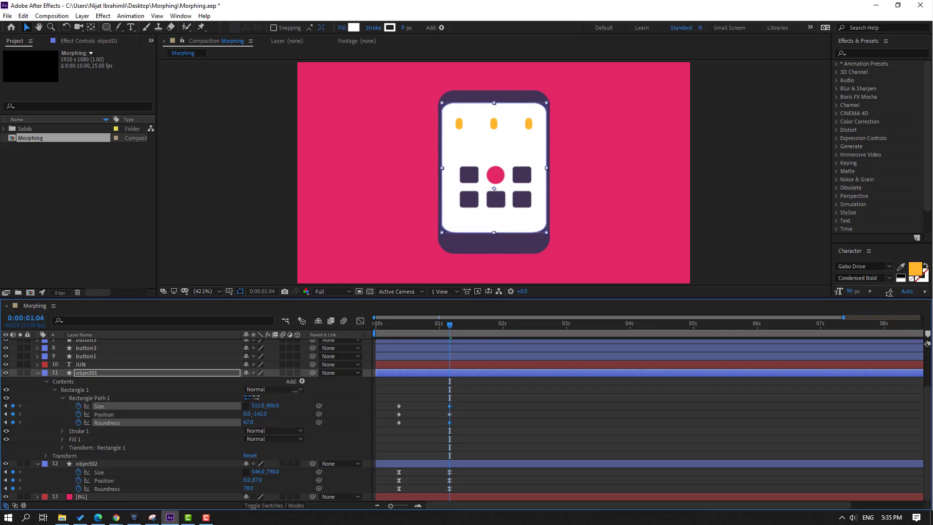
drag(248, 426, 260, 414)
click(552, 413)
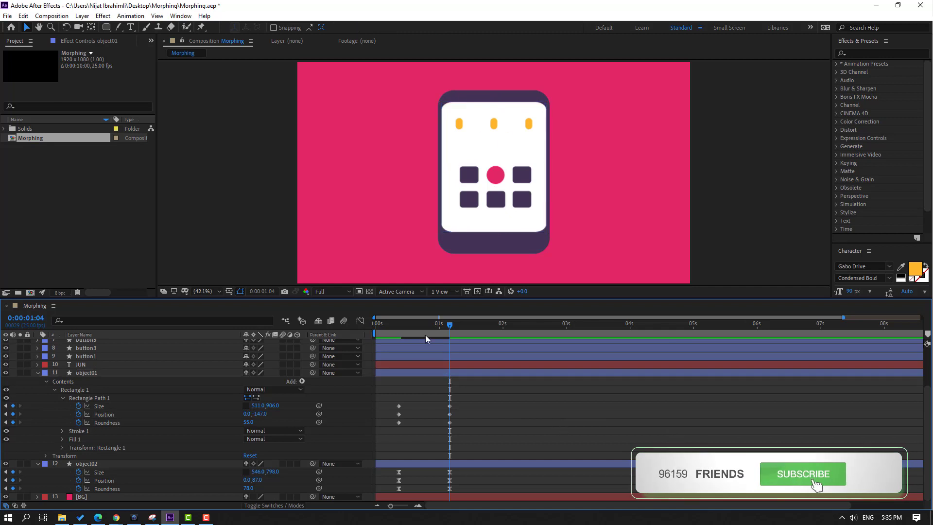
drag(383, 325, 444, 324)
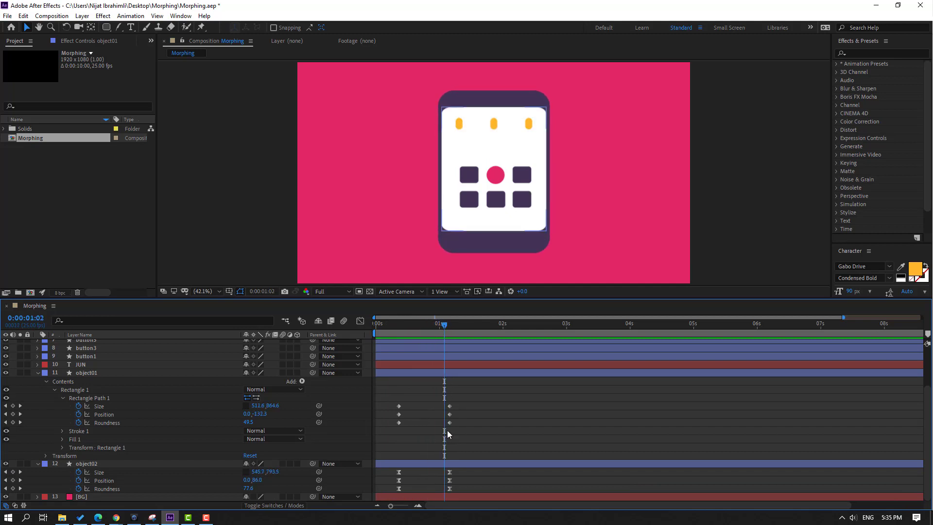
Apply Easy Ease to all Size, Position and Roundness keyframes of object01
drag(474, 401, 395, 432)
right_click(399, 424)
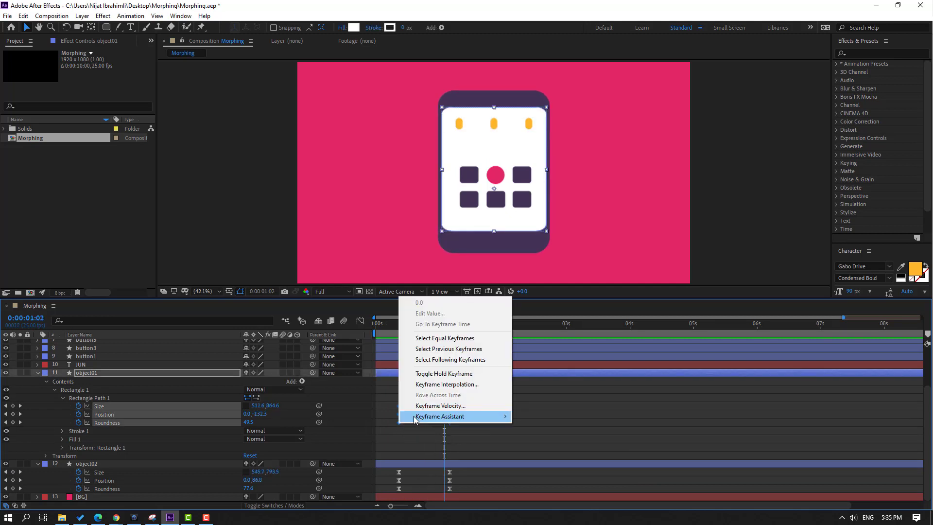
mouse_move(466, 417)
click(540, 448)
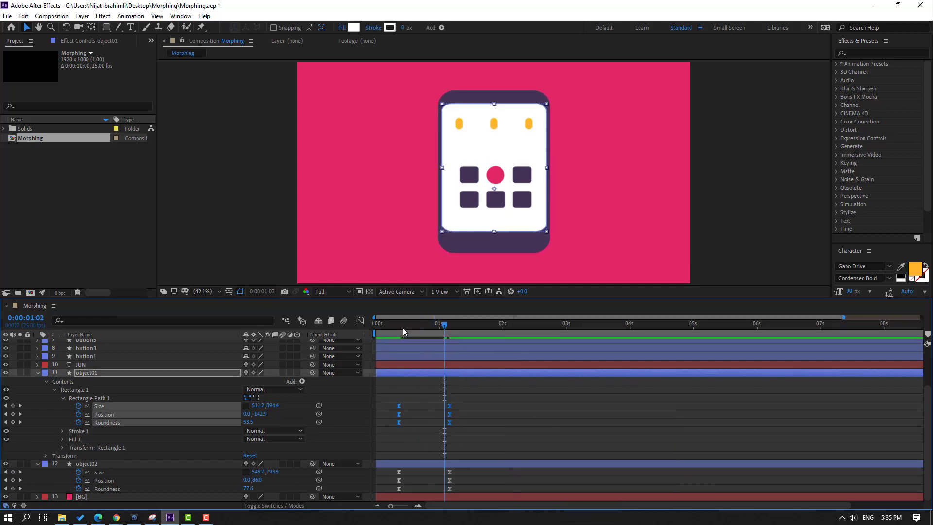
Reshape object01's speed curves in the Graph Editor to peak early and slow down gradually, and preview the animation
click(360, 322)
drag(474, 463, 431, 495)
key(equal)
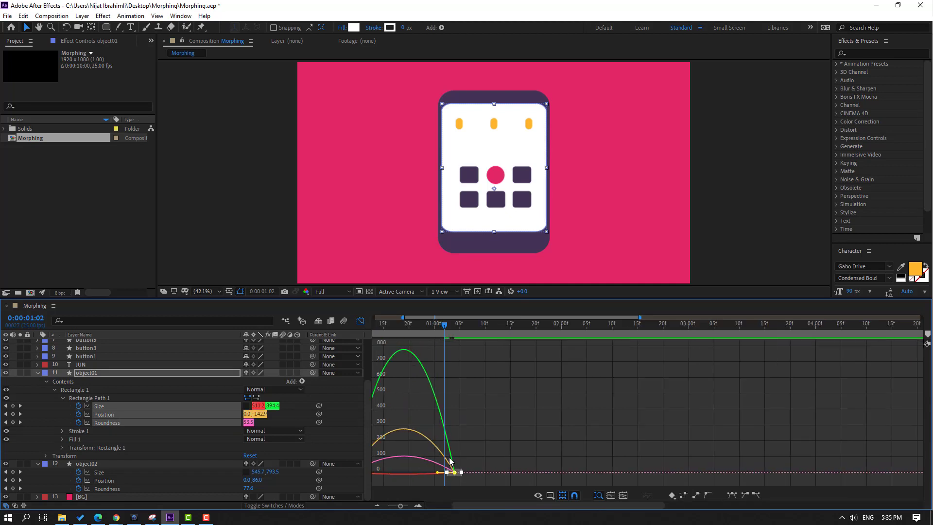
key(equal)
drag(501, 468, 701, 470)
drag(632, 472, 612, 477)
key(minus)
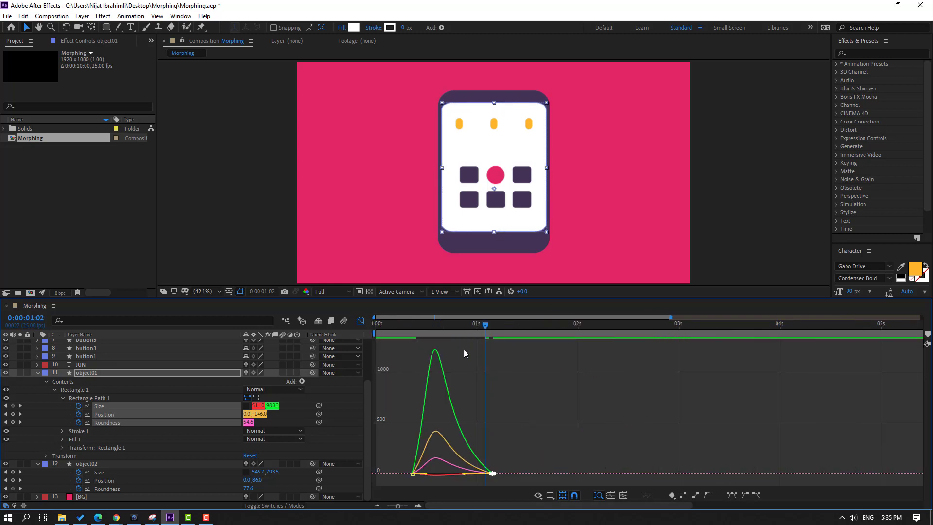
key(space)
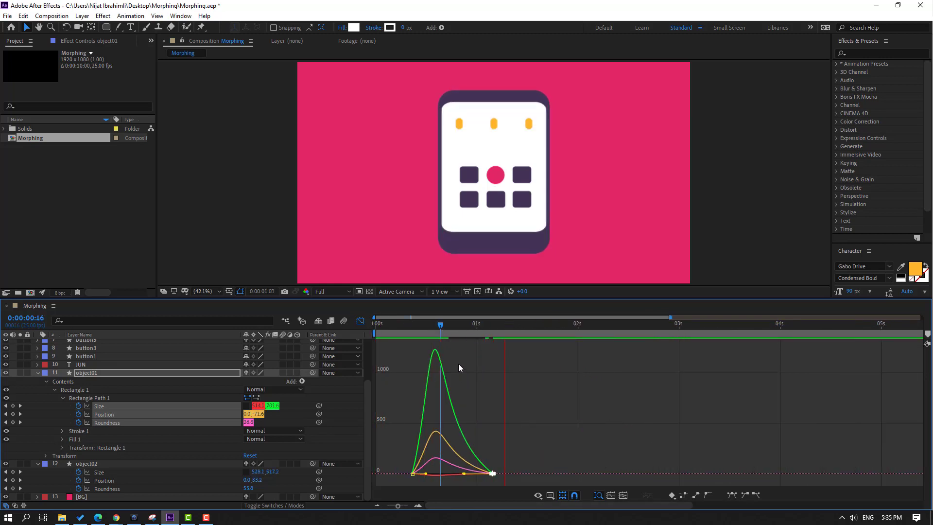
key(space)
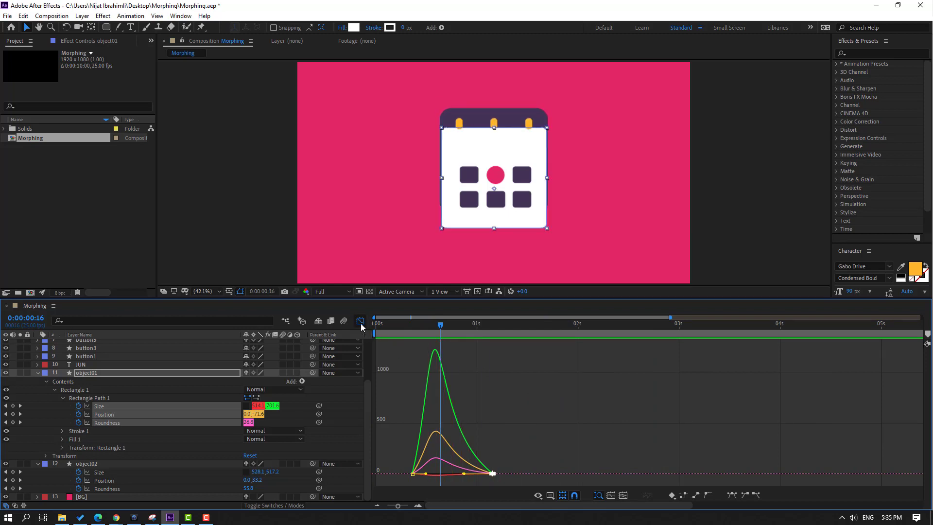
Leave the Graph Editor, show only object01's keyframed properties and collapse object02
click(360, 322)
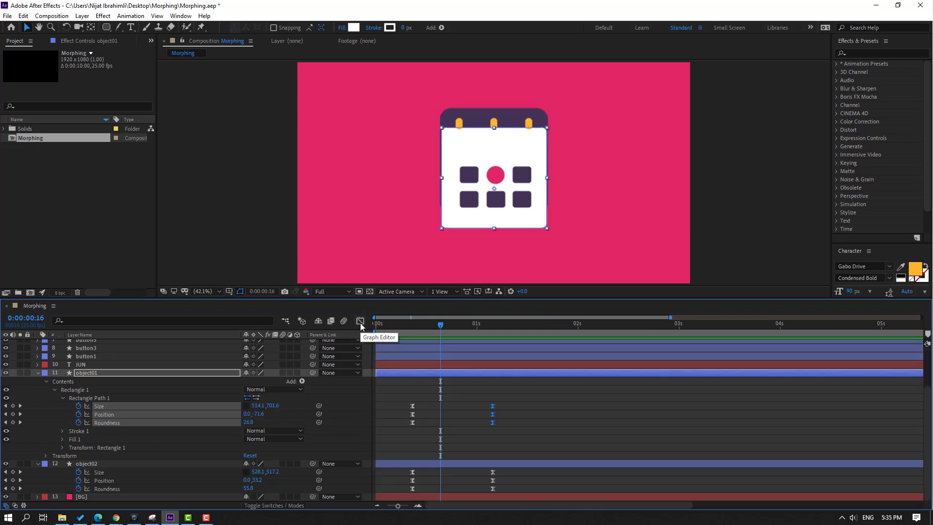
click(86, 375)
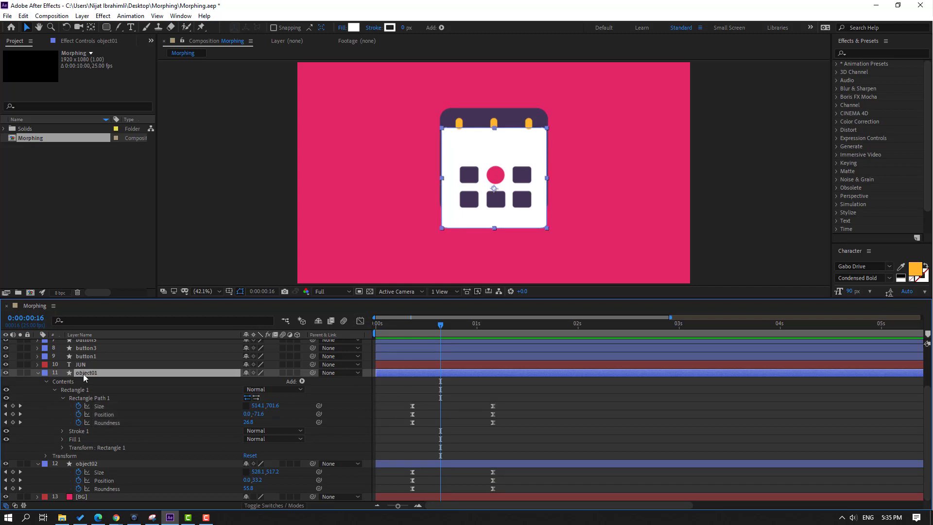
key(u)
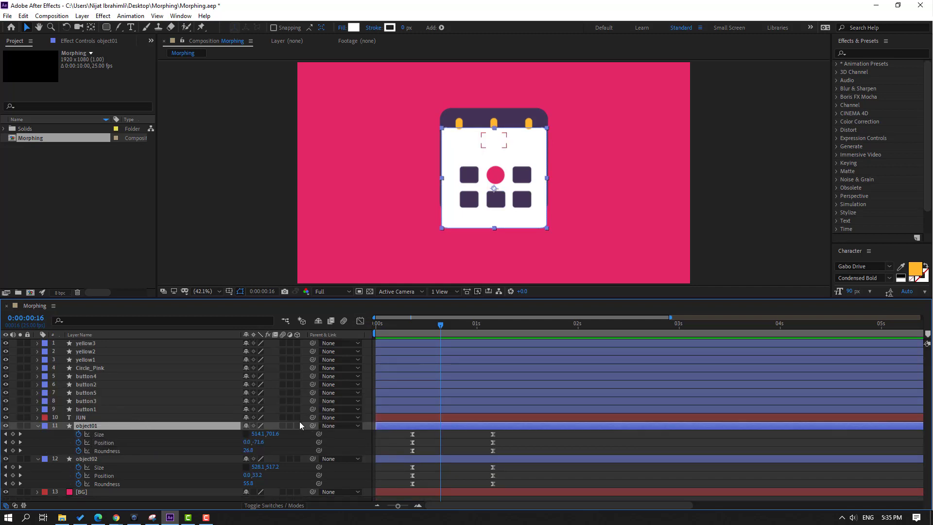
click(38, 458)
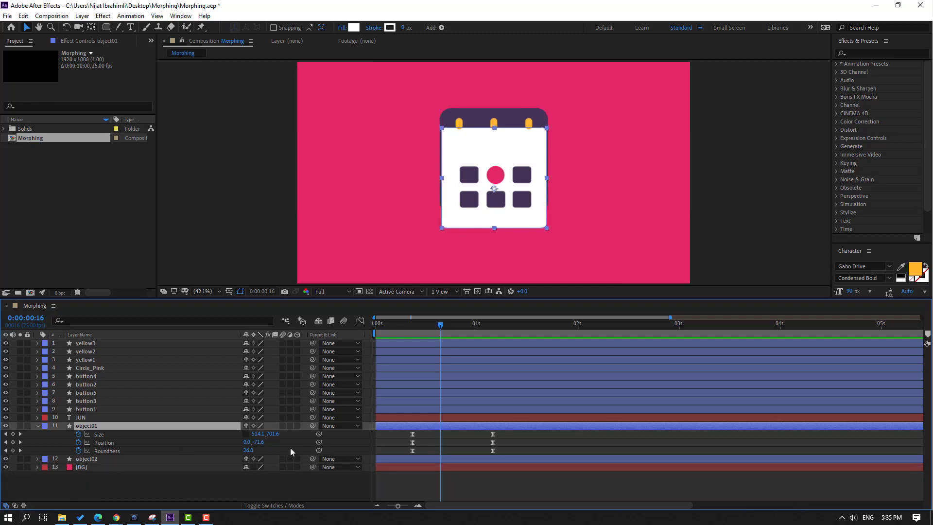
Enable Scale keyframing for button1 at 0:00:00:09
mouse_move(387, 331)
mouse_down()
mouse_move(433, 334)
mouse_move(400, 335)
mouse_up()
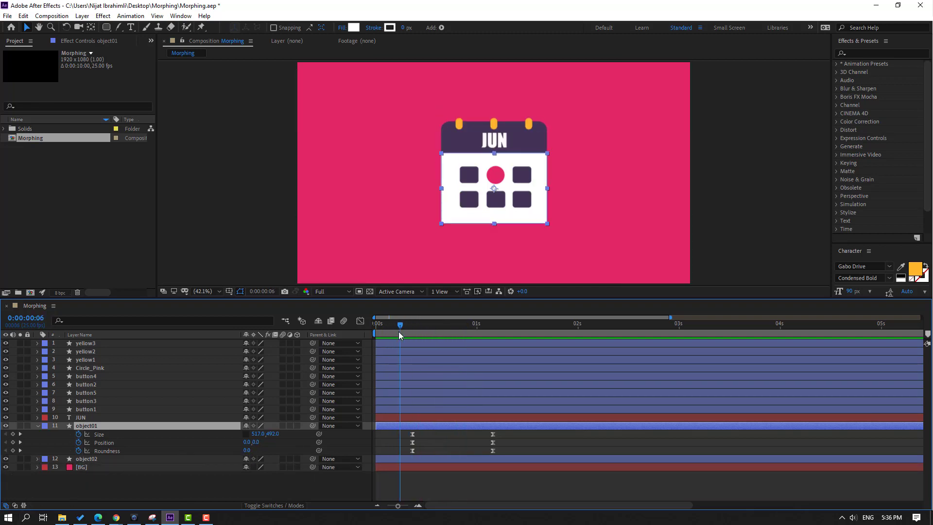
click(90, 411)
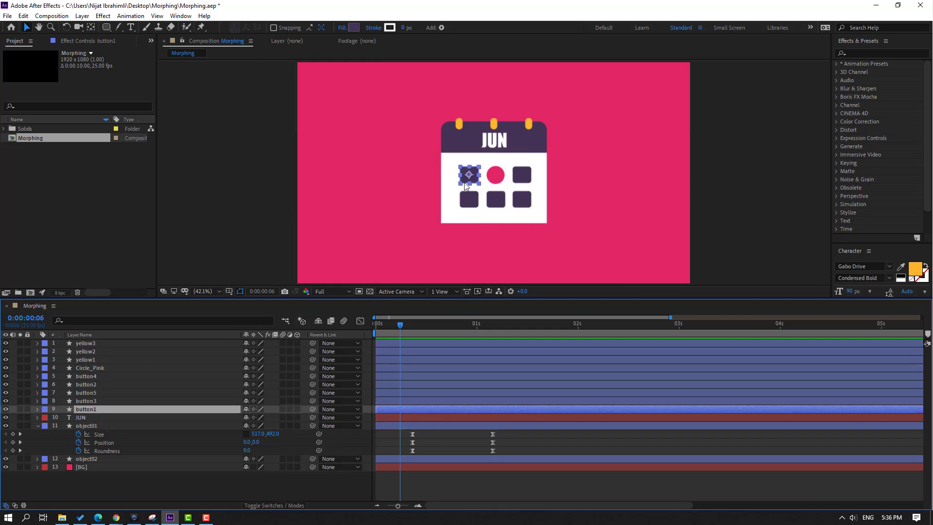
scroll(468, 177, up, 1)
scroll(473, 199, up, 1)
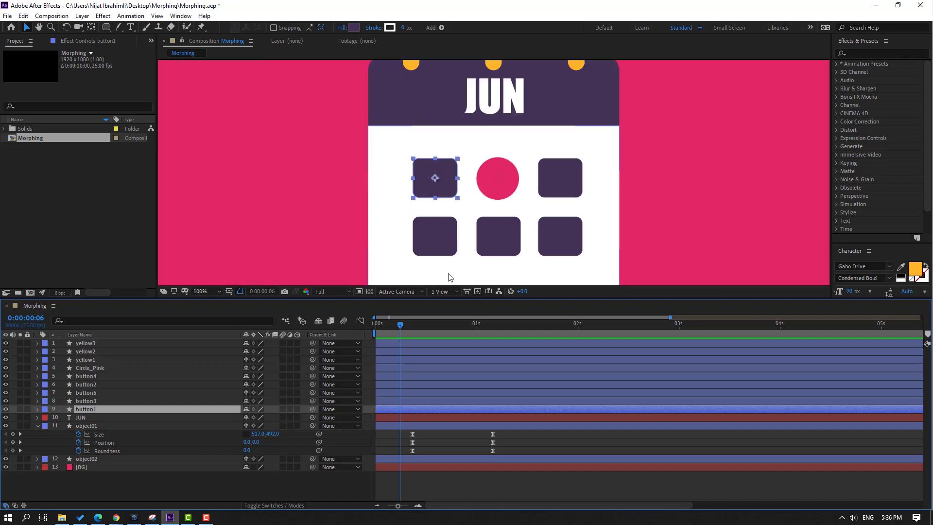
drag(400, 325, 412, 327)
key(s)
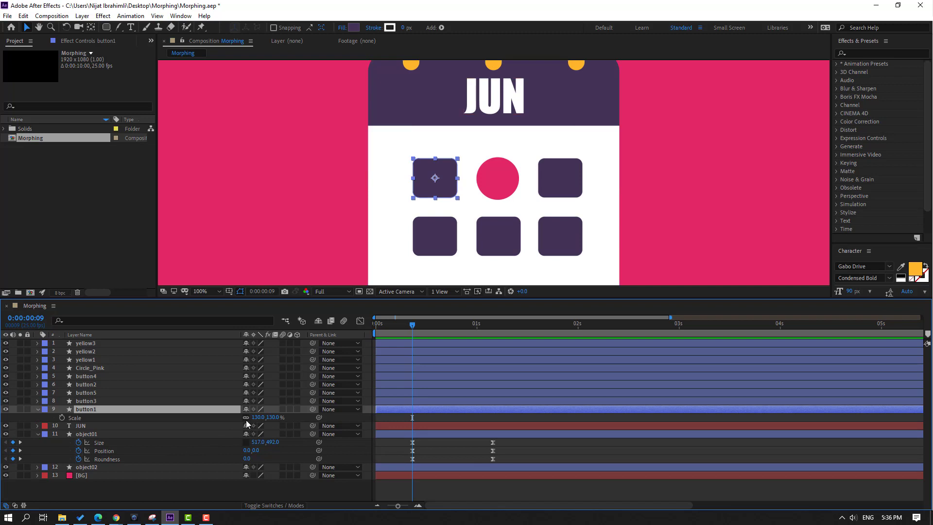
click(62, 417)
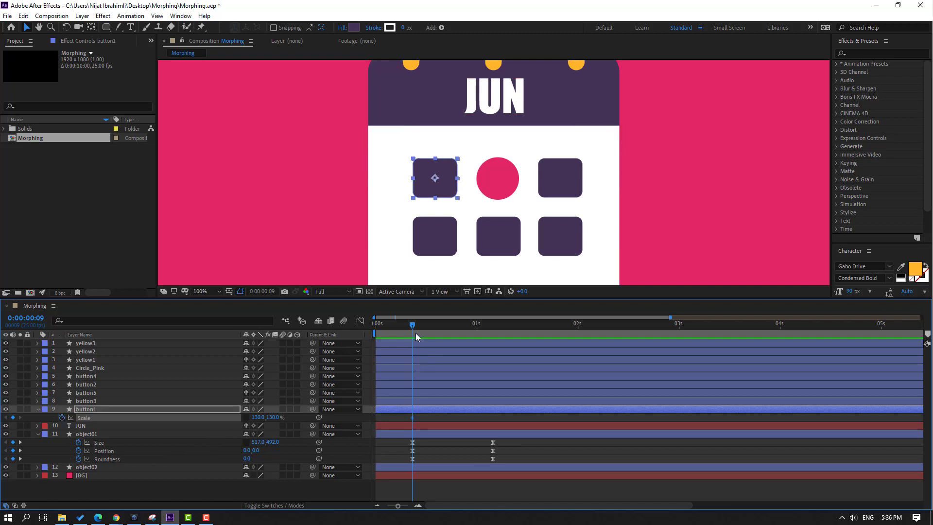
At 0:00:00:22, set button1's vertical Scale to 0 with the proportions unlinked, keeping the horizontal value at 130%
key(space)
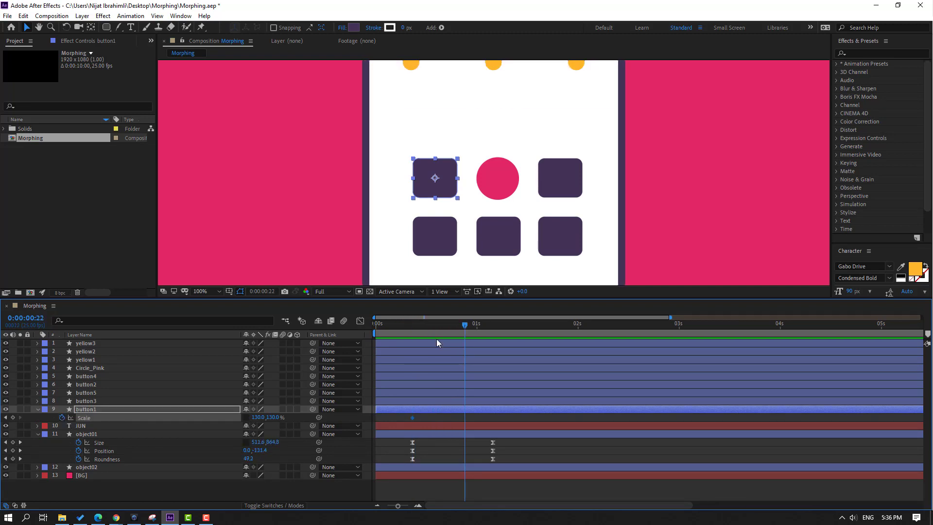
drag(275, 419, 244, 420)
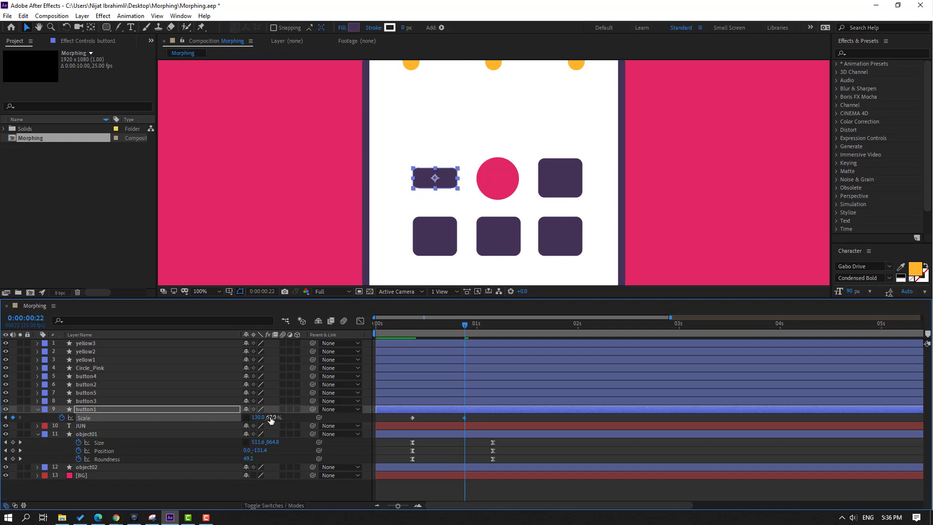
click(273, 421)
text(0)
key(Return)
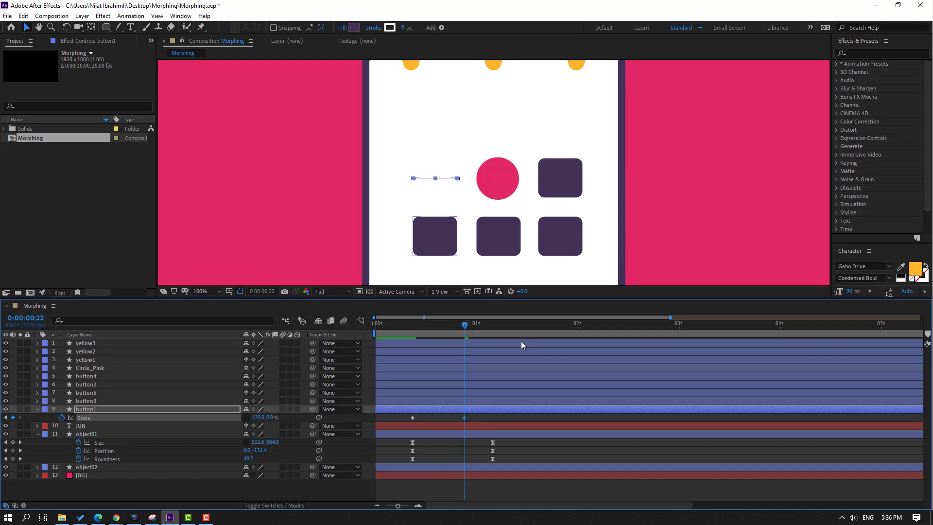
Move button1's second Scale keyframe to 0:00:01:05, apply Easy Ease to both Scale keyframes and preview the animation
drag(464, 418, 412, 418)
right_click(412, 418)
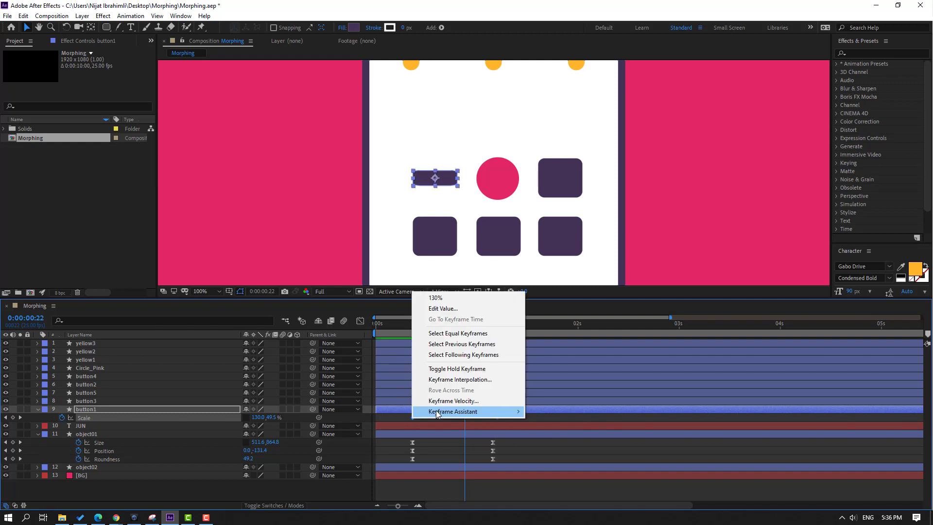
mouse_move(485, 412)
click(549, 443)
key(space)
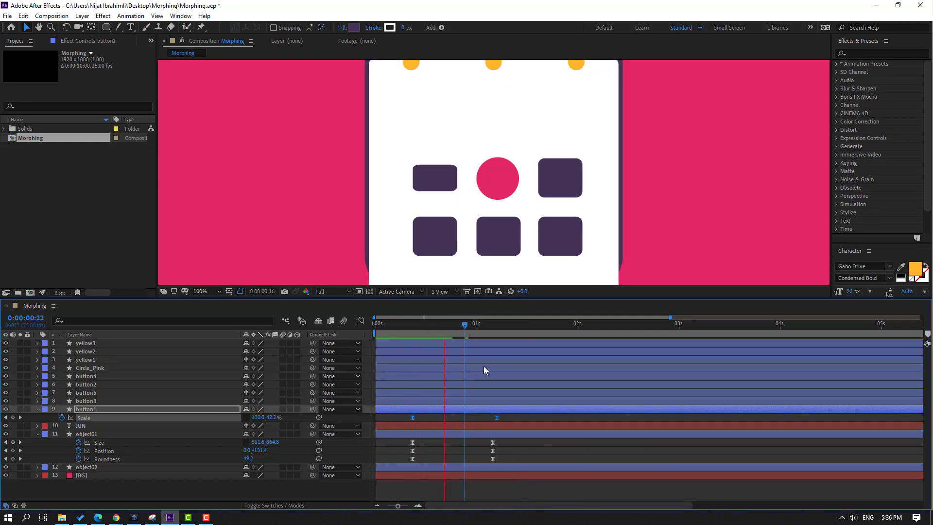
key(space)
Enable Roundness keyframing for button1's Rectangle Path 1 at 0:00:00:09
mouse_move(421, 323)
mouse_down()
mouse_move(509, 322)
mouse_move(413, 336)
mouse_up()
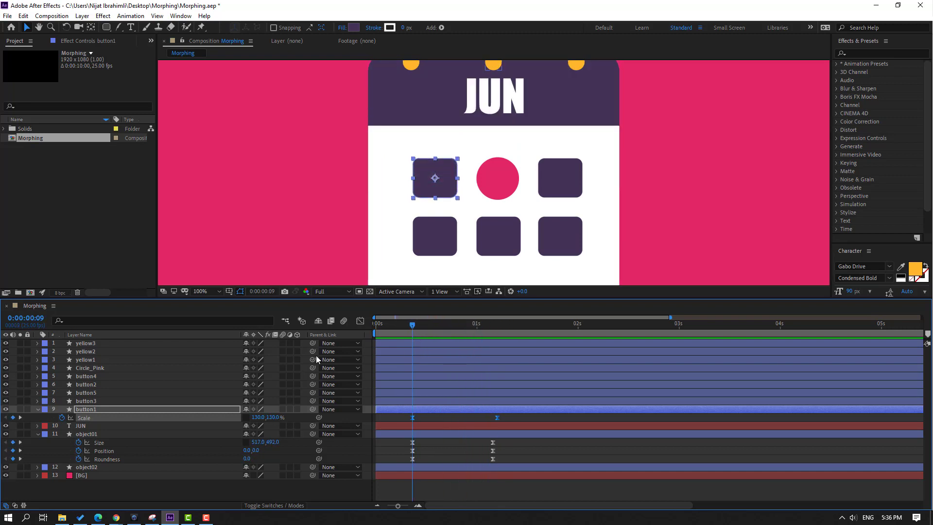
click(37, 410)
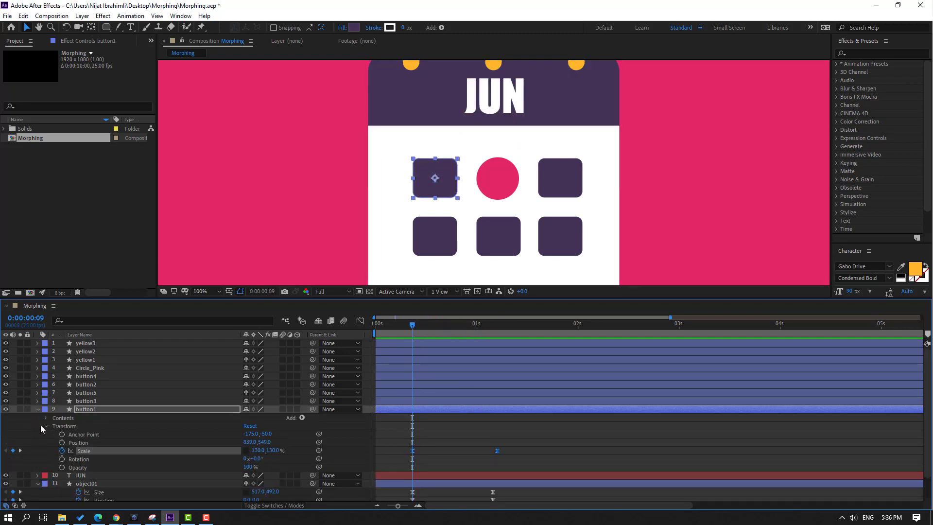
click(45, 426)
click(46, 418)
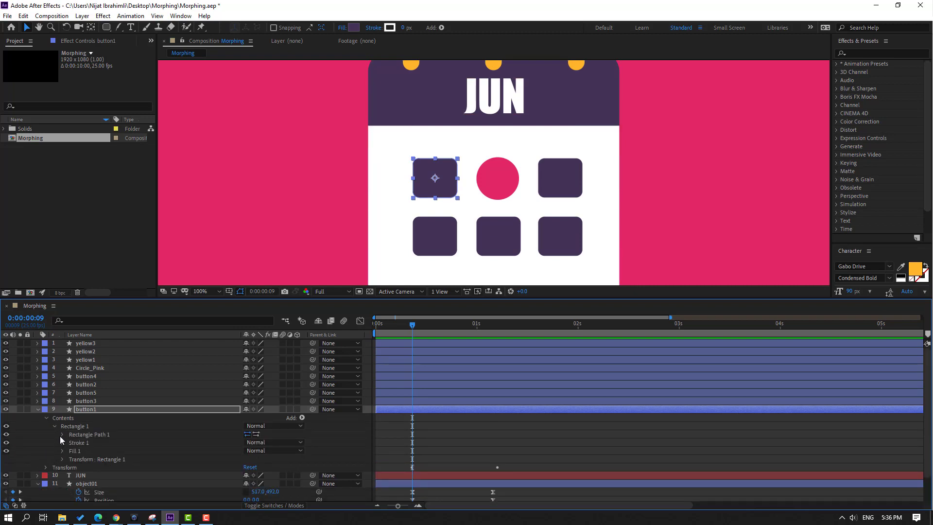
click(62, 434)
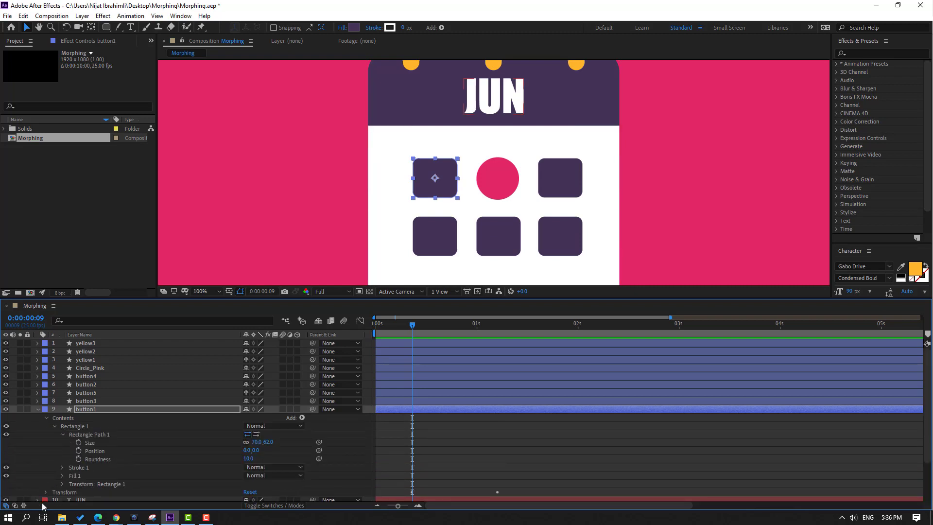
click(78, 459)
Add a second Roundness keyframe of 0 to button1, place it at 0:00:00:20 and scrub through the change
drag(465, 327, 498, 328)
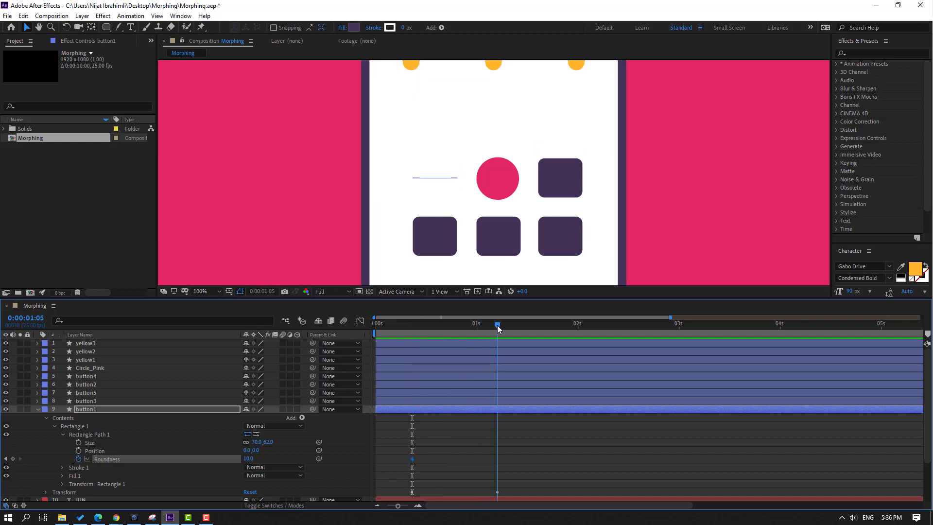
drag(248, 459, 242, 460)
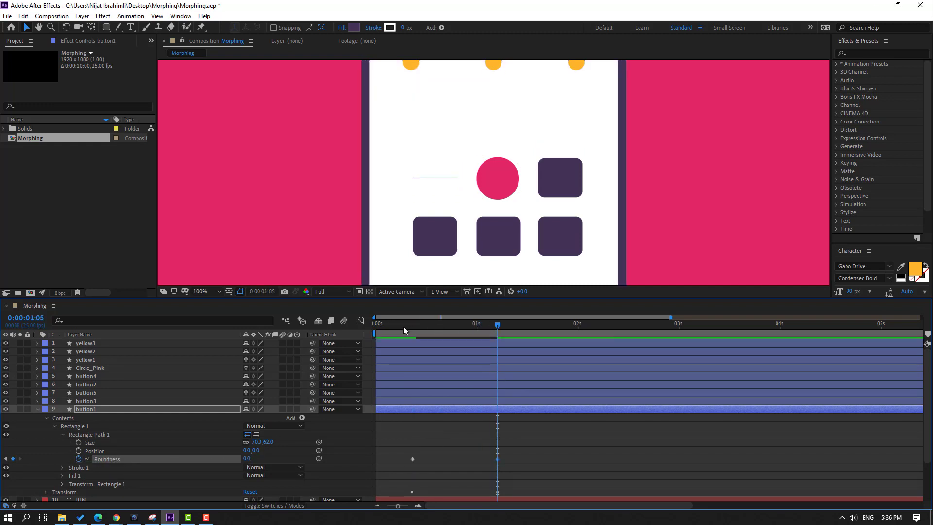
drag(392, 327, 453, 331)
click(454, 332)
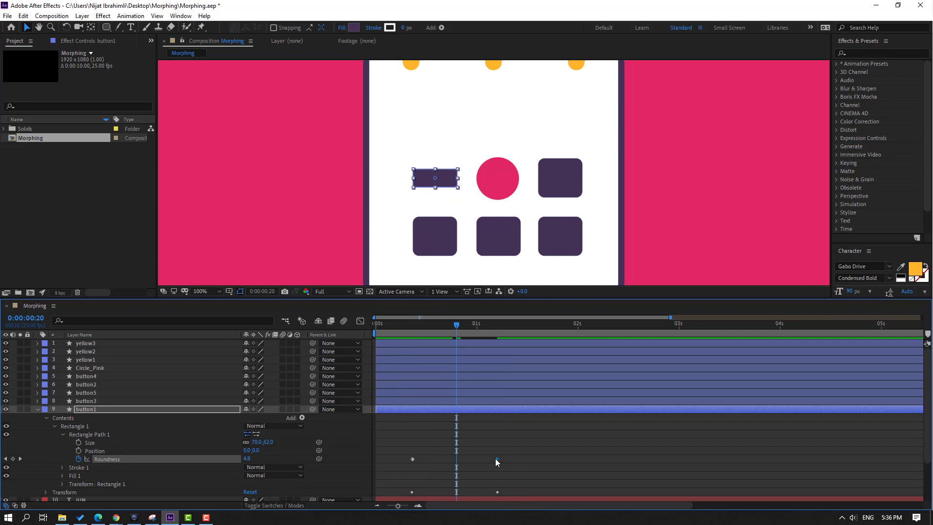
drag(497, 460, 456, 459)
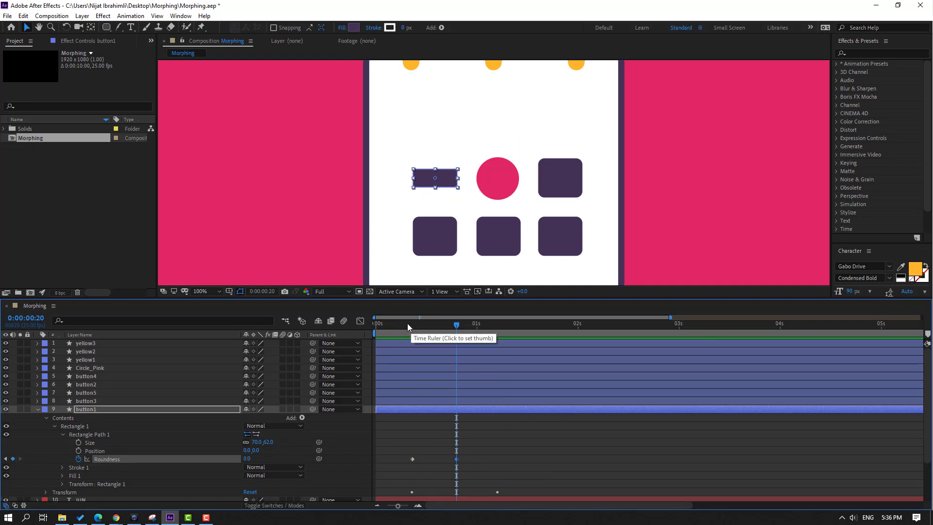
drag(407, 322, 472, 330)
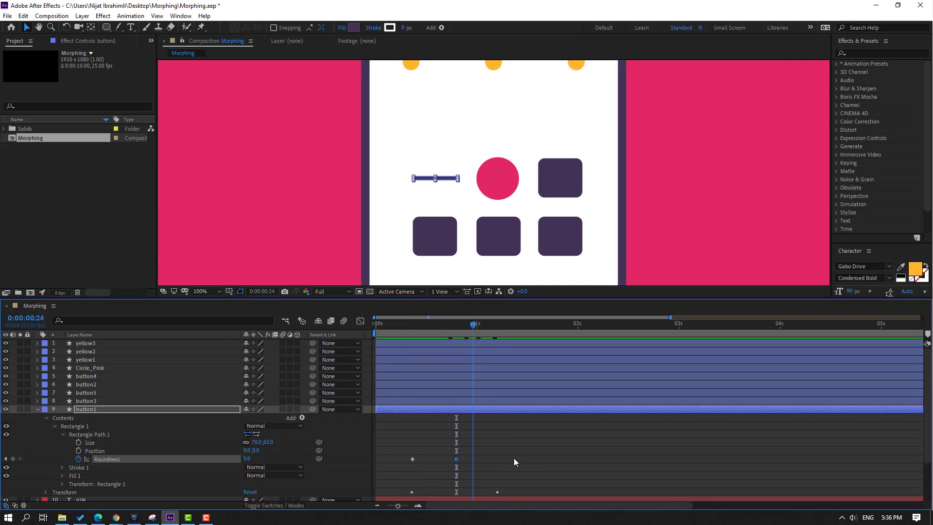
Apply Easy Ease to both Roundness keyframes of button1 and preview the animation
drag(490, 450, 410, 460)
right_click(411, 459)
mouse_move(486, 453)
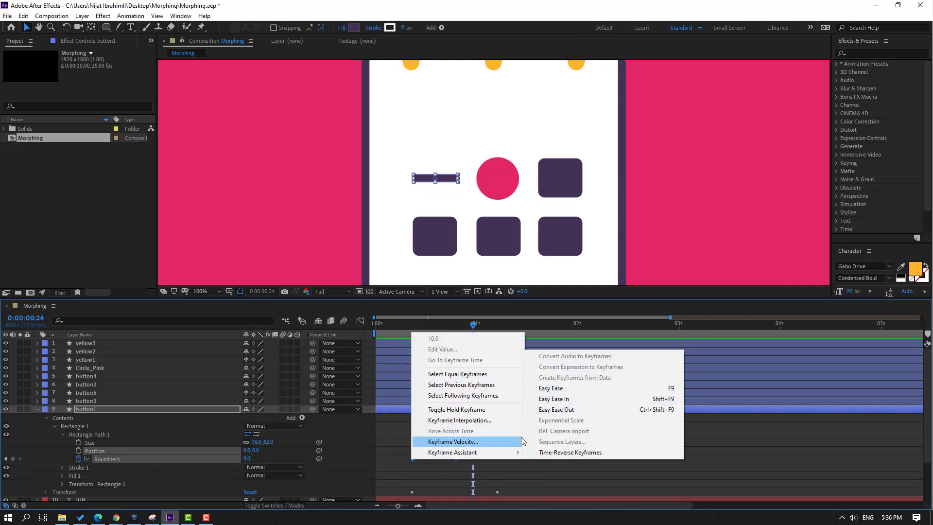
click(536, 388)
key(space)
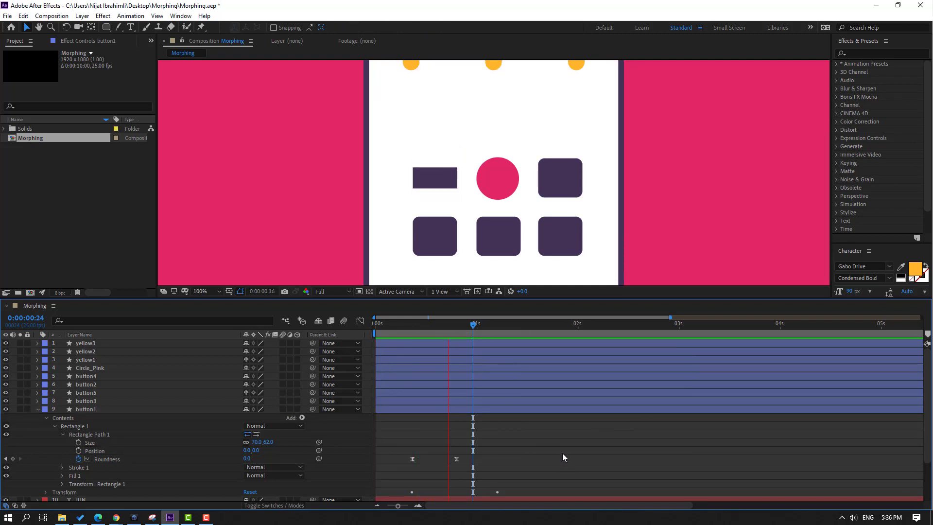
Return to 0:00:00:09 and show only button1's keyframed properties
click(412, 325)
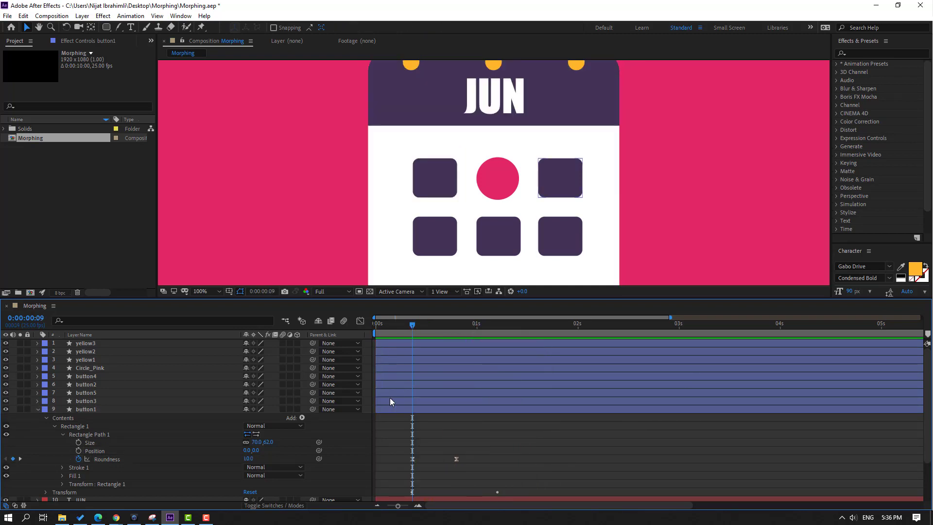
click(90, 410)
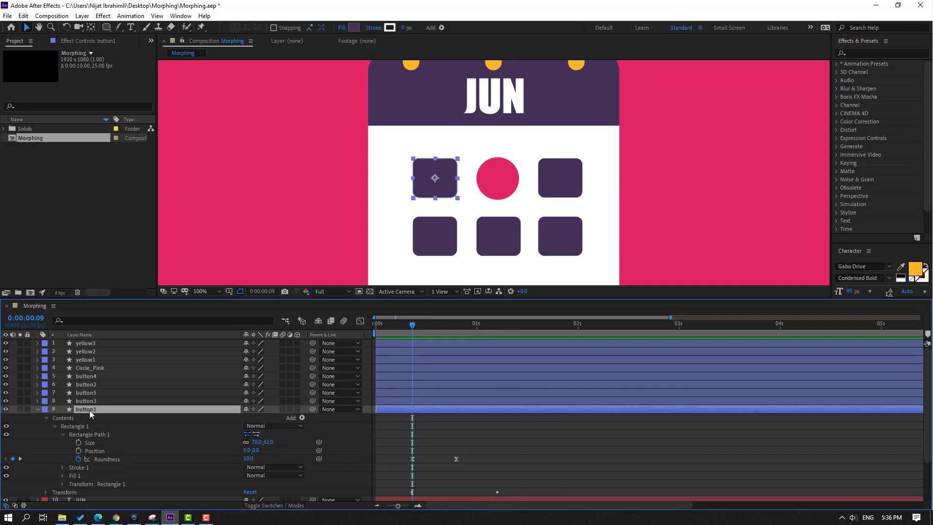
key(u)
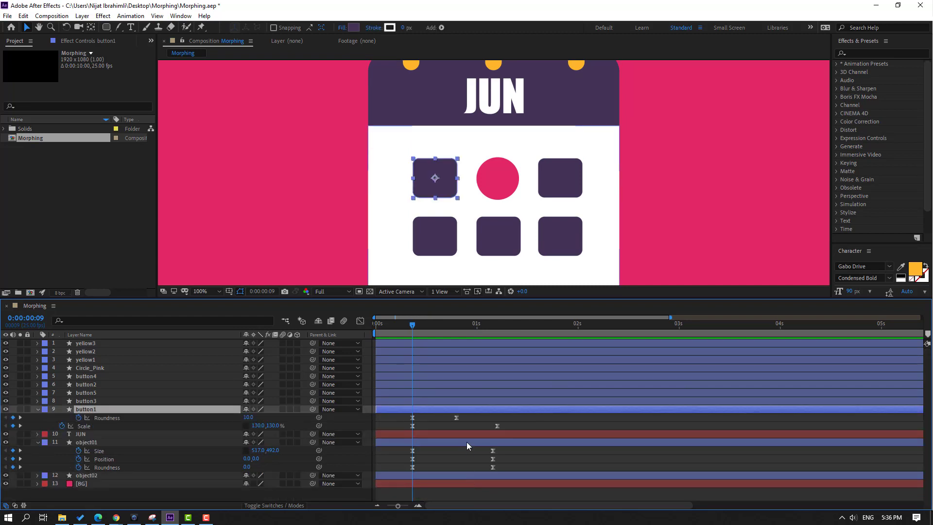
Reshape button1's Roundness speed curve in the Graph Editor to start slowly and peak late, and preview it
click(529, 427)
drag(471, 421, 399, 414)
click(360, 321)
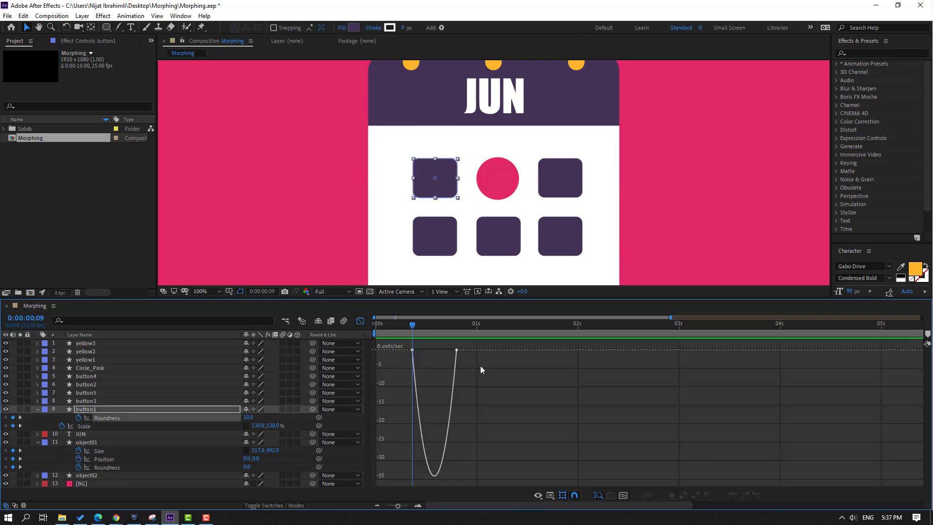
click(456, 350)
drag(420, 350, 430, 346)
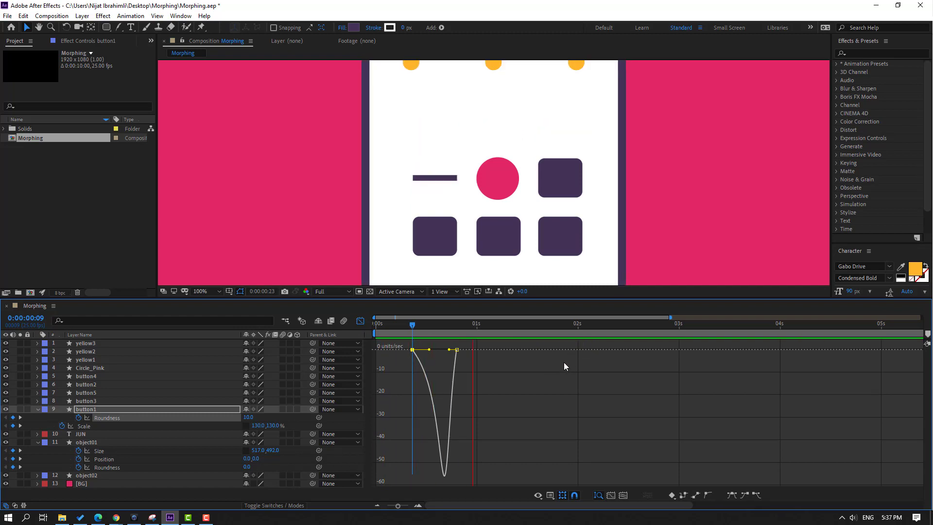
key(space)
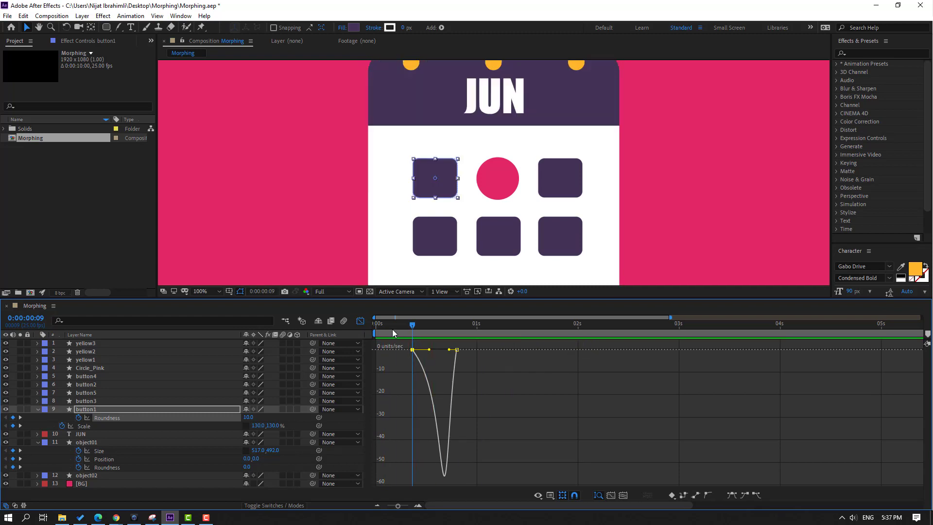
Reshape button1's Scale speed curve to peak early and slow down gradually, preview it and leave the Graph Editor
click(88, 426)
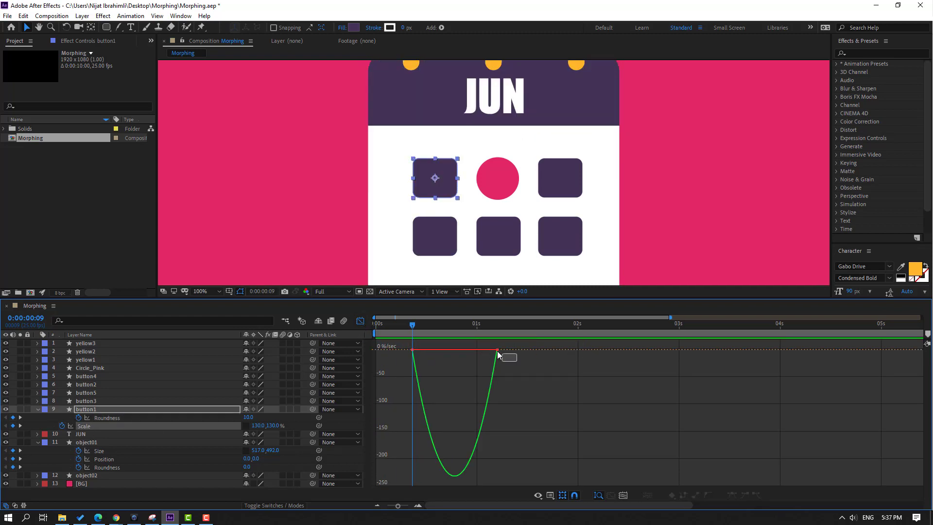
click(497, 350)
drag(483, 349, 463, 350)
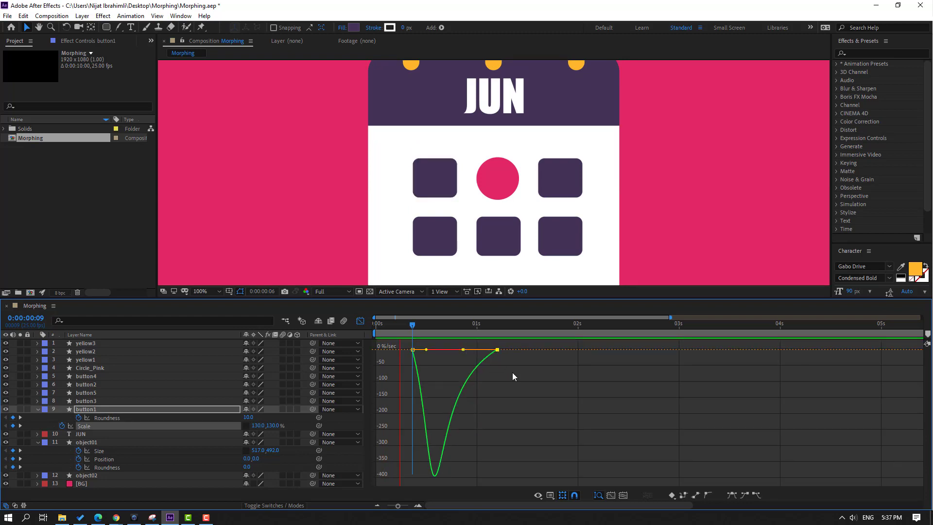
key(space)
key(space)
click(360, 321)
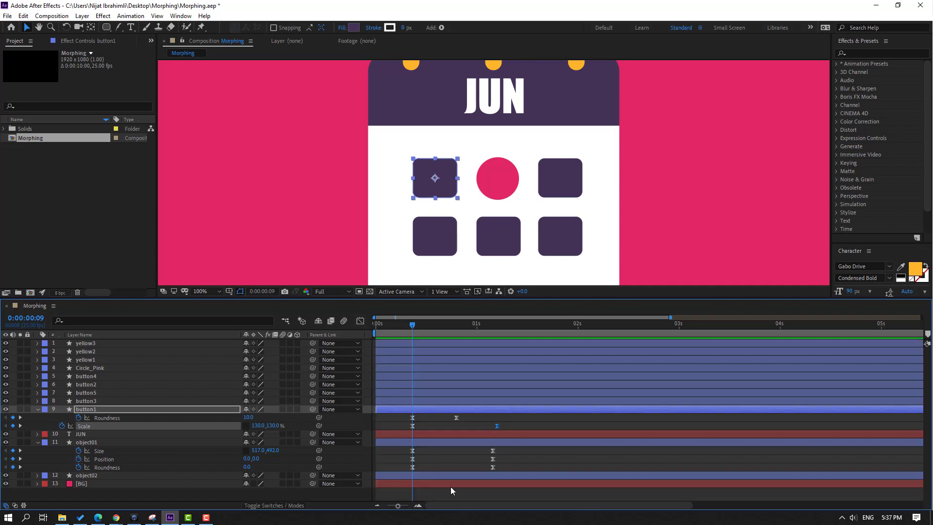
Copy button1's Roundness and Scale keyframes, paste them onto button3 at 0:00:00:09 and check the motion
click(107, 417)
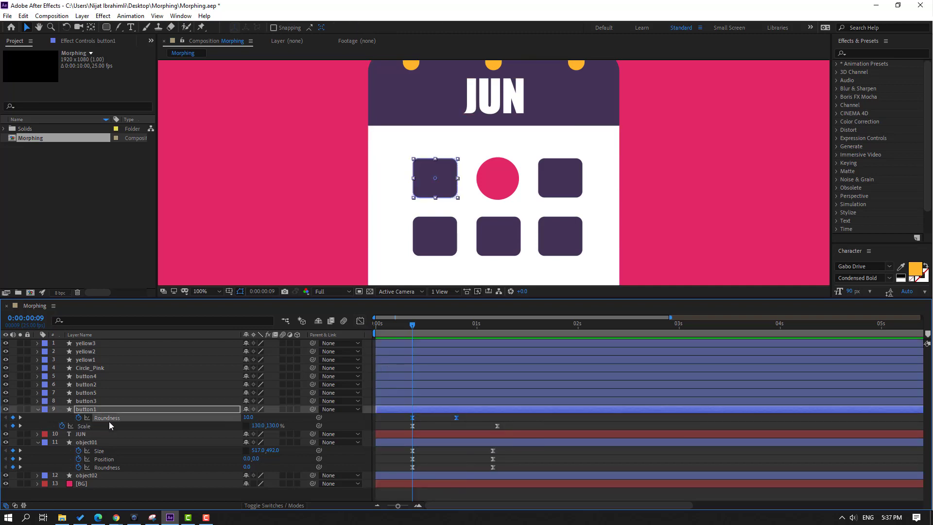
shift+click(86, 429)
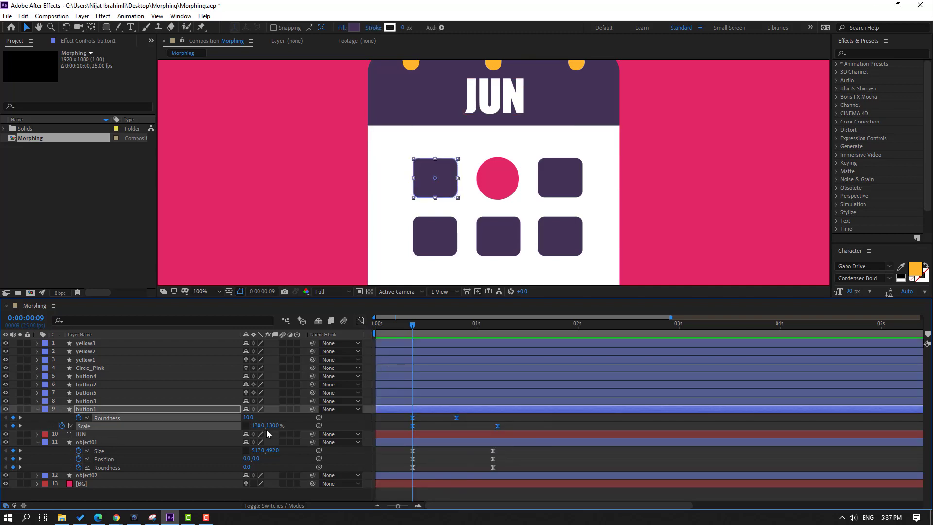
click(37, 411)
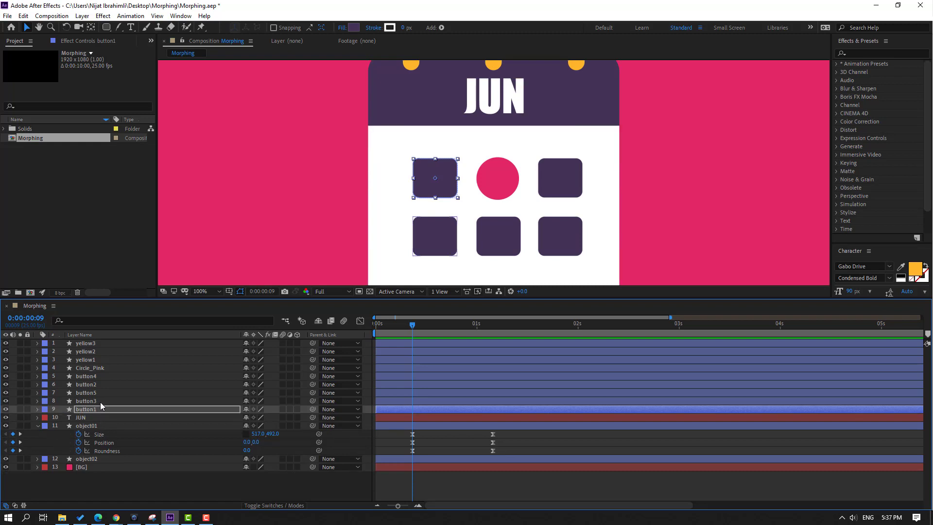
click(86, 401)
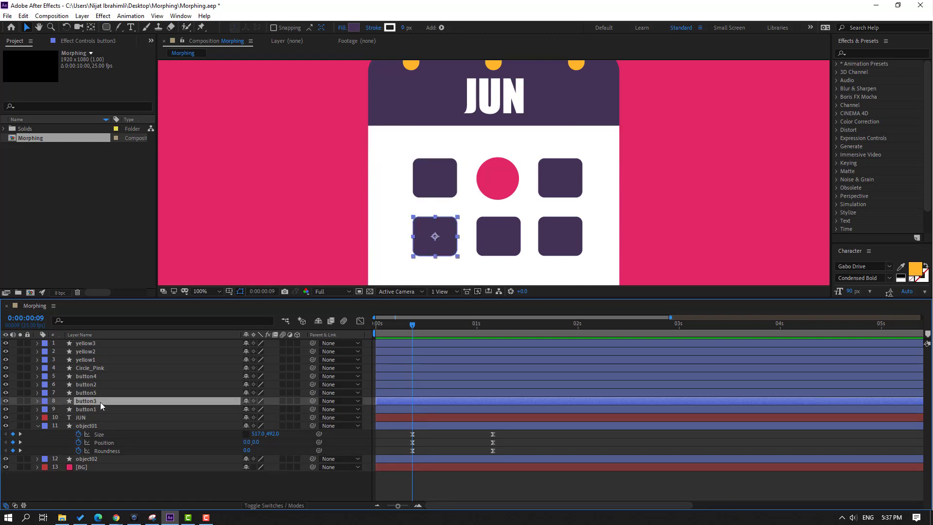
key(ctrl+v)
drag(414, 325, 467, 324)
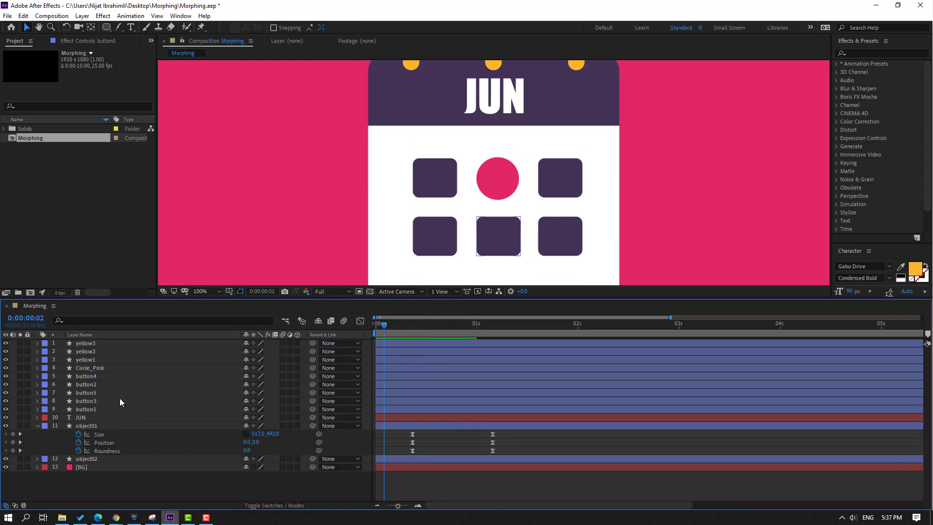
Paste the copied Roundness and Scale keyframes onto button2 at 0:00:00:02 and onto button4 at 0:00:00:09, checking the motion
click(121, 402)
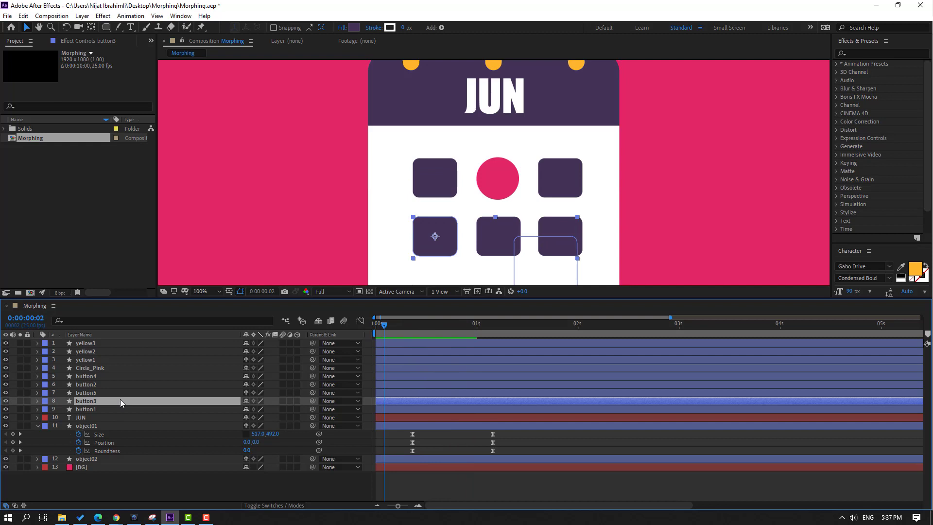
click(98, 385)
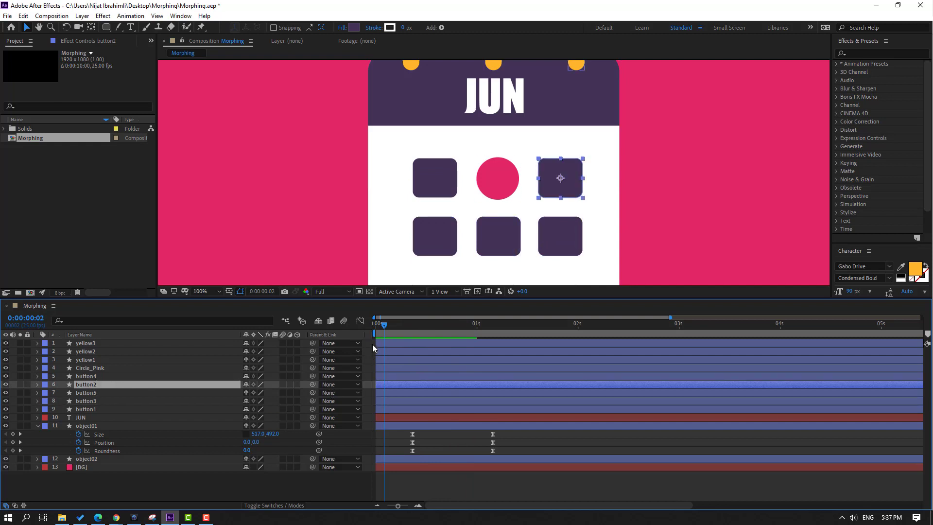
key(ctrl+v)
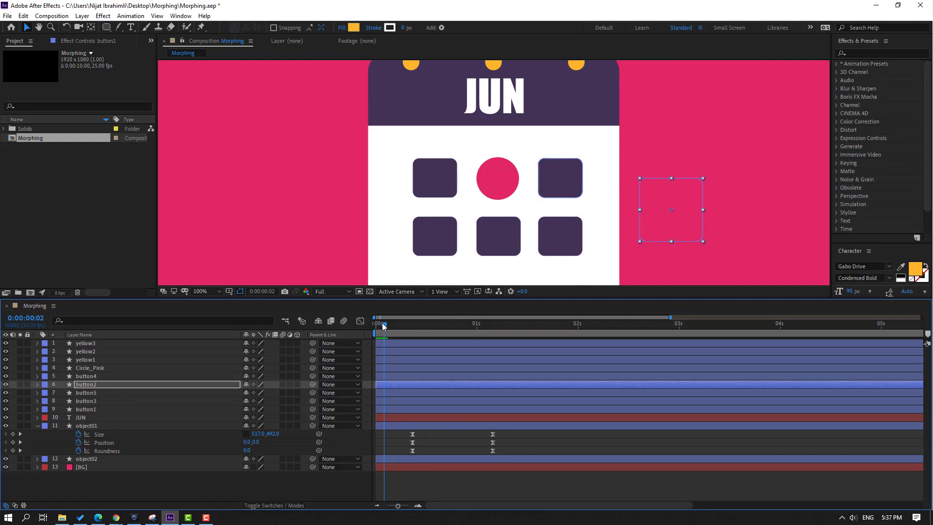
mouse_move(383, 324)
mouse_down()
mouse_move(443, 324)
mouse_move(396, 325)
mouse_up()
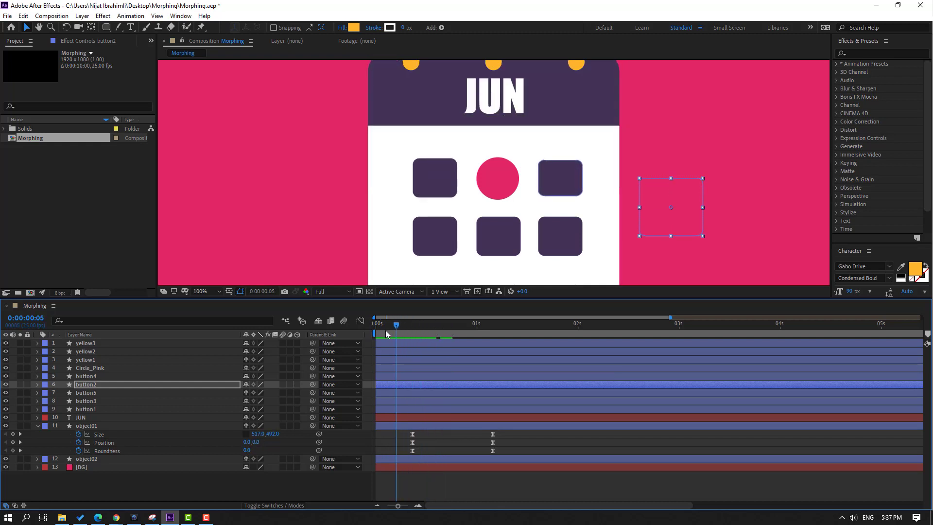
key(k)
click(91, 376)
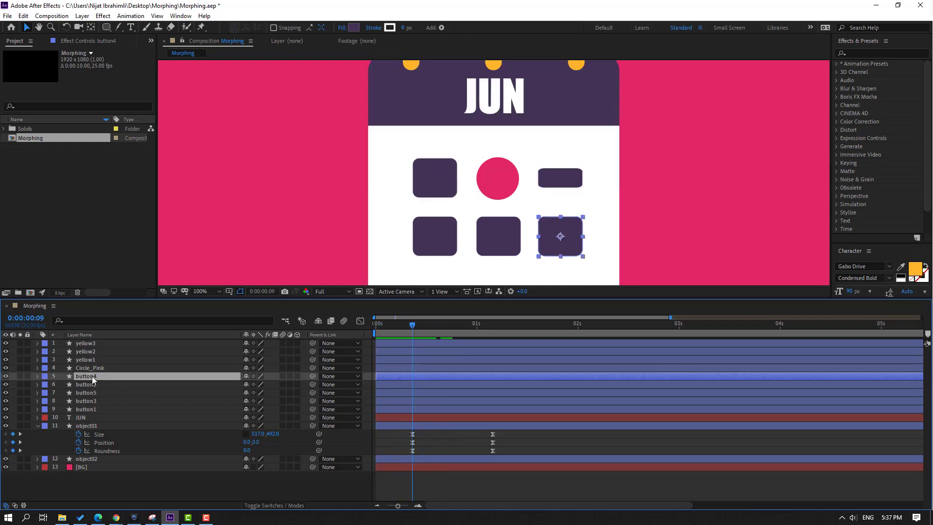
key(Return)
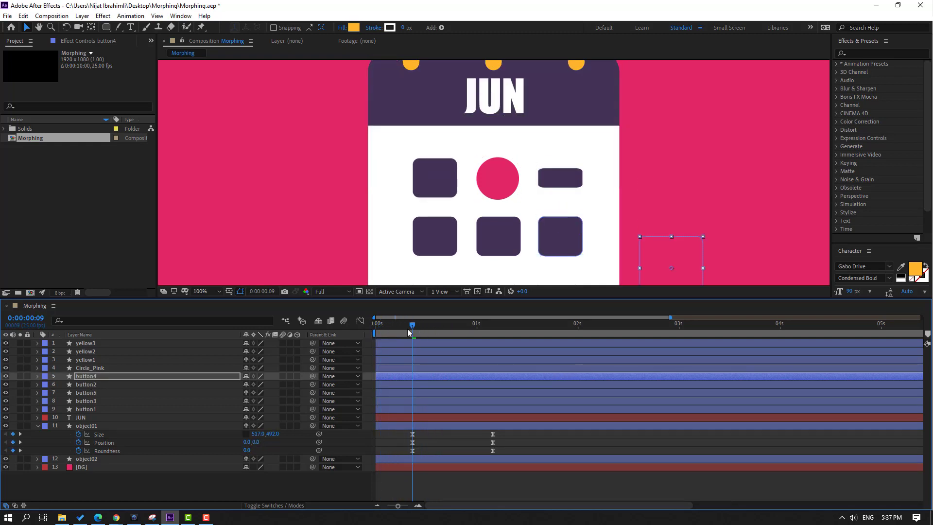
mouse_move(407, 328)
mouse_down()
mouse_move(496, 322)
mouse_move(416, 336)
mouse_up()
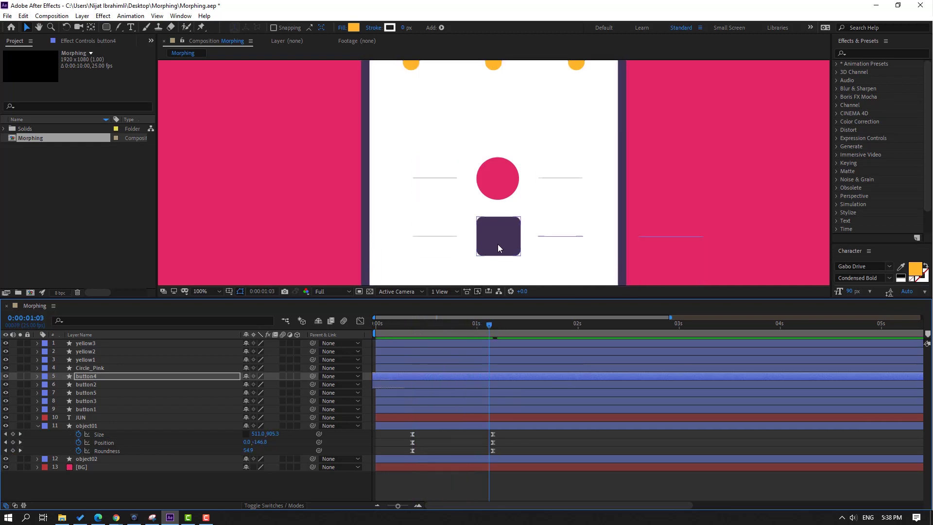
Add starting keyframes for the Size, Position and Roundness of button5's rectangle path at 0:00:00:17
click(499, 244)
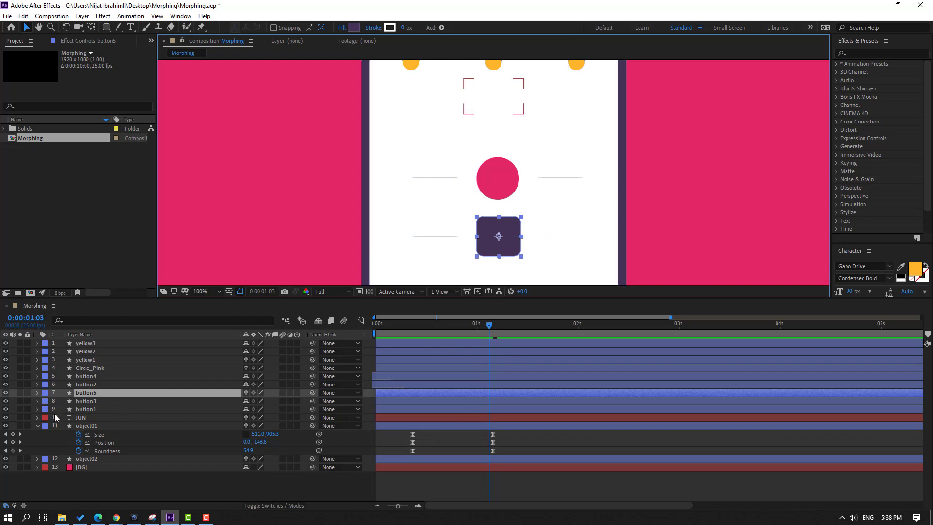
click(37, 393)
click(46, 401)
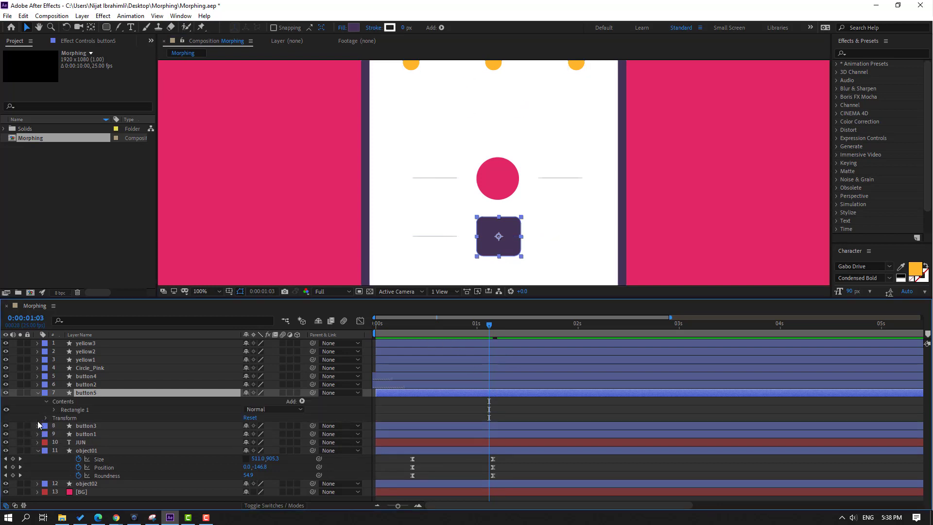
click(53, 410)
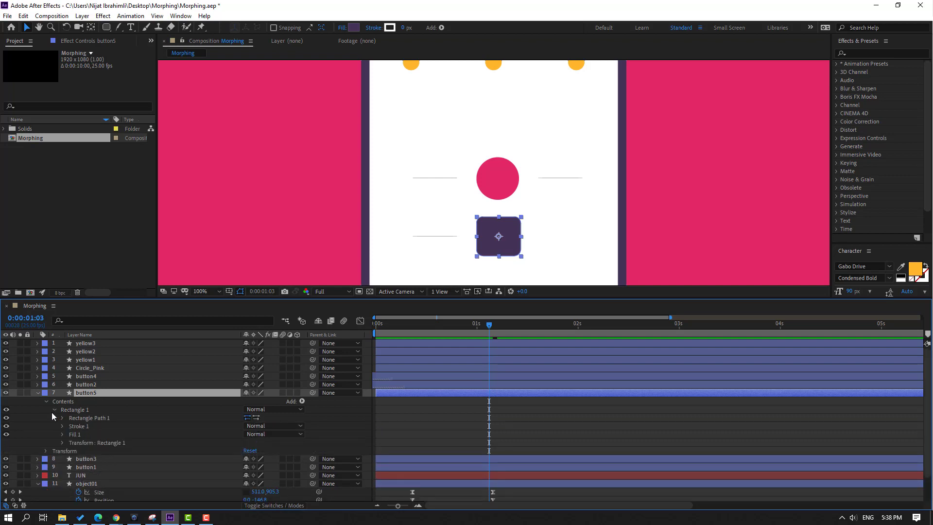
click(61, 418)
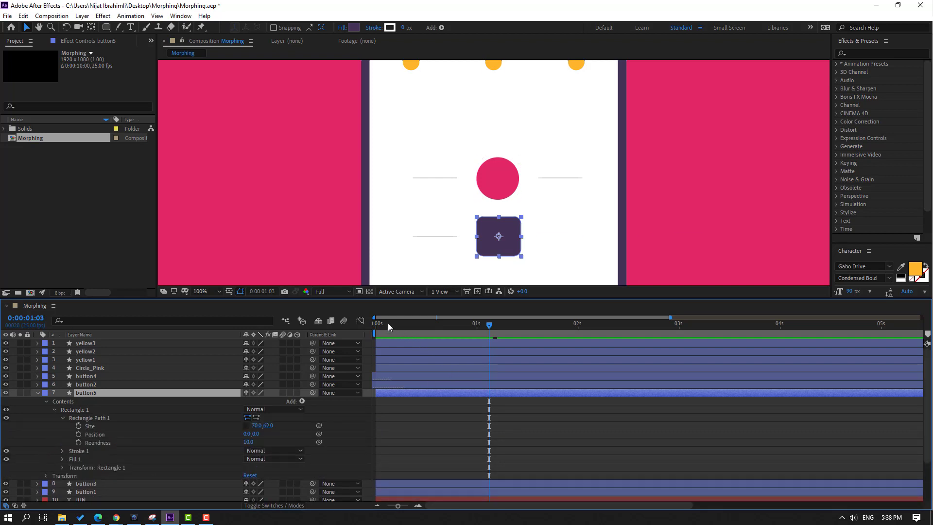
drag(389, 322, 442, 324)
click(78, 426)
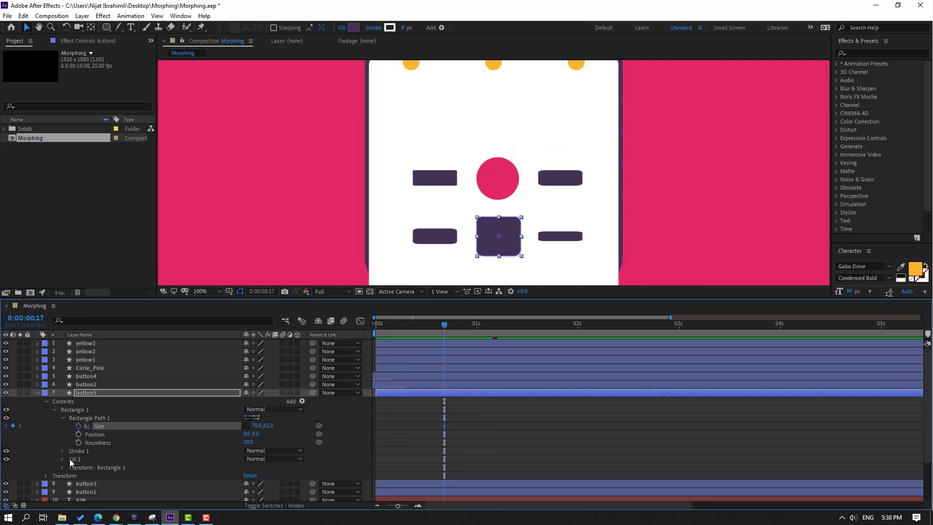
click(78, 434)
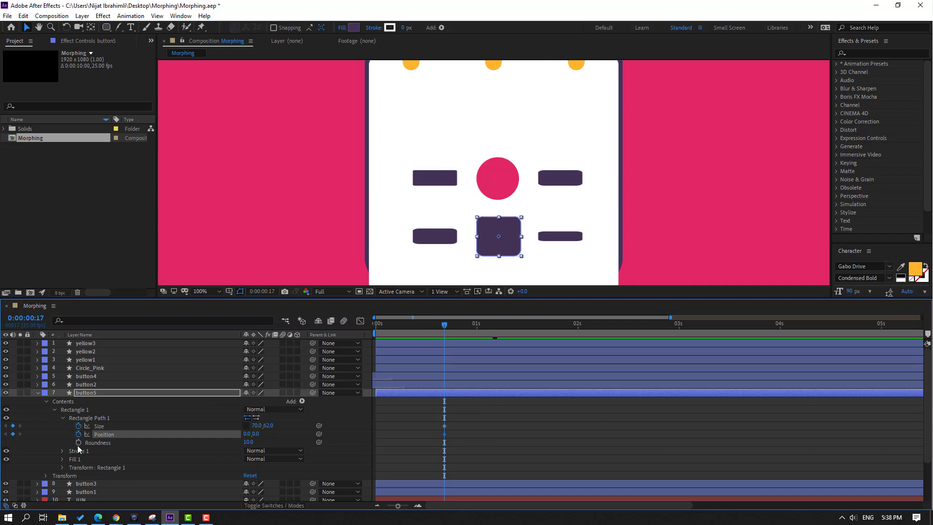
click(79, 442)
At 0:00:01:04, set button5's rectangle Size to 152, 17, Roundness to 0 and Position to -9, 74
drag(455, 329, 493, 328)
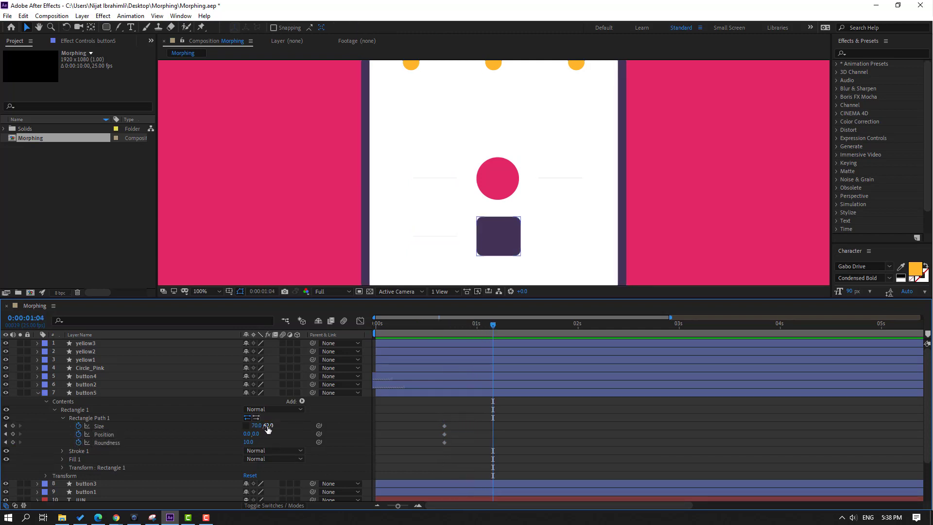
drag(267, 425, 290, 418)
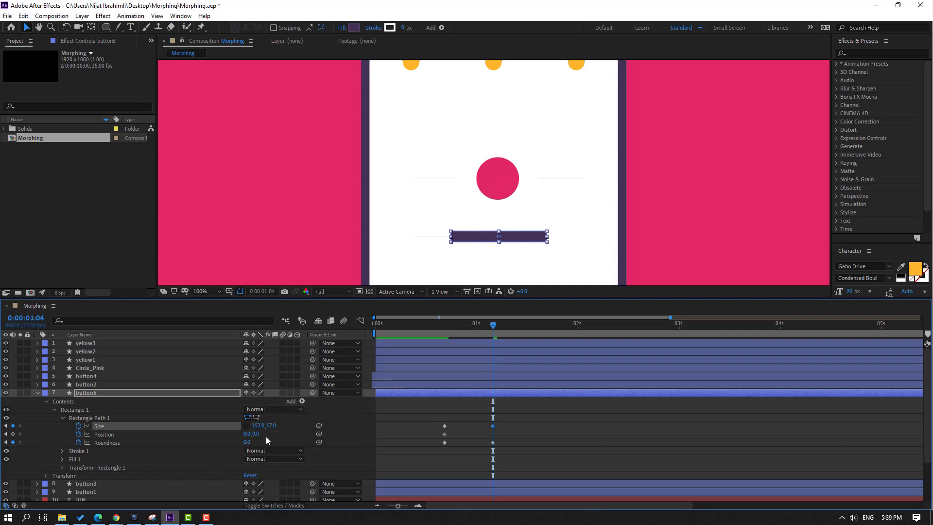
mouse_move(255, 434)
mouse_down()
mouse_move(283, 435)
mouse_move(243, 434)
mouse_up()
scroll(568, 219, down, 2)
scroll(520, 242, up, 2)
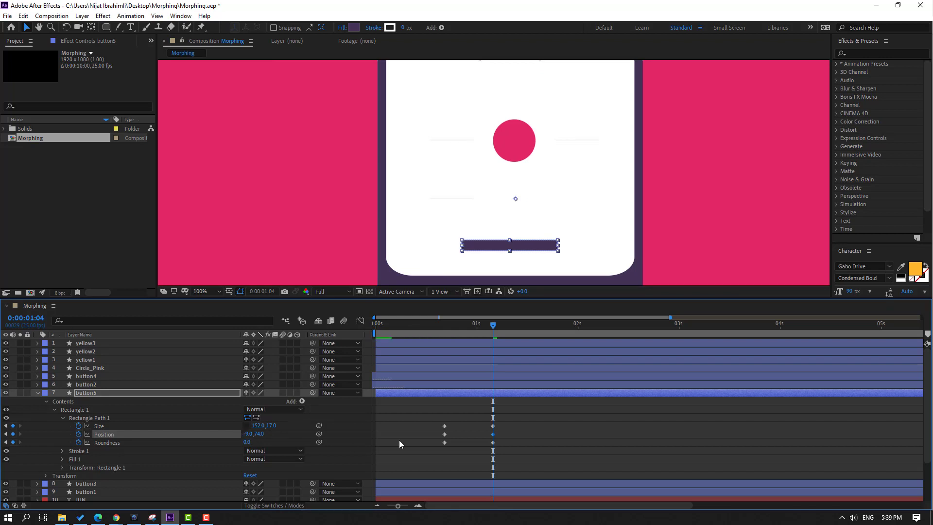
Apply Easy Ease to all of button5's Size, Position and Roundness keyframes and preview the animation
drag(542, 418, 428, 468)
right_click(445, 434)
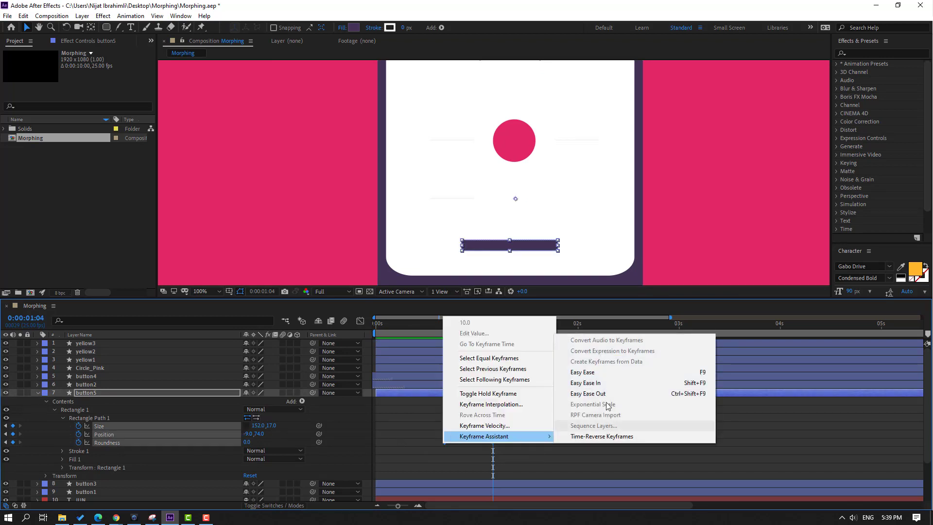
click(588, 372)
scroll(505, 262, down, 1)
click(511, 428)
key(space)
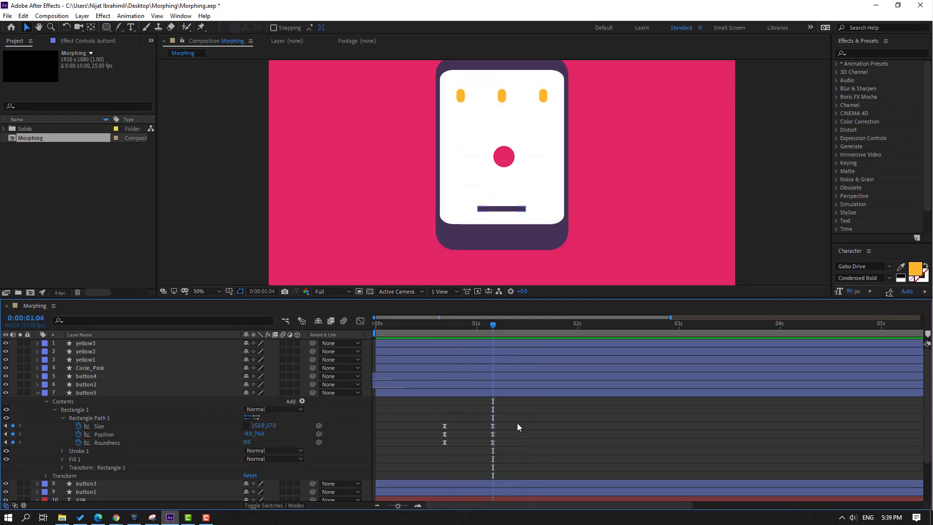
Shift all of button5's keyframes slightly earlier, and move its end keyframes later to lengthen the transition
drag(517, 427, 434, 462)
drag(384, 330, 440, 331)
drag(445, 428, 432, 427)
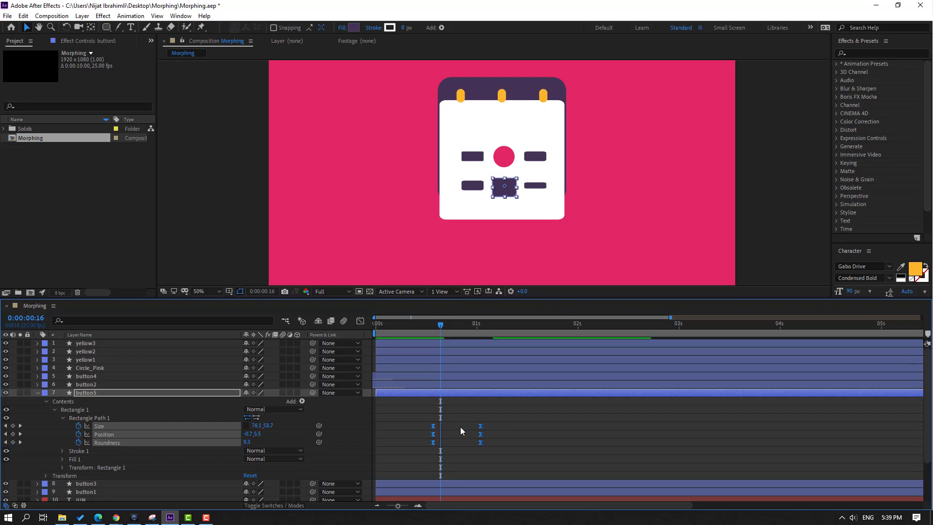
drag(516, 418, 511, 447)
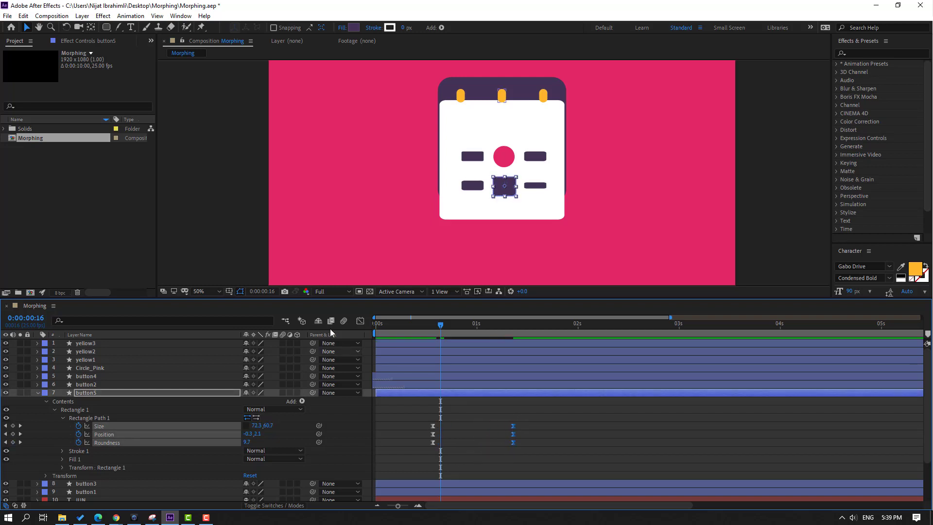
Reshape button5's speed curves in the Graph Editor to start slowly and peak late, preview the result and leave the Graph Editor
click(360, 320)
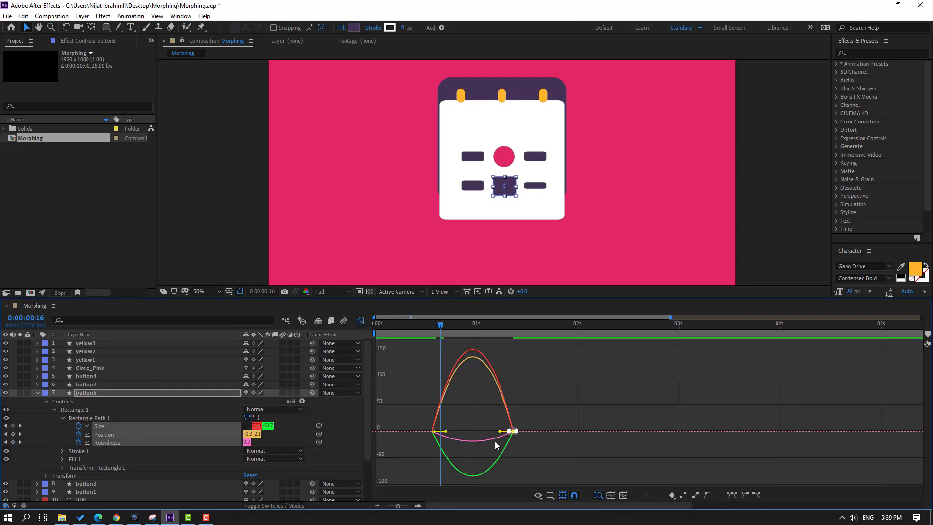
drag(397, 423, 460, 445)
key(space)
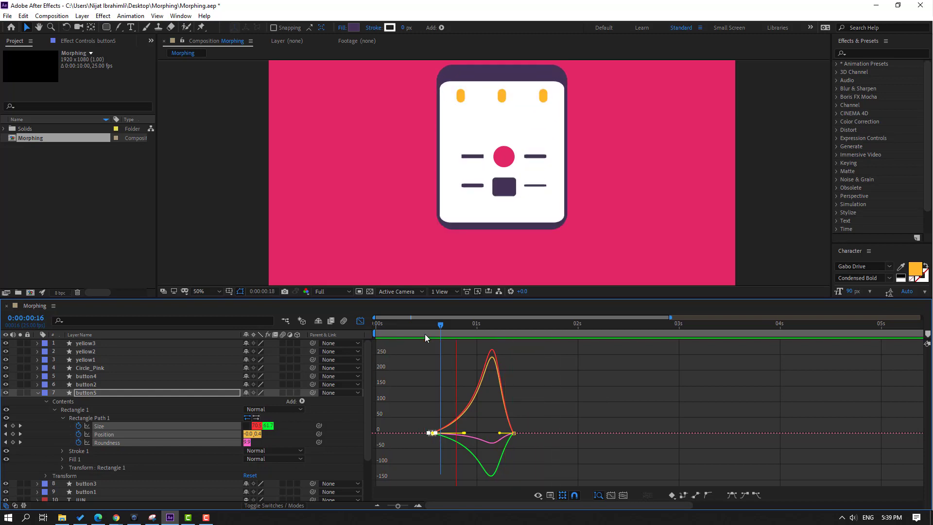
click(360, 321)
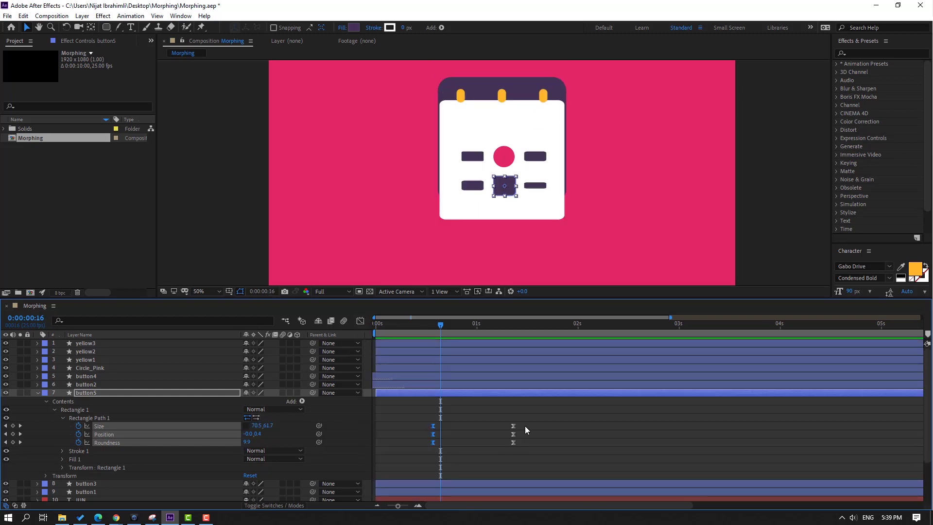
Shift all of button5's keyframes earlier so they end at 0:00:01:05, preview the animation and deselect everything
drag(539, 419, 417, 443)
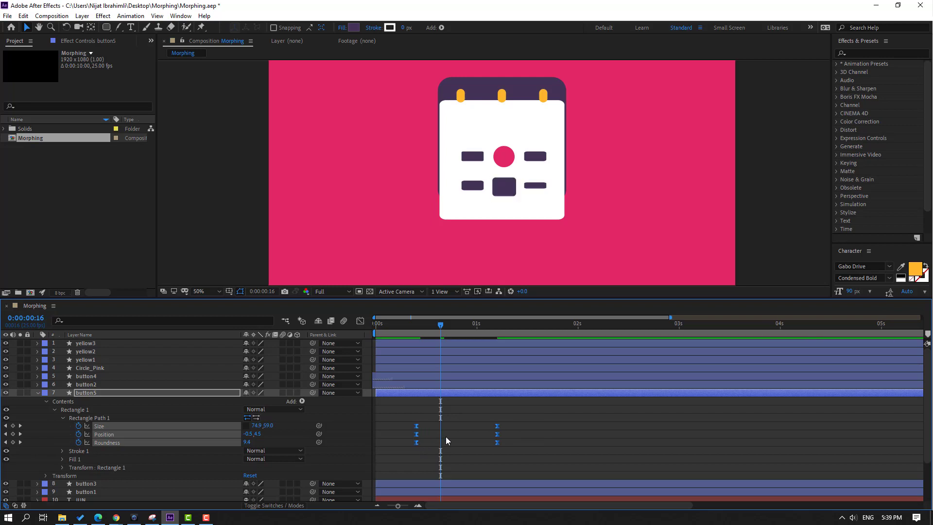
key(space)
drag(407, 324, 444, 324)
key(ctrl+shift+a)
Reveal Circle_Pink's Position property and add a starting keyframe at 0:00:00:09
click(504, 159)
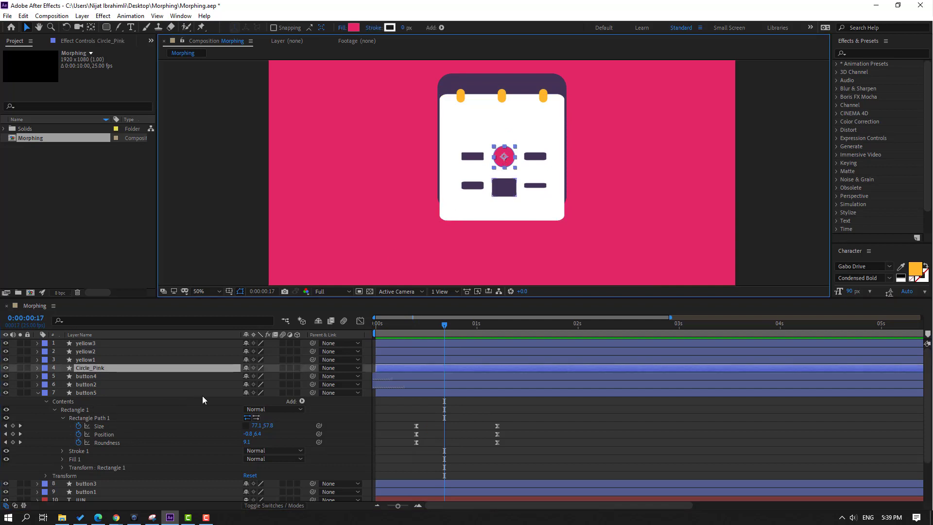
key(p)
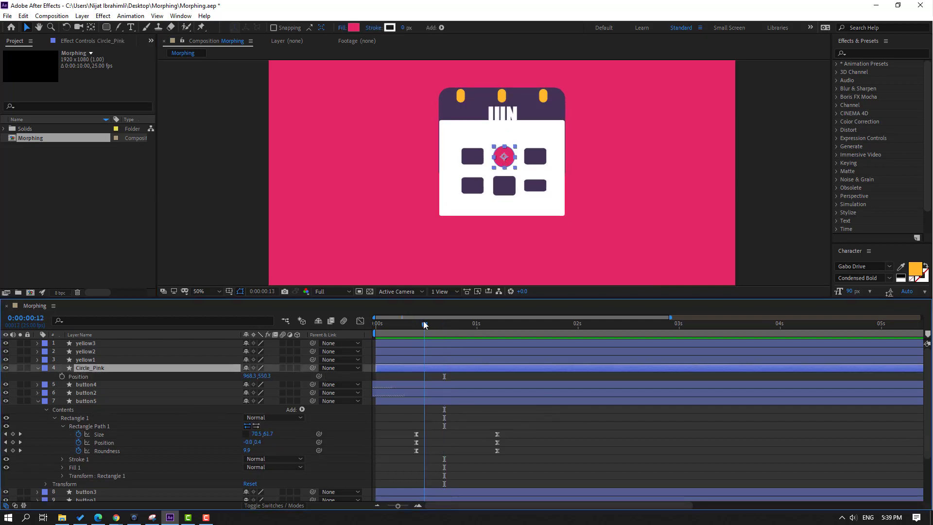
drag(432, 324, 412, 325)
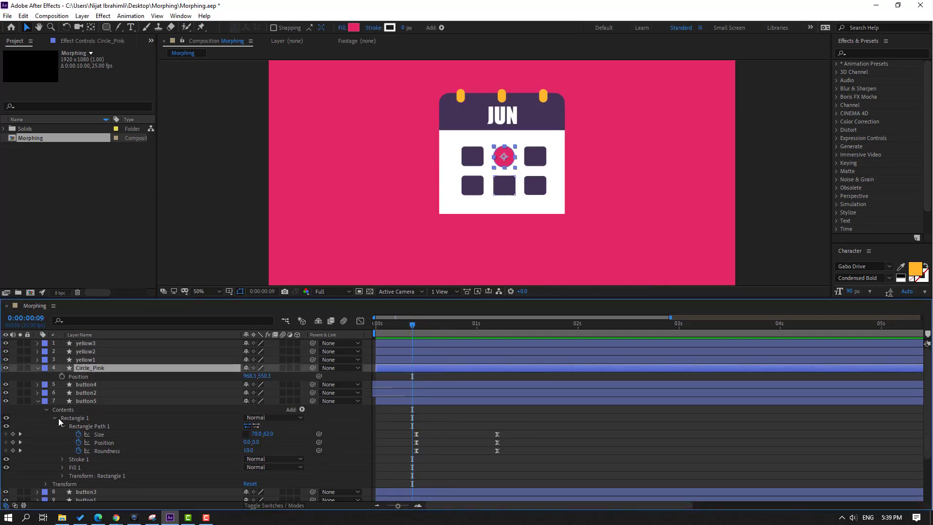
click(62, 377)
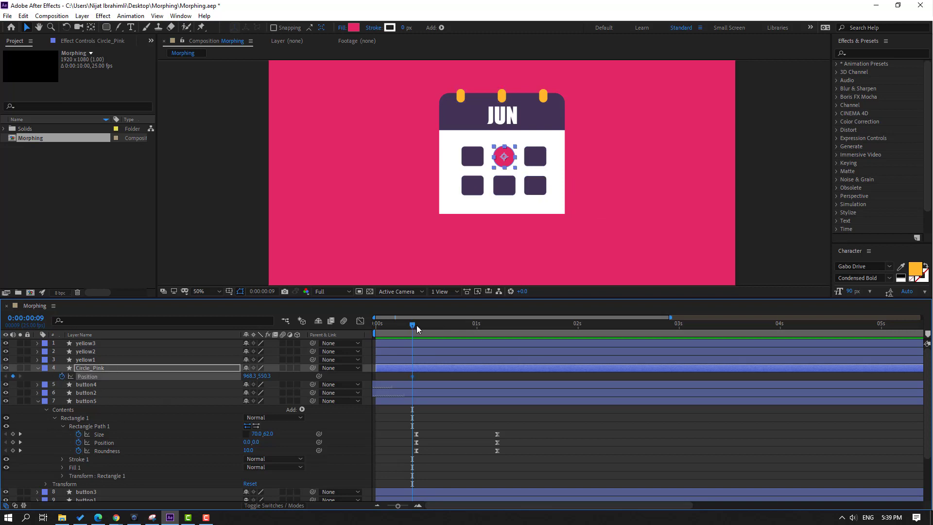
At 0:00:01:05, move Circle_Pink down by setting its Position to 968.3, 706.3
drag(417, 329, 491, 332)
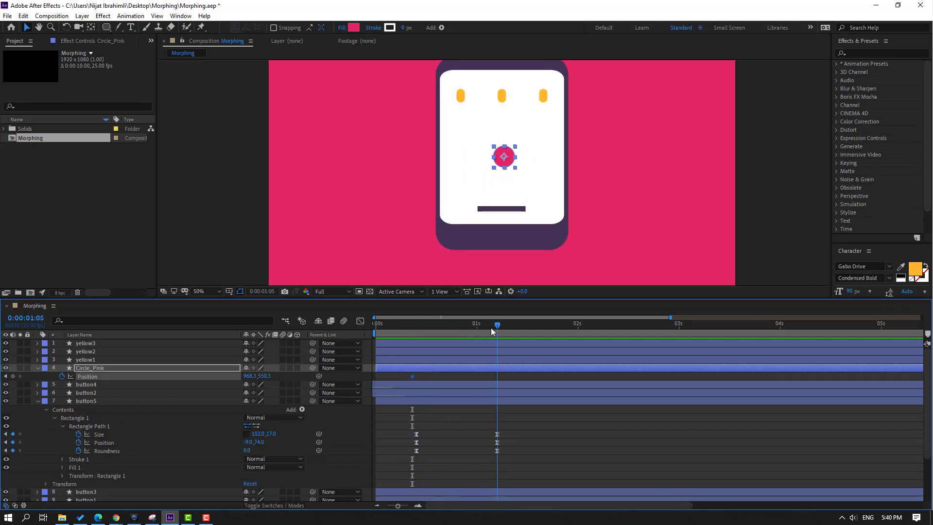
drag(266, 379, 341, 378)
scroll(455, 270, up, 2)
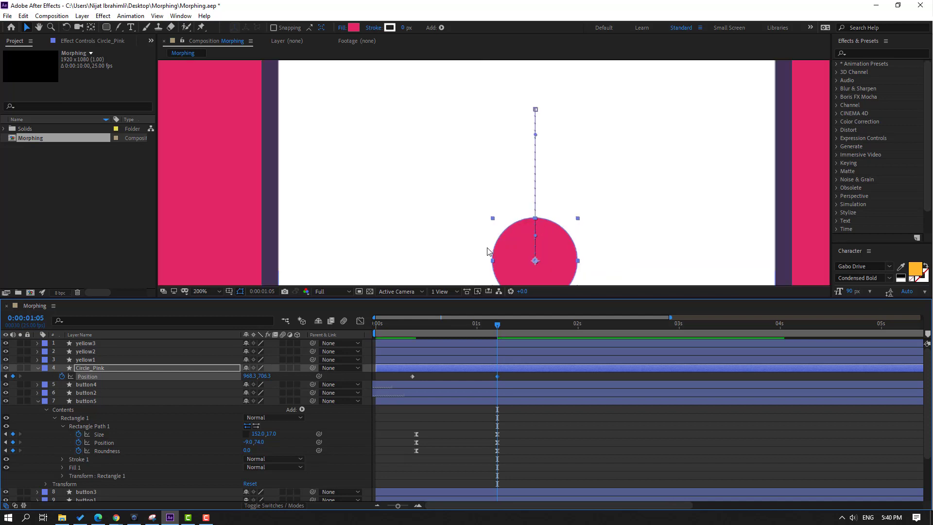
Fine-tune Circle_Pink's Position at 0:00:01:05 to 968.3, 710.3 so it rests on button5's top edge
drag(427, 229, 385, 104)
scroll(454, 215, up, 3)
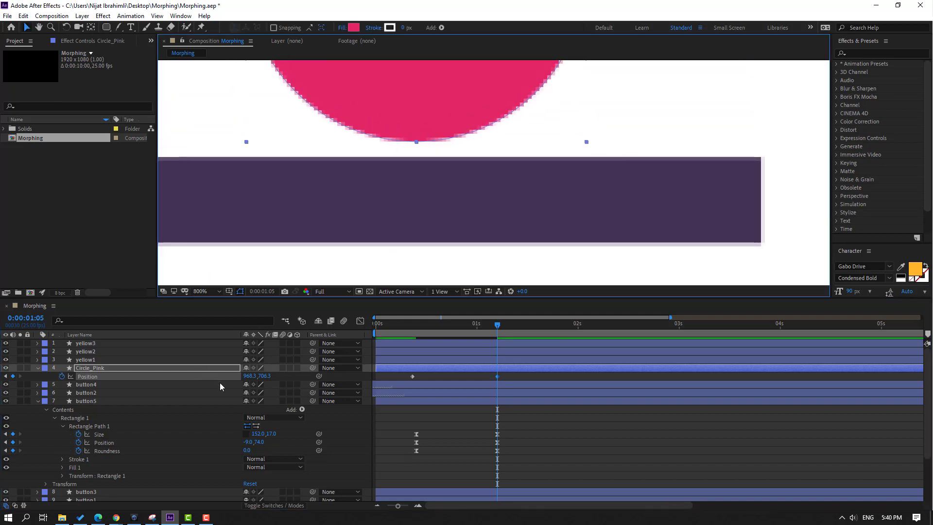
drag(263, 379, 266, 379)
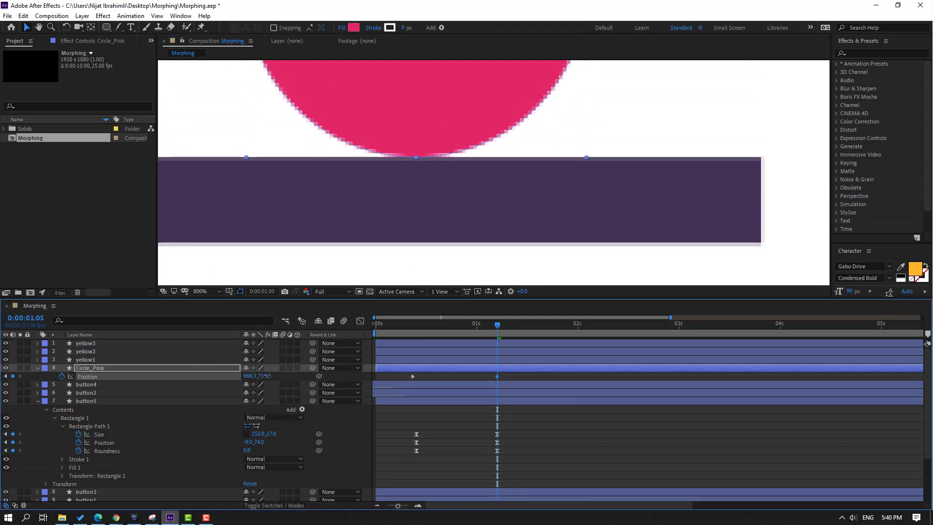
scroll(519, 211, down, 5)
scroll(598, 411, up, 3)
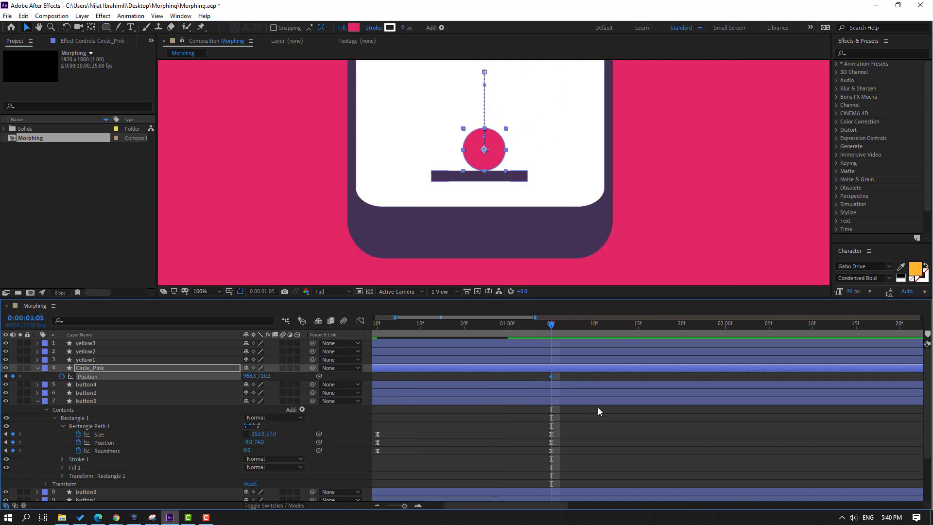
At 0:00:01:15, raise Circle_Pink by setting its Position to 968.3, 546.3
key(shift+Page_Down)
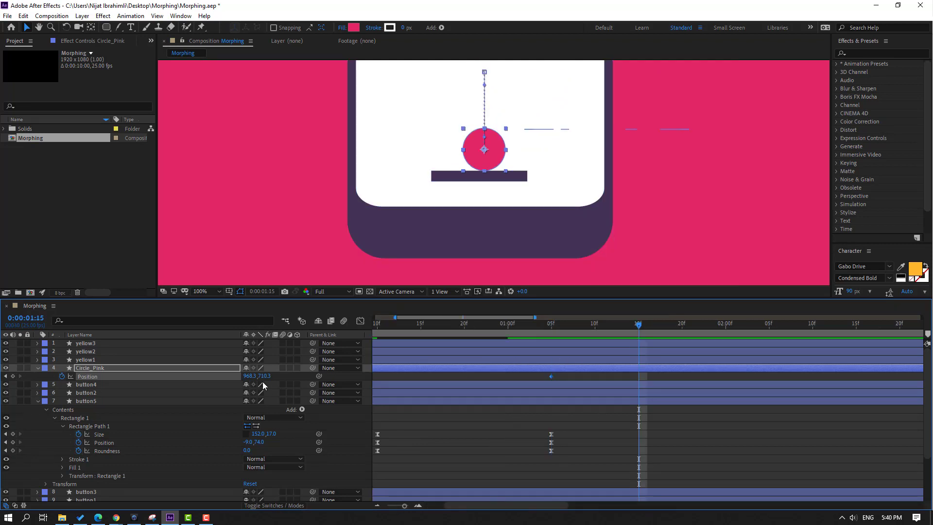
scroll(430, 211, down, 2)
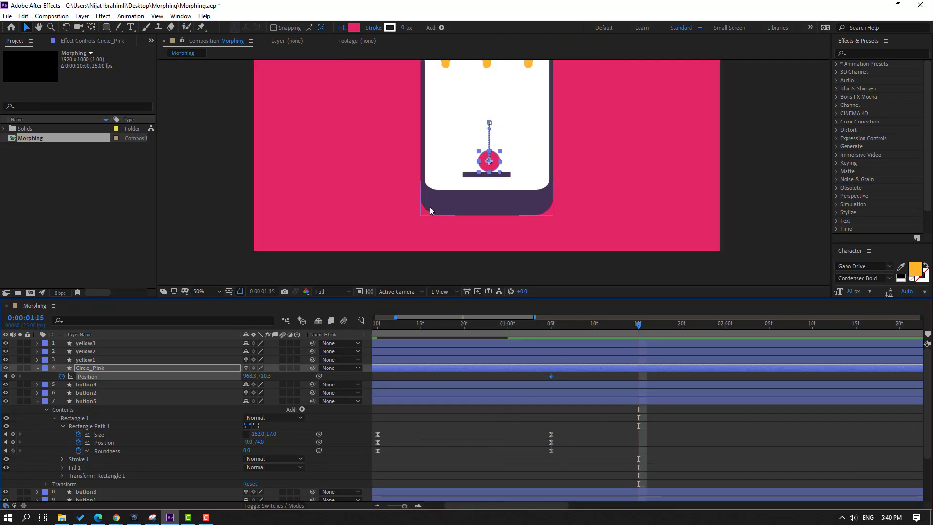
drag(263, 375, 179, 383)
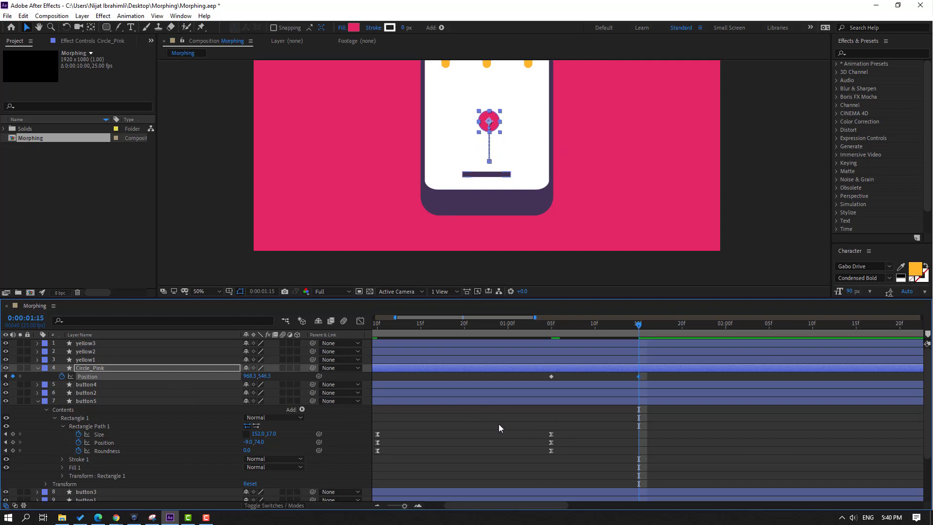
Apply Easy Ease to all of Circle_Pink's Position keyframes and preview the animation
scroll(499, 424, down, 1)
drag(597, 372, 377, 377)
right_click(423, 376)
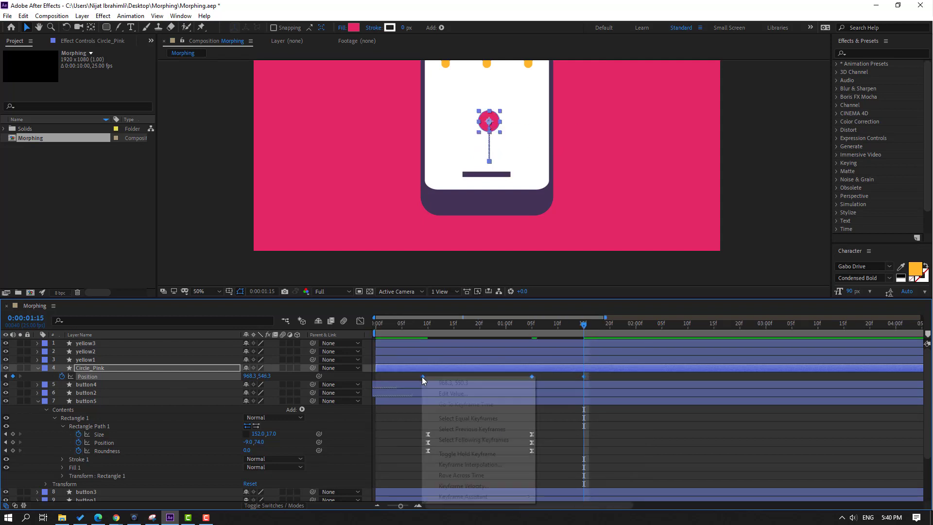
mouse_move(495, 498)
click(590, 432)
key(space)
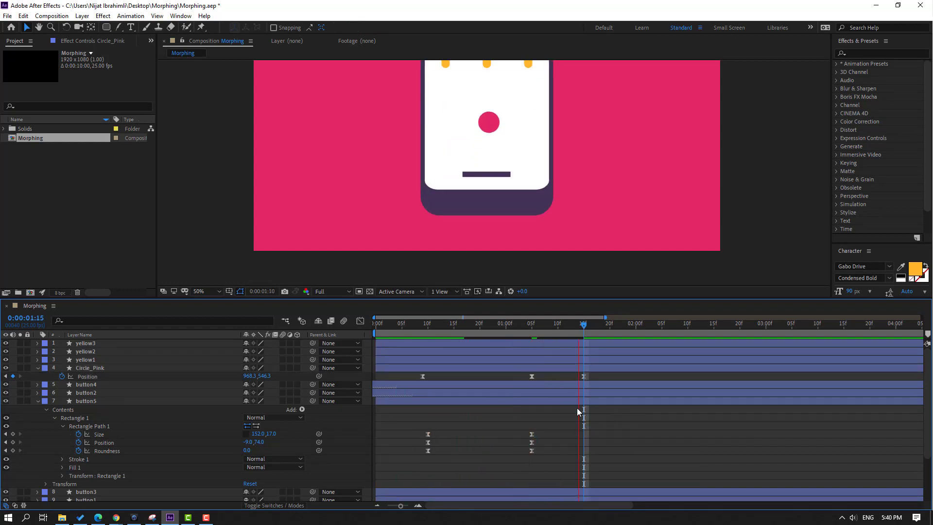
key(space)
In the Graph Editor, lengthen the first Position keyframe's outgoing influence so Circle_Pink starts slowly, preview the motion and leave the Graph Editor
drag(594, 376, 410, 381)
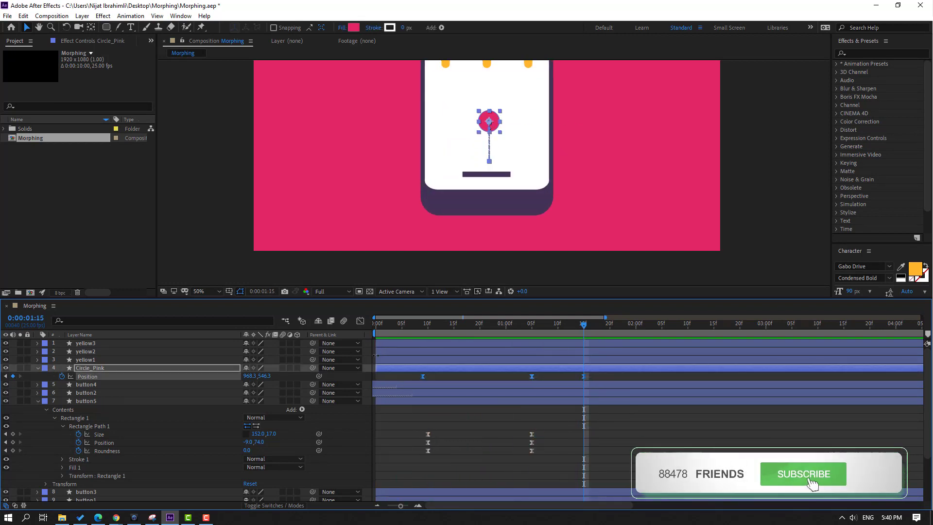
click(359, 322)
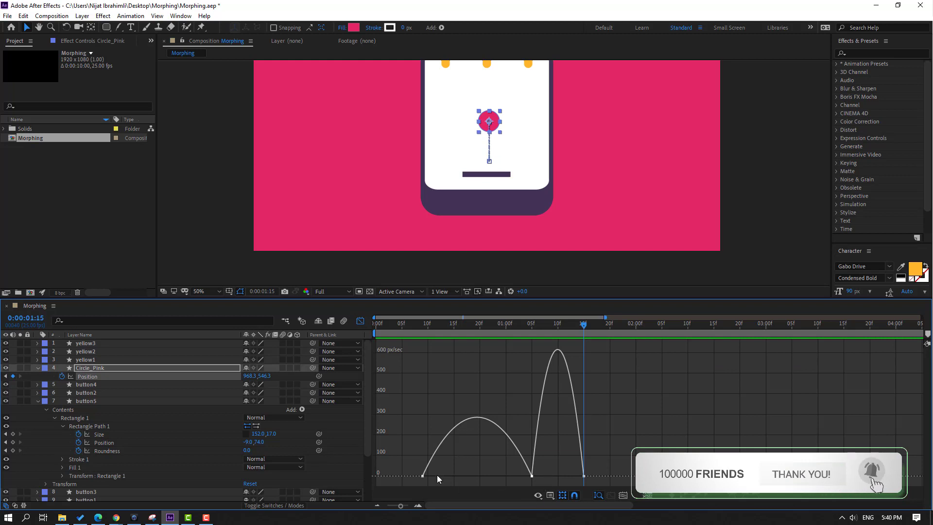
key(j)
key(j)
drag(427, 473, 466, 476)
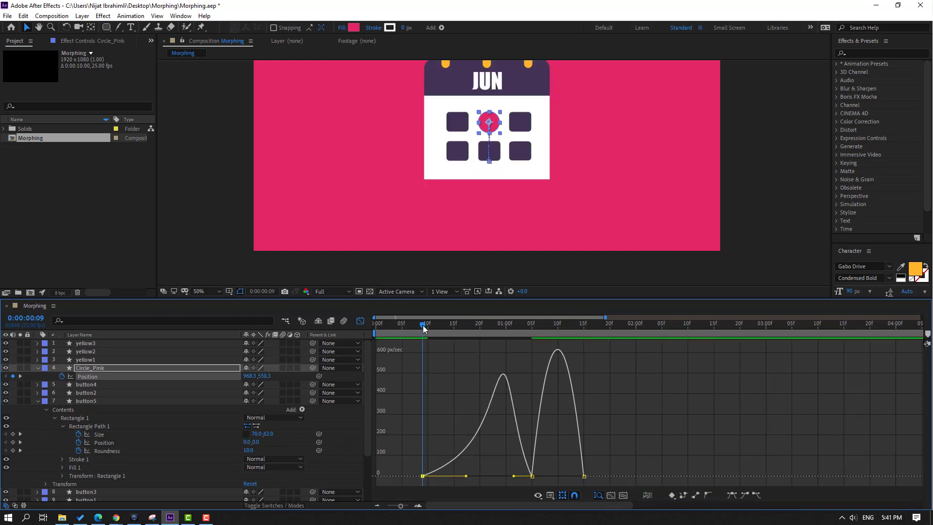
drag(423, 329, 533, 331)
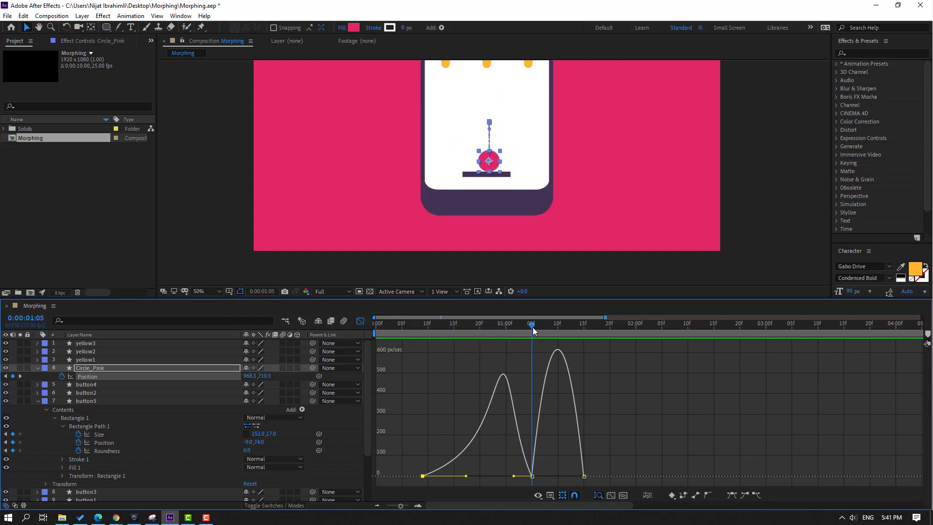
key(space)
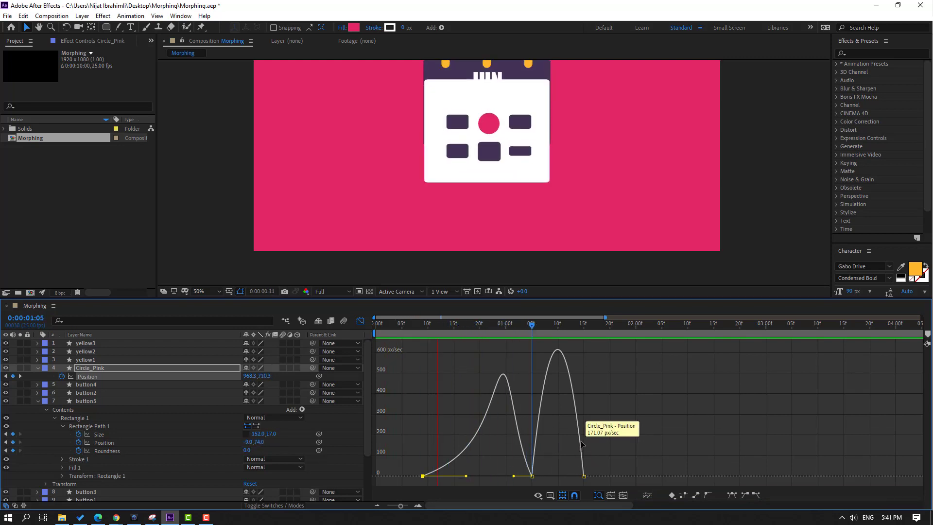
key(space)
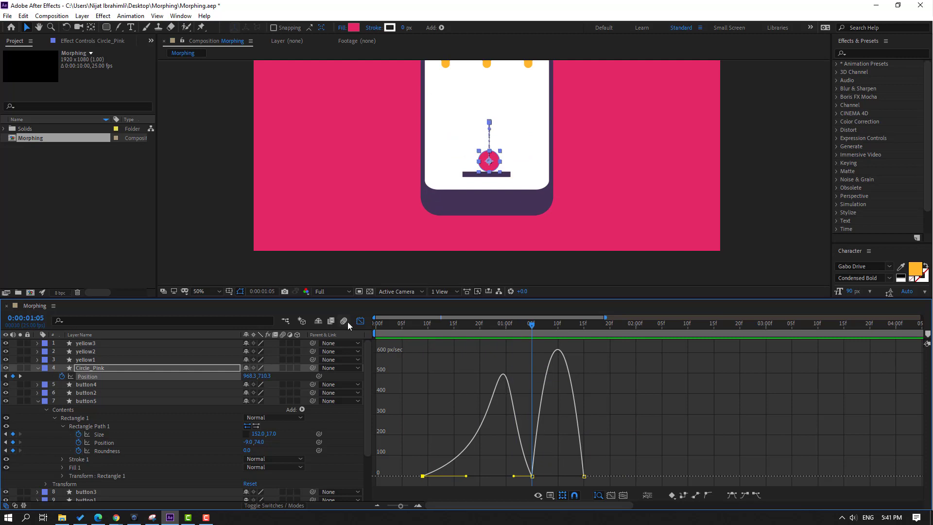
click(360, 321)
Copy Circle_Pink's 0:00:01:05 Position keyframe to 0:00:02:00 so the circle drops back onto button5
drag(530, 327, 583, 328)
key(shift+Page_Down)
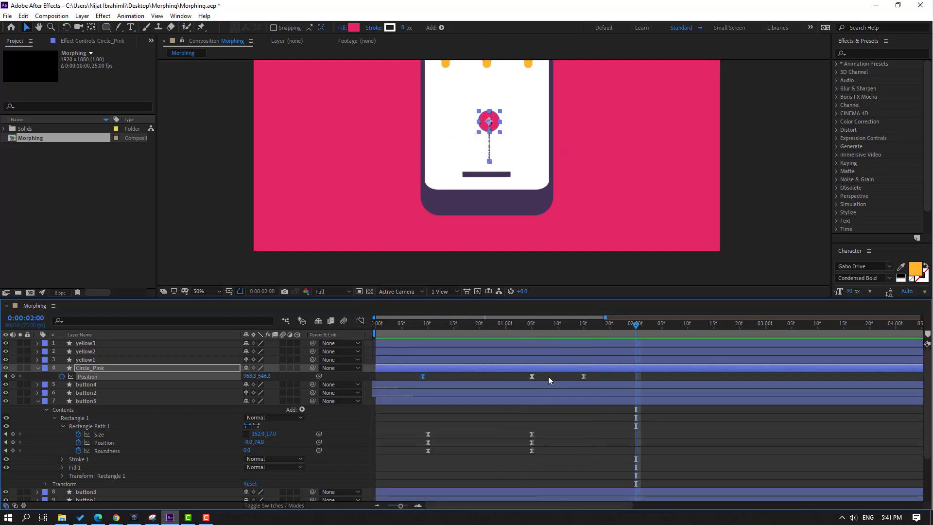
key(ctrl+c)
key(ctrl+v)
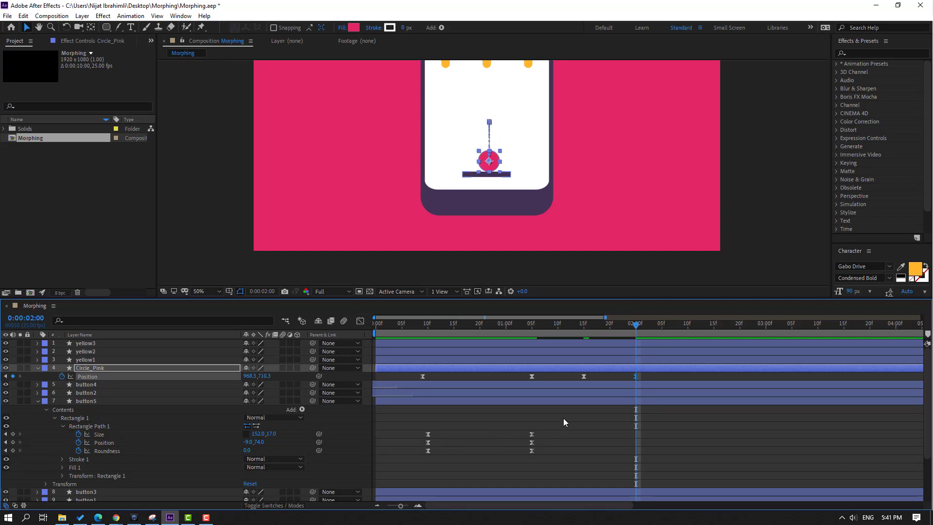
In the Graph Editor, extend both influence handles of the 0:00:01:15 keyframe so Circle_Pink slows at the bounce's peak, and preview it
click(360, 321)
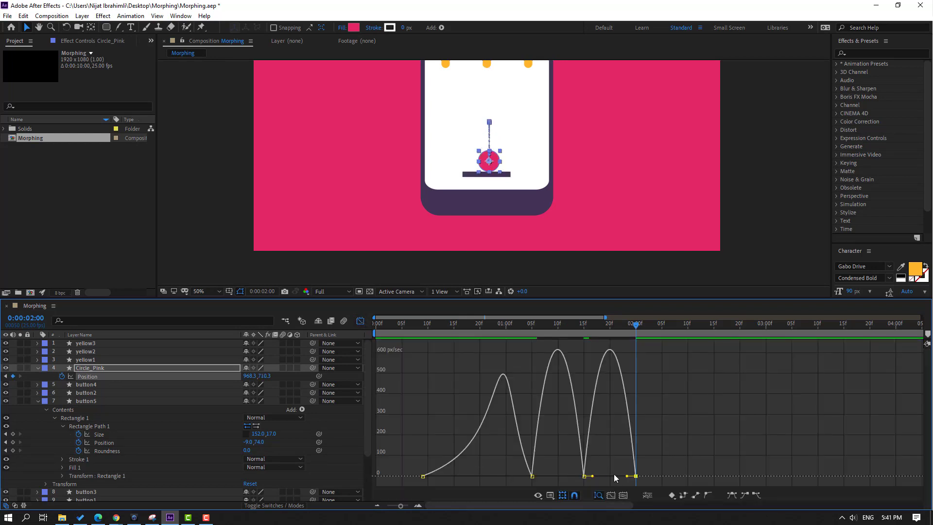
drag(575, 477, 611, 478)
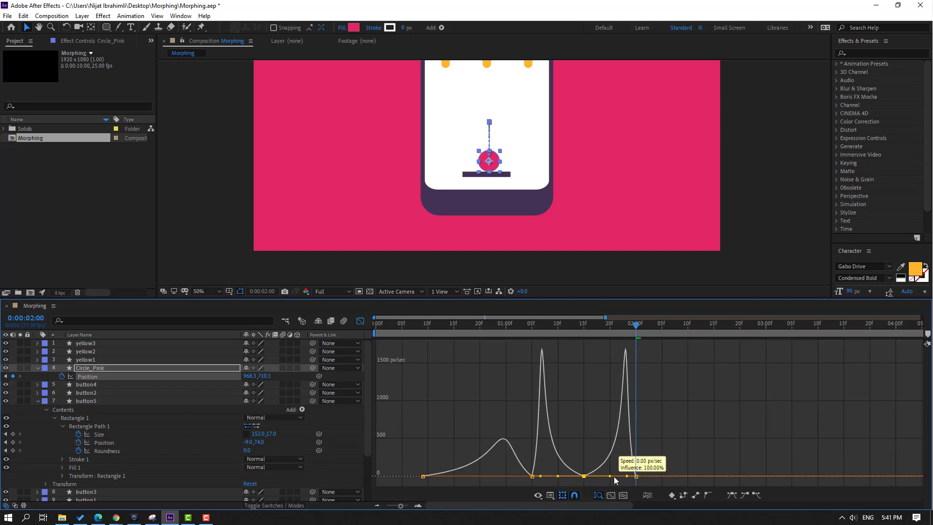
key(space)
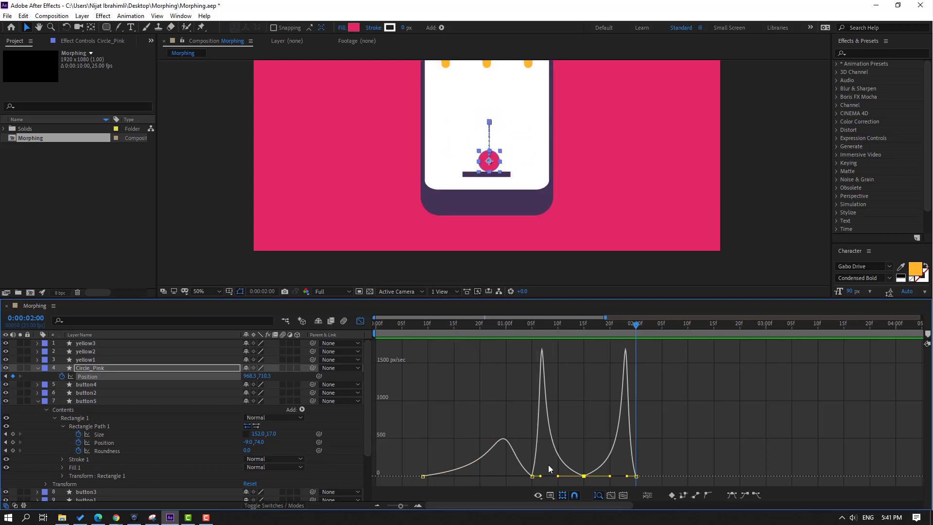
Lengthen the incoming influence of Circle_Pink's 0:00:01:05 keyframe so it lands more softly, preview the result and leave the Graph Editor
drag(513, 476, 491, 476)
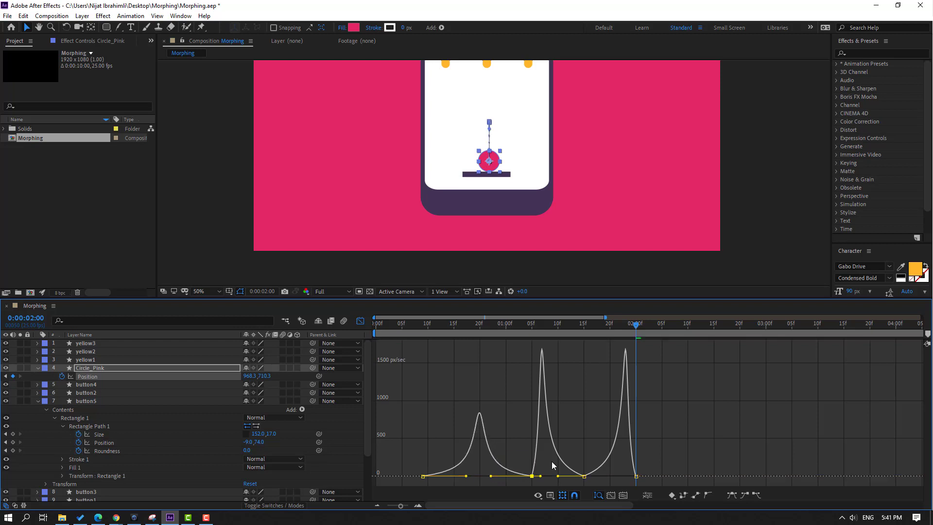
key(space)
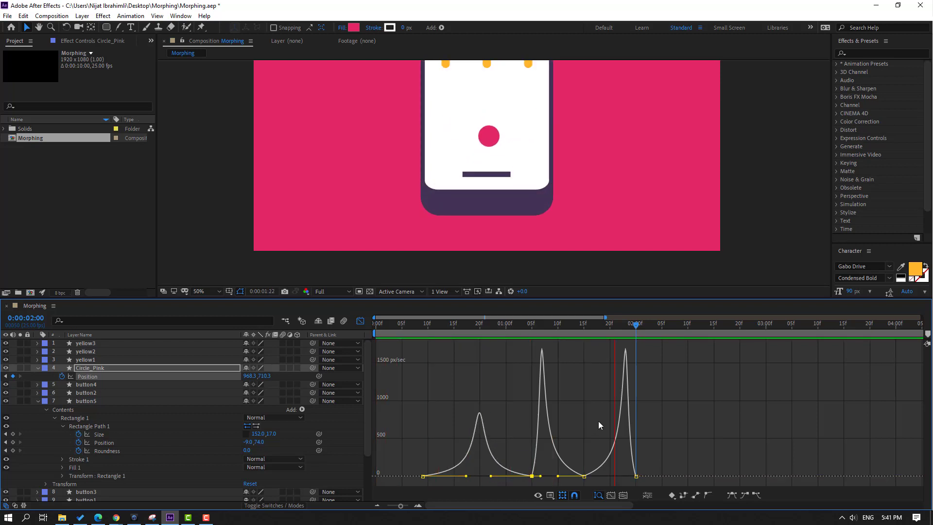
key(space)
key(space)
click(360, 321)
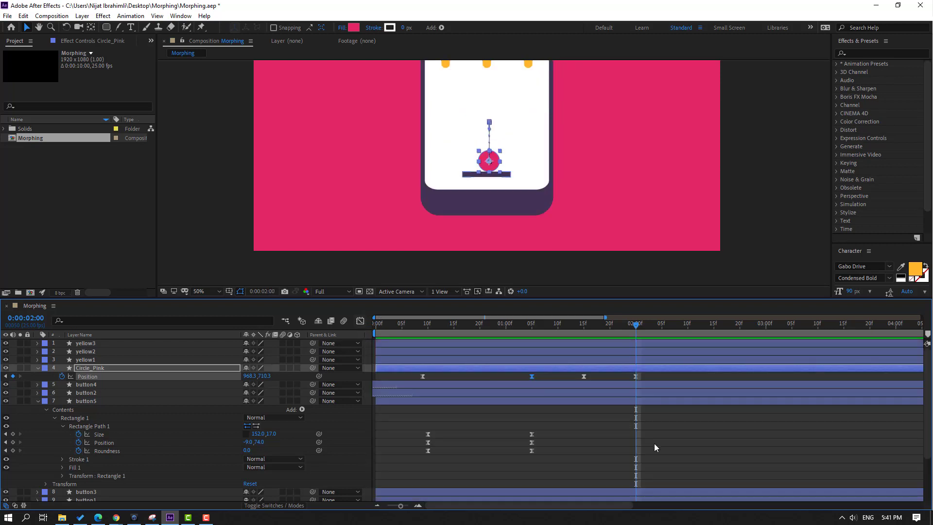
Copy Circle_Pink's bounce keyframes from 0:00:01:05 to 0:00:02:00 and paste them repeatedly end to end up to 0:00:07:15
drag(577, 374, 529, 381)
key(minus)
key(minus)
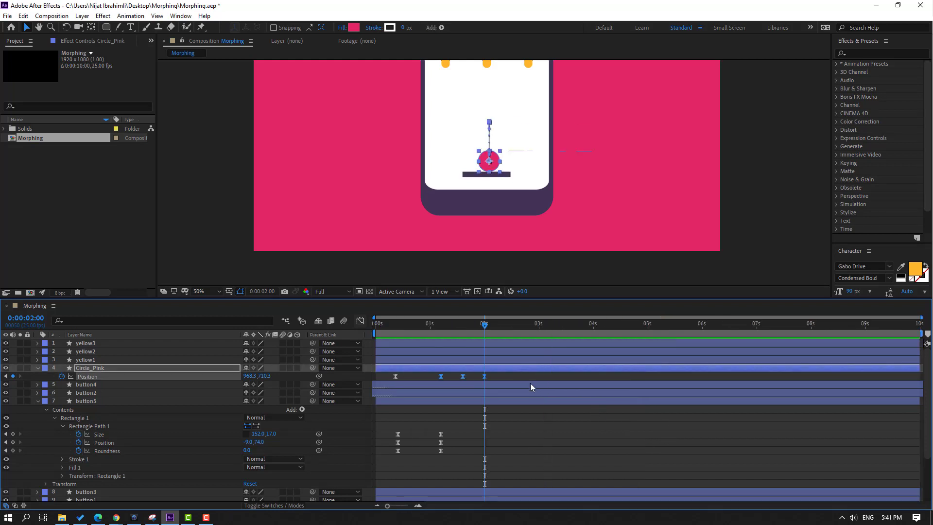
drag(512, 329, 616, 332)
key(ctrl+v)
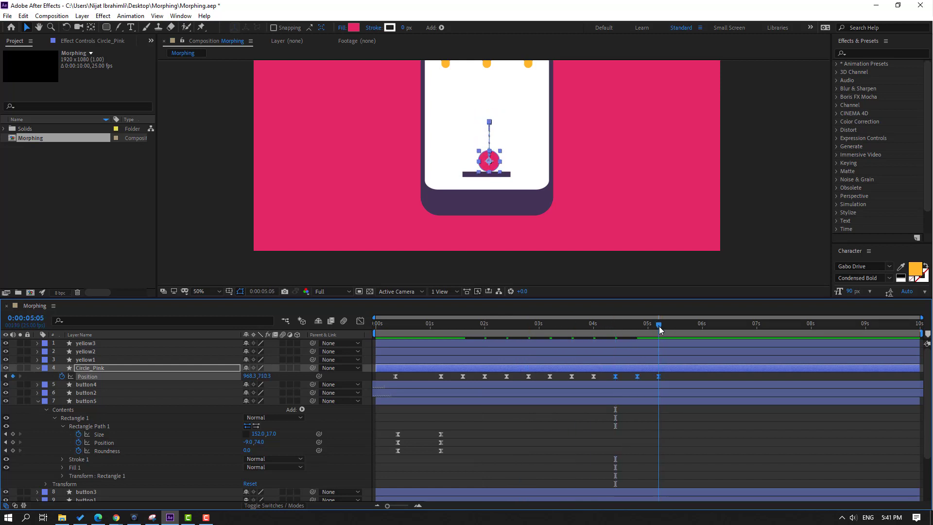
key(ctrl+v)
drag(700, 331, 790, 326)
key(ctrl+v)
End the work area at 0:00:07:15, preview the repeated bounces and scrub through the landing around 0:00:01:03
key(n)
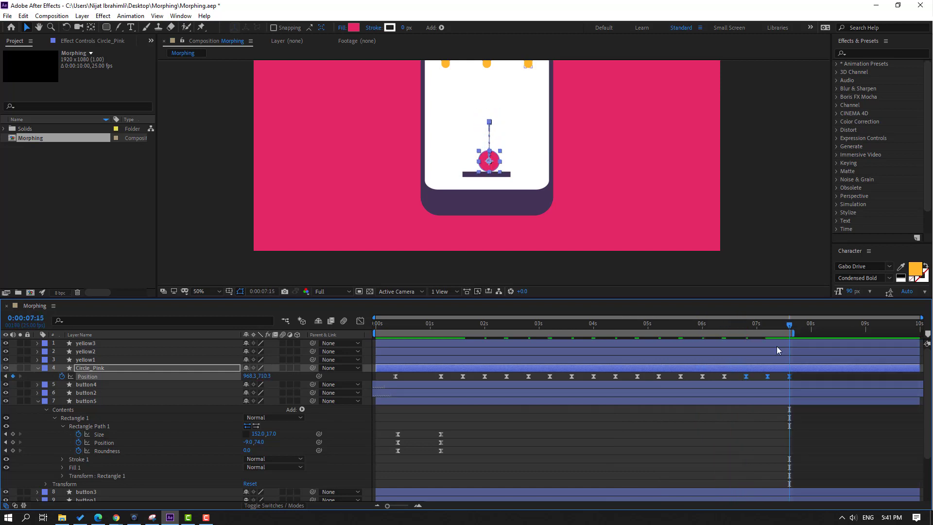
scroll(479, 244, down, 1)
key(space)
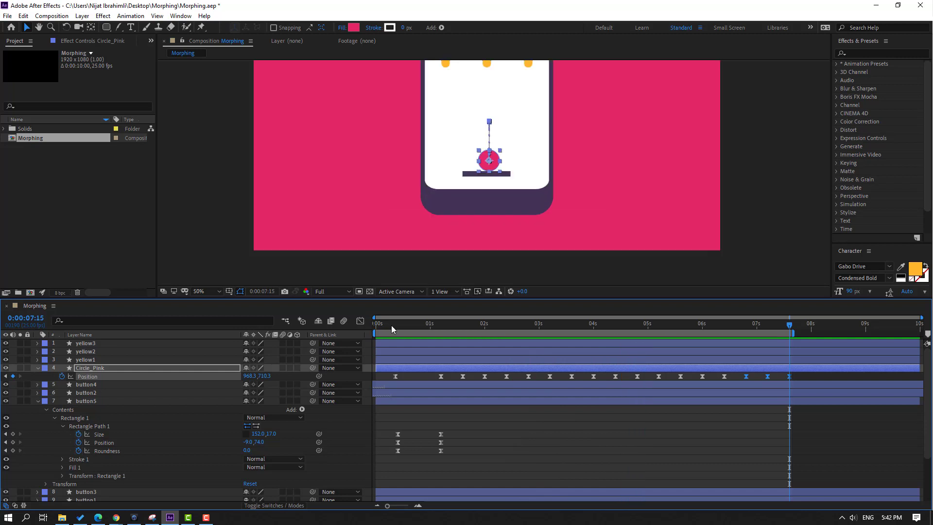
drag(391, 325, 438, 324)
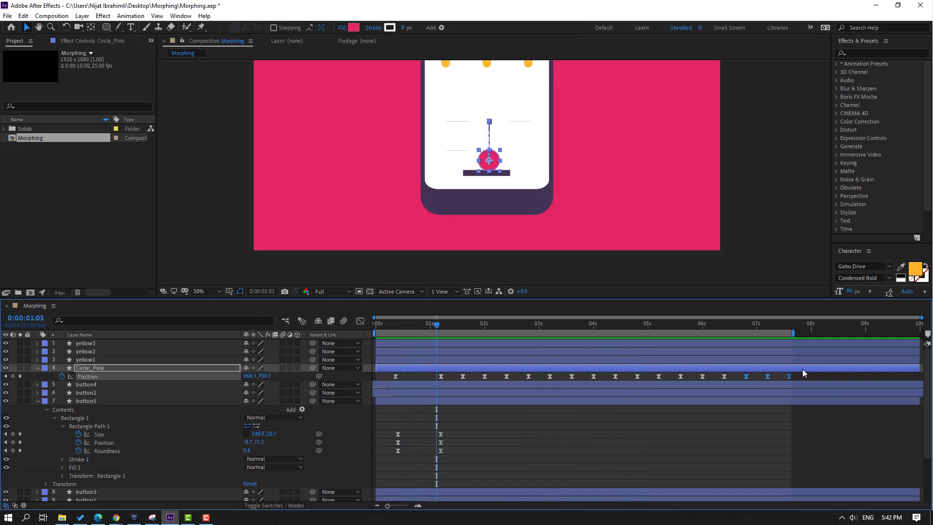
Shift all of Circle_Pink's bounce keyframes later so the first landing falls at 0:00:01:10, previewing the timing
drag(803, 373, 464, 377)
key(space)
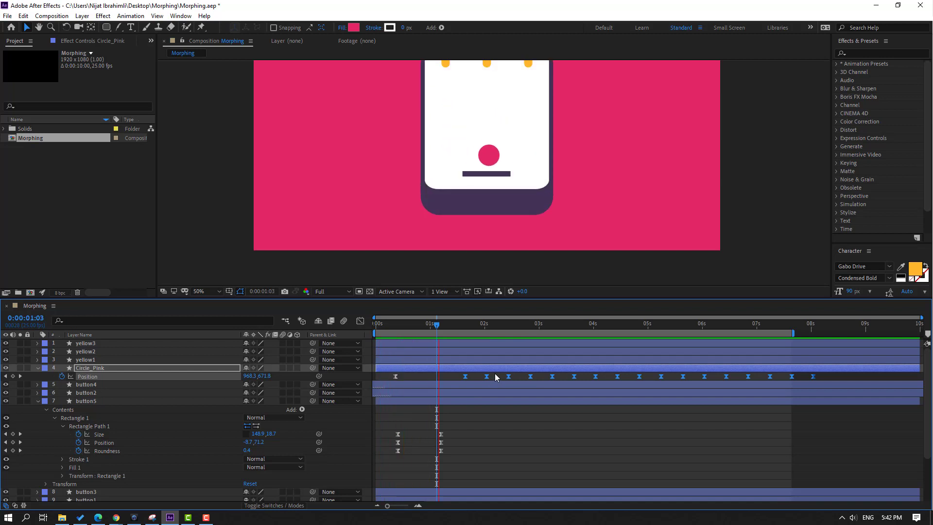
drag(466, 377, 452, 380)
key(space)
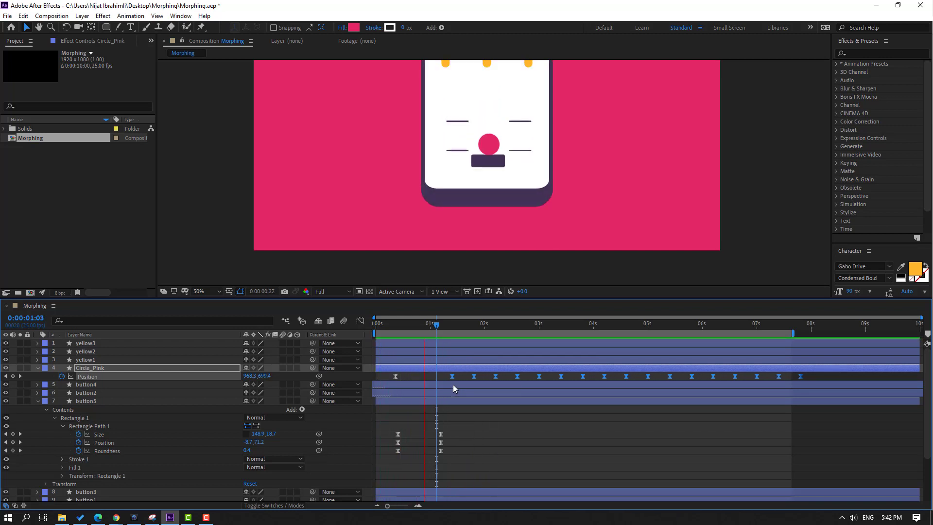
key(space)
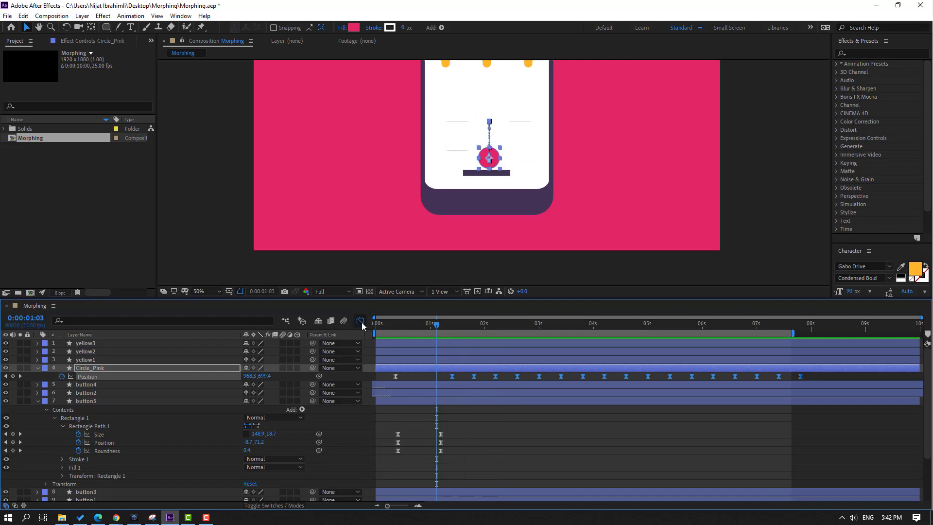
In the Graph Editor, shift the speed peak of Circle_Pink's first drop later by adjusting both influence handles, and preview the motion
click(360, 320)
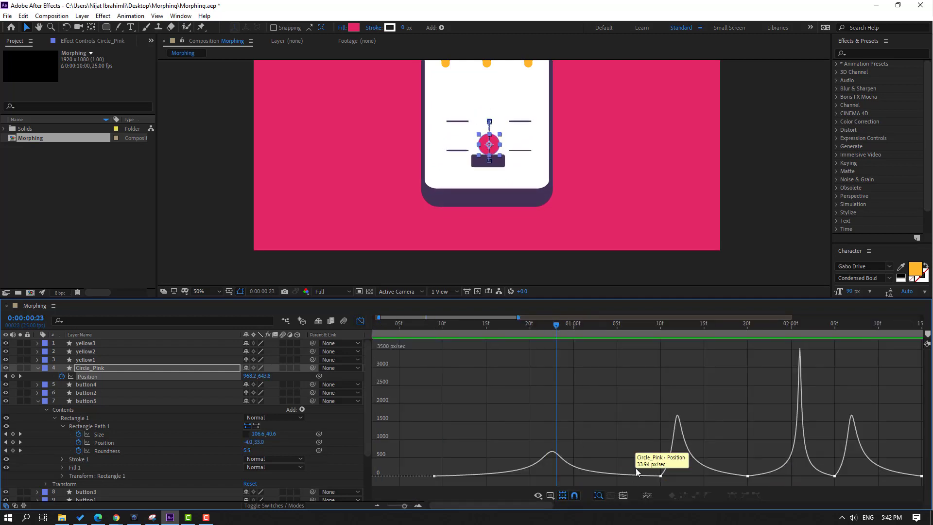
drag(636, 464, 696, 508)
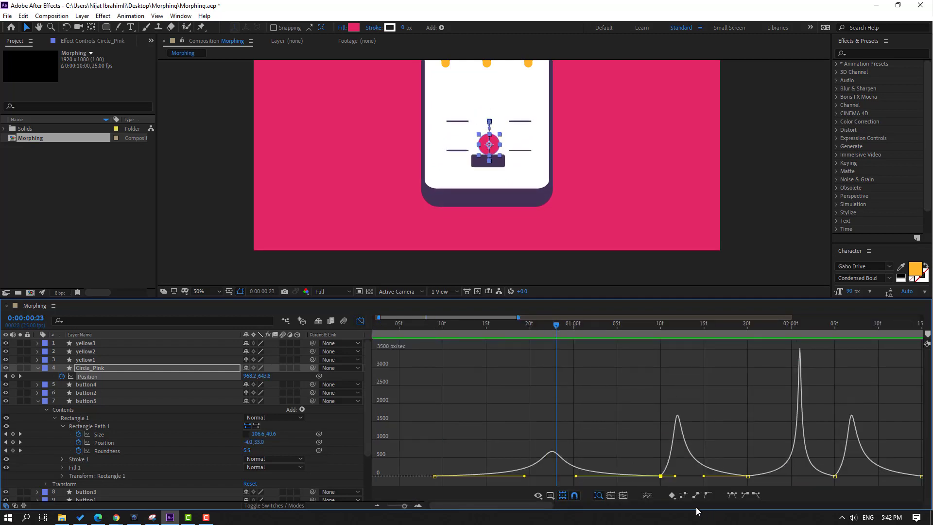
drag(576, 475, 600, 477)
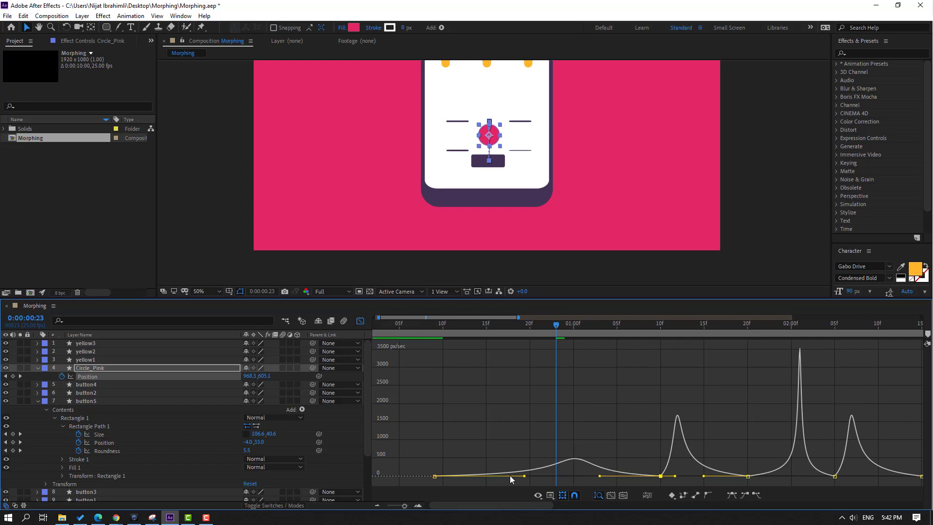
drag(524, 476, 554, 476)
key(space)
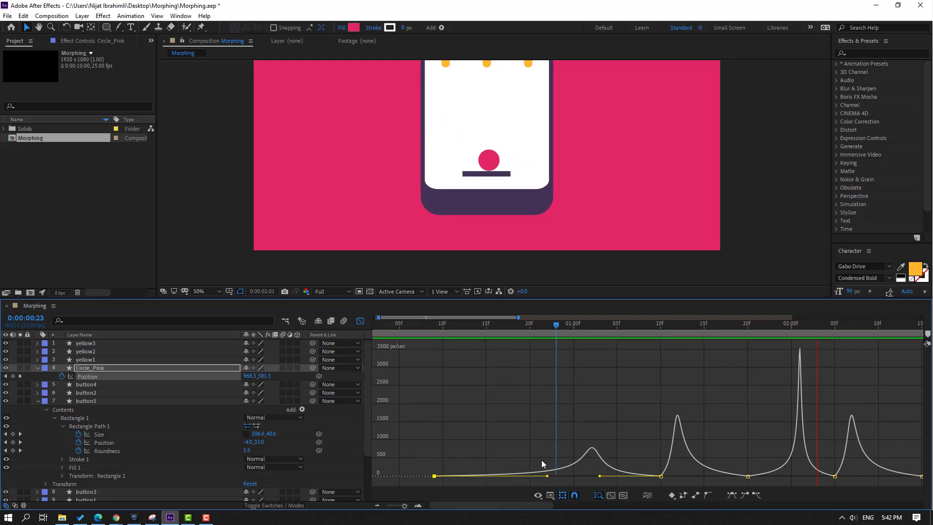
scroll(539, 459, down, 6)
key(space)
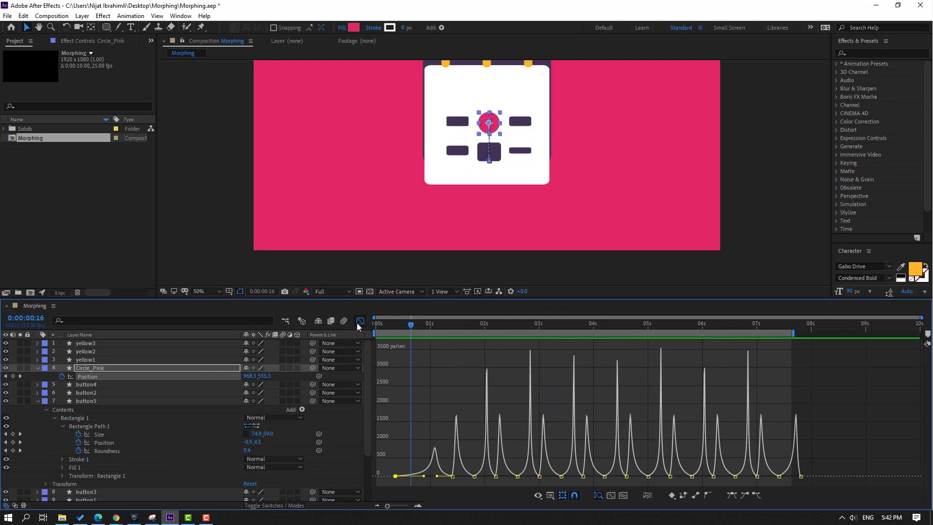
Leave the Graph Editor, collapse Circle_Pink's Position property and scrub through the morph up to 0:00:02:01
key(shift+F3)
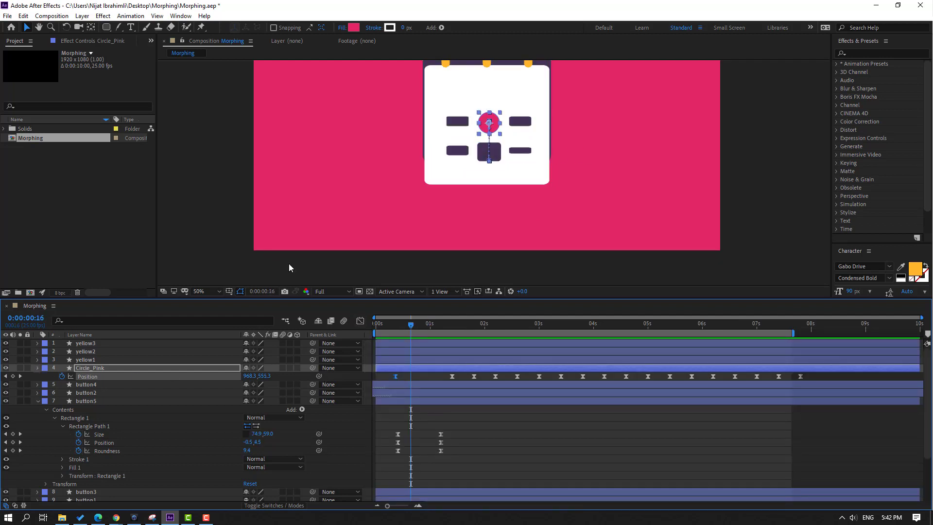
key(p)
scroll(387, 167, down, 2)
scroll(332, 152, up, 2)
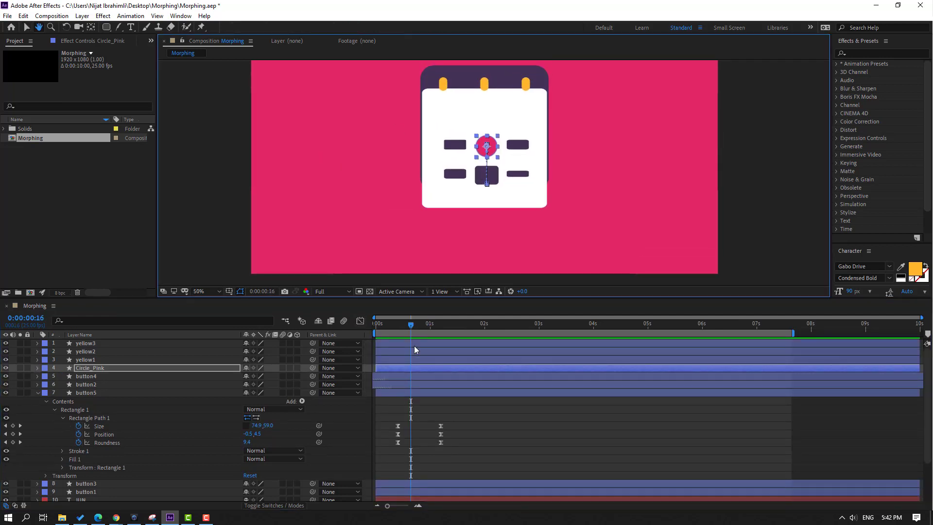
drag(387, 326, 486, 334)
scroll(482, 240, down, 2)
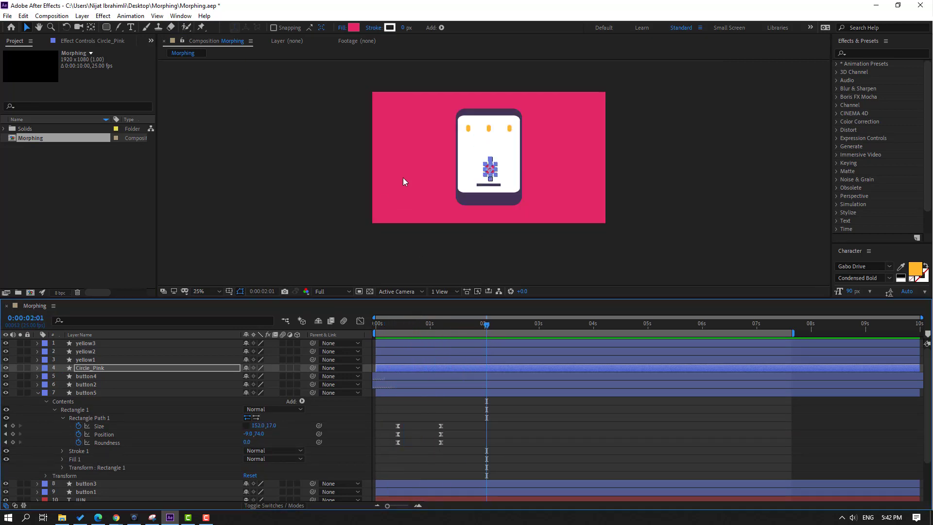
Keyframe the positions of yellow1, yellow2 and yellow3 at 0:00:00:10, then move all three down to Y 435.8 at 0:00:01:05
click(468, 129)
shift+click(488, 129)
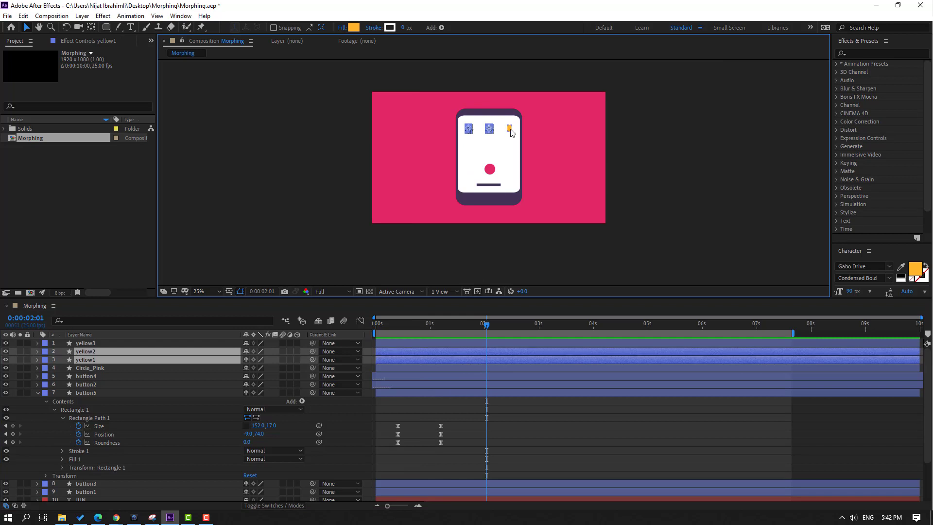
shift+click(510, 130)
drag(409, 328, 397, 329)
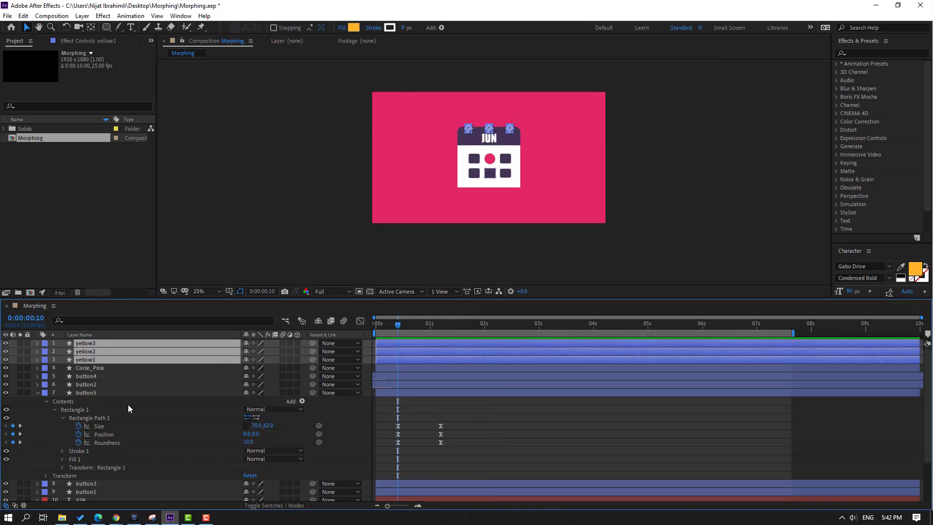
key(alt+shift+p)
scroll(531, 98, up, 4)
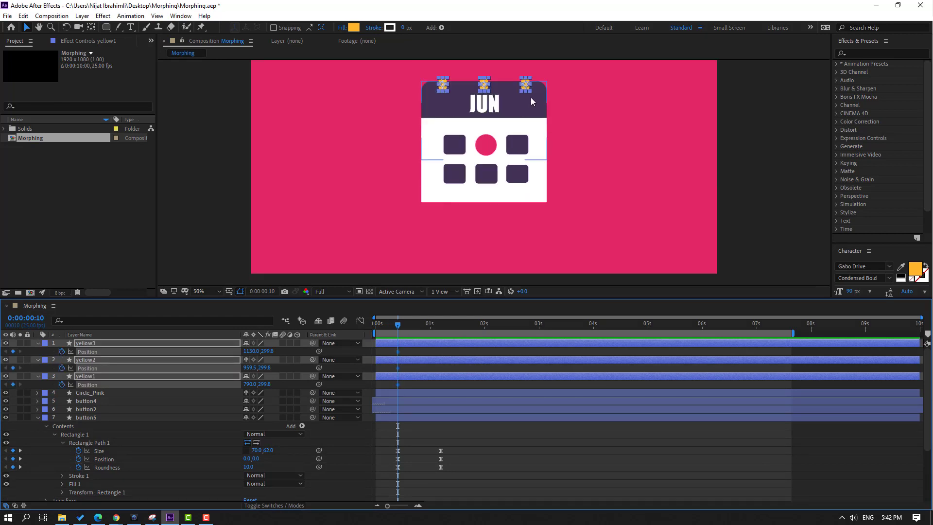
drag(410, 327, 441, 329)
drag(266, 351, 337, 346)
Keyframe the three yellow layers' Scale at 0:00:00:10 and shrink their height to 0% at 0:00:01:05
drag(409, 324, 398, 326)
key(shift+s)
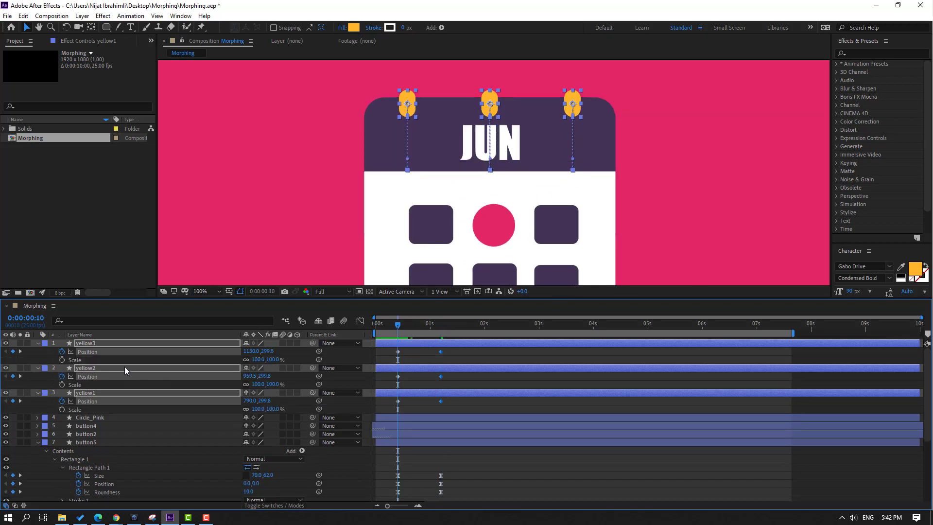
click(63, 360)
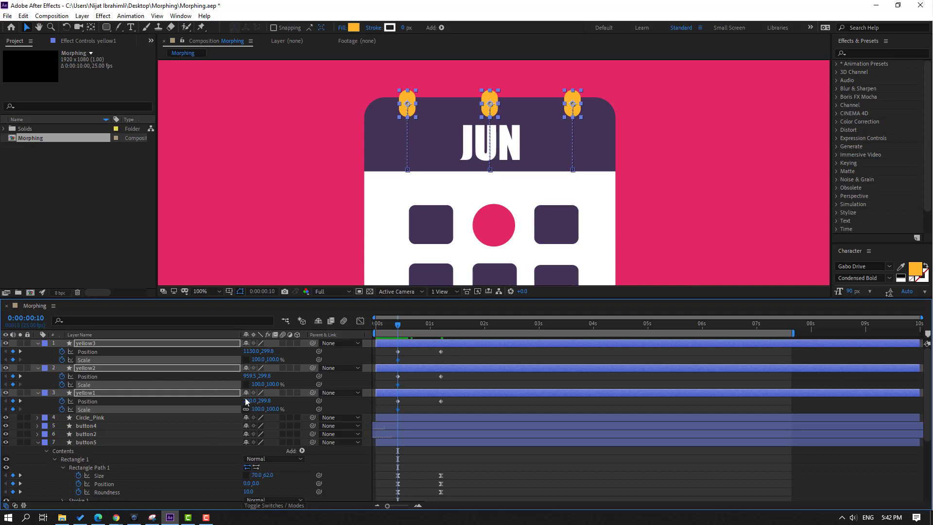
drag(410, 324, 441, 326)
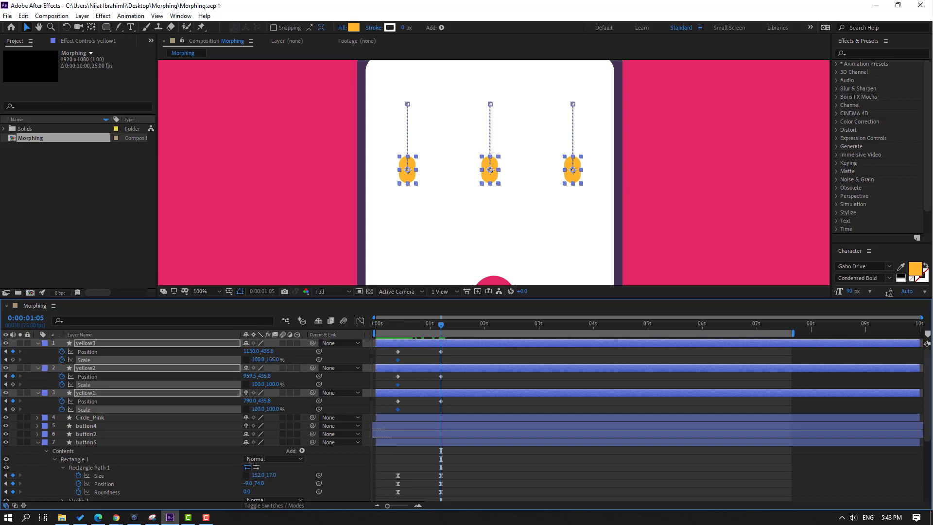
drag(272, 359, 240, 361)
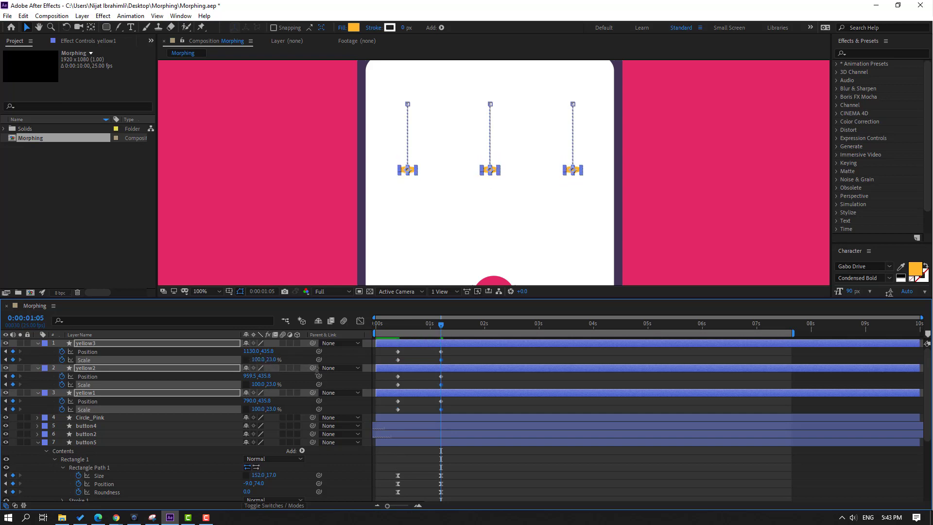
key(Return)
Apply Easy Ease to all Position and Scale keyframes of the three yellow layers and preview the motion
drag(461, 348, 399, 411)
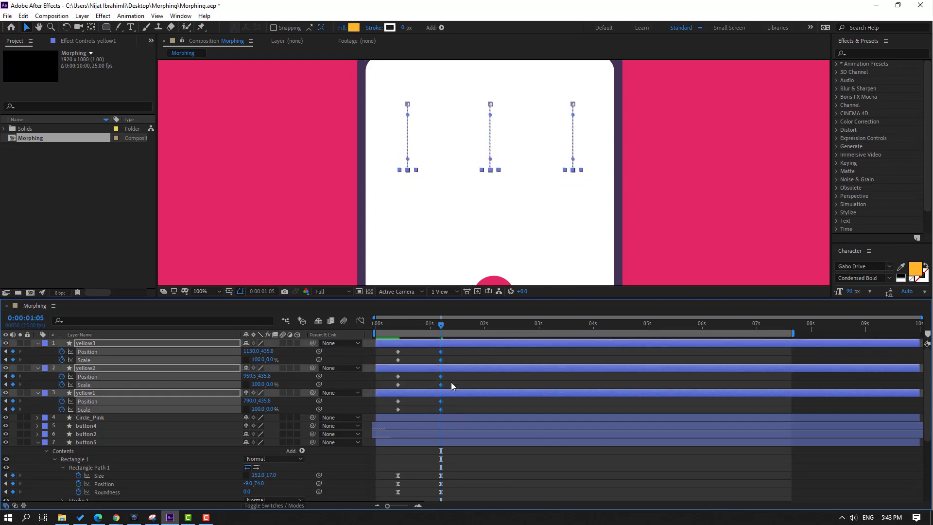
click(450, 383)
drag(455, 348, 398, 411)
right_click(398, 410)
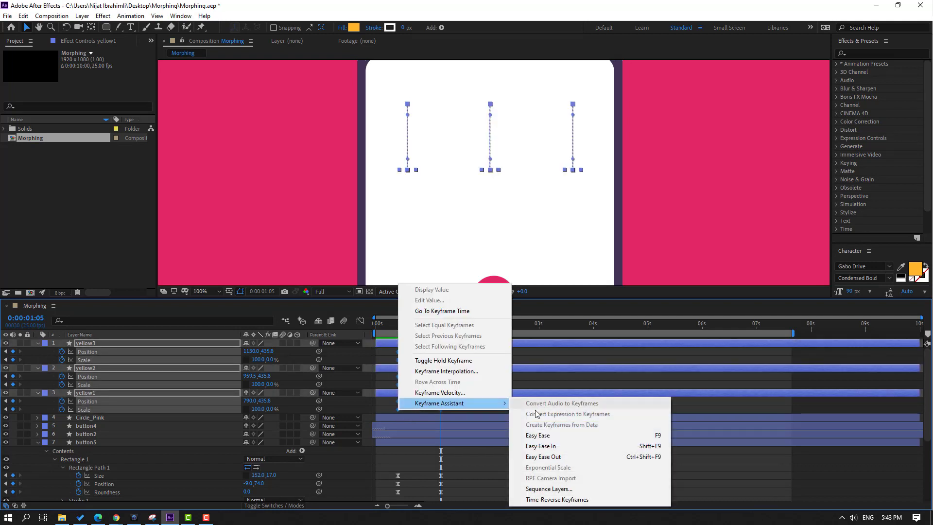
click(537, 436)
click(539, 402)
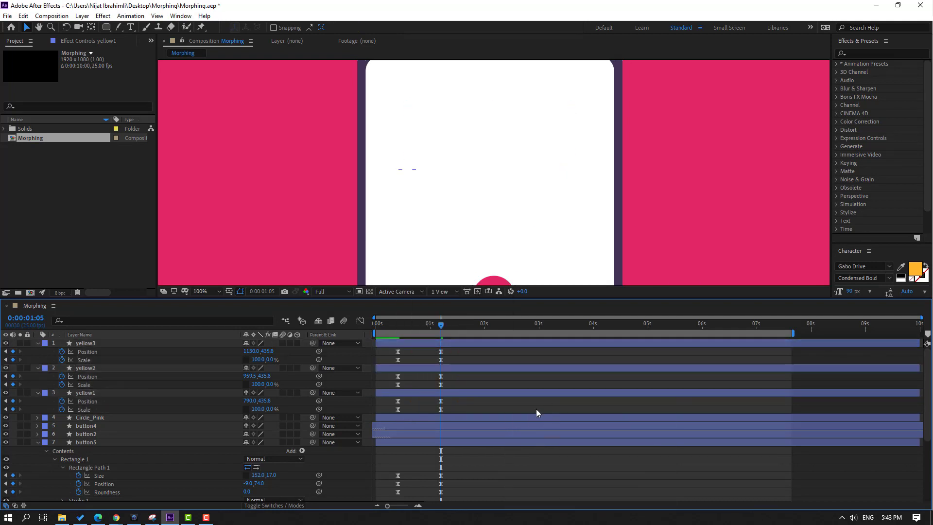
key(space)
scroll(389, 204, down, 1)
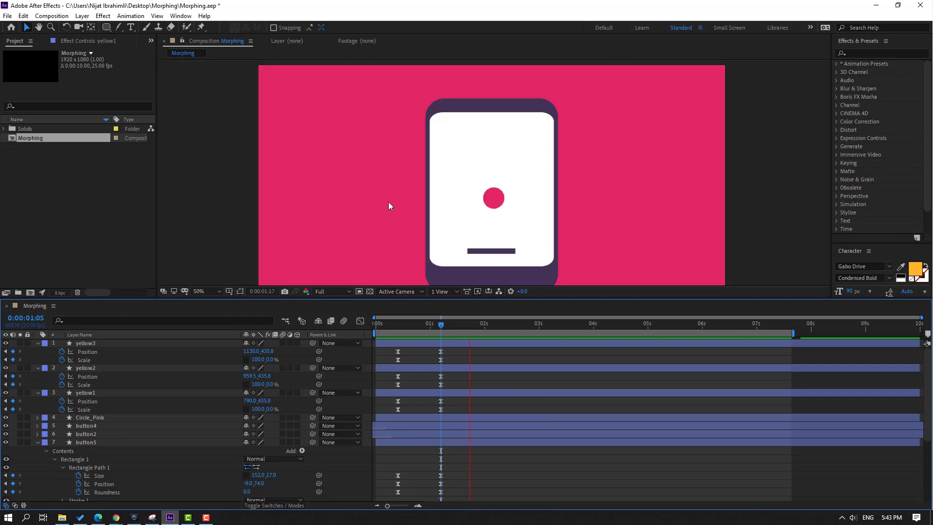
scroll(367, 204, up, 1)
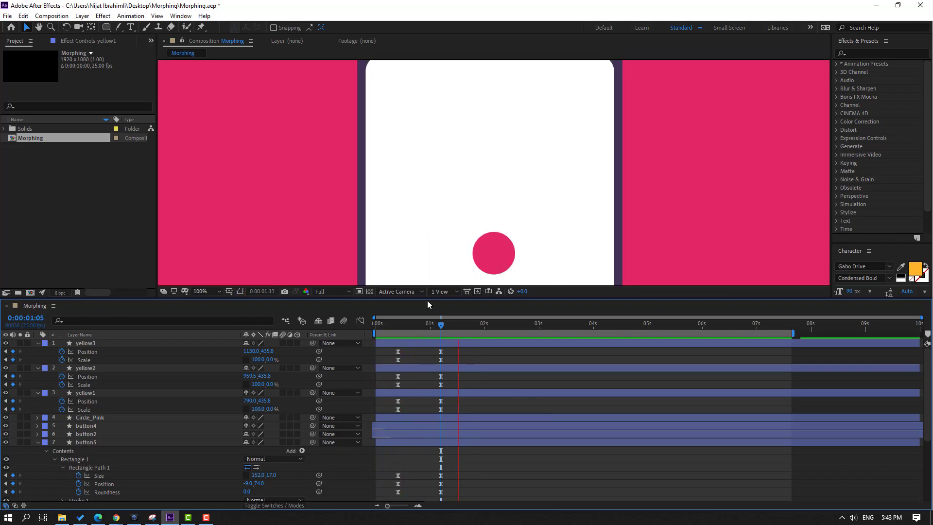
key(space)
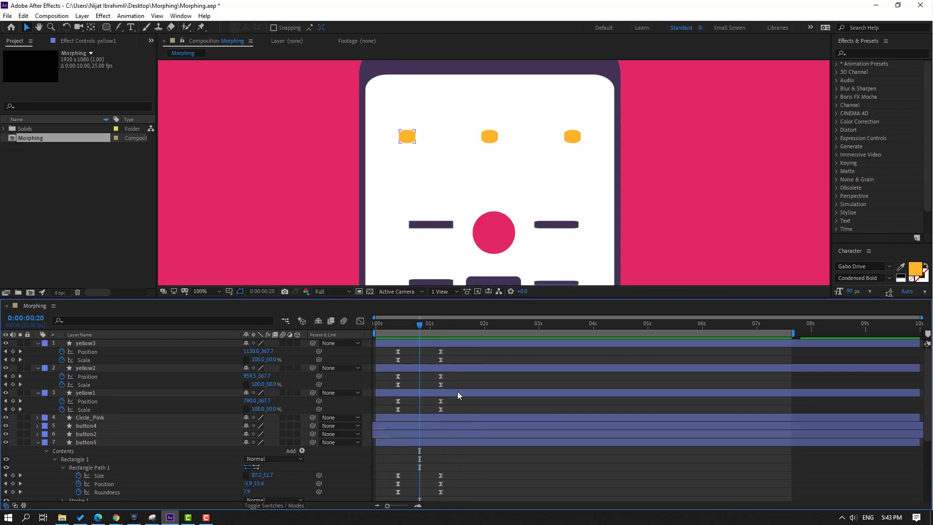
Stagger the yellow layers by shifting yellow1's keyframes to start at 0:00:00:14 and yellow3's at 0:00:00:15, then preview
click(458, 394)
drag(452, 396, 407, 411)
drag(456, 349, 410, 364)
key(space)
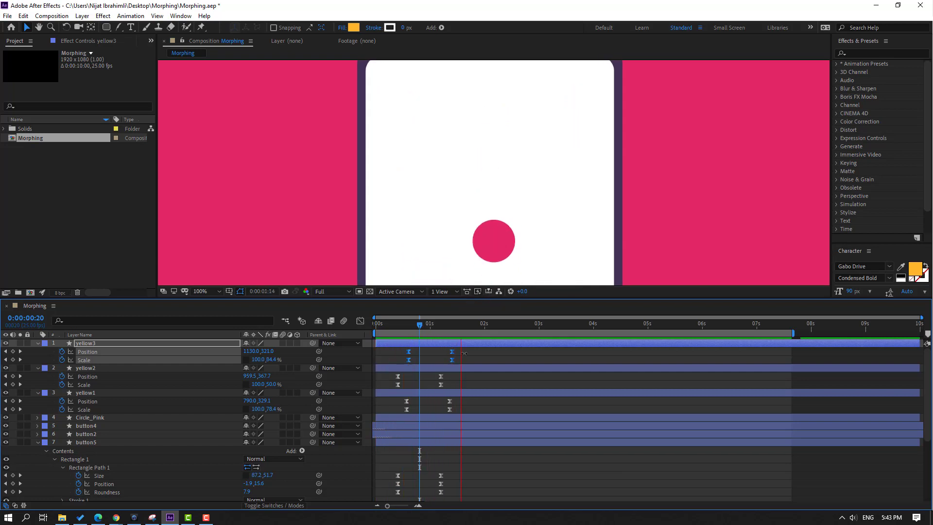
Move the end keyframes of all three yellow layers four frames earlier, so yellow2 ends at 0:00:01:01, and preview the timing
drag(470, 351, 441, 412)
key(space)
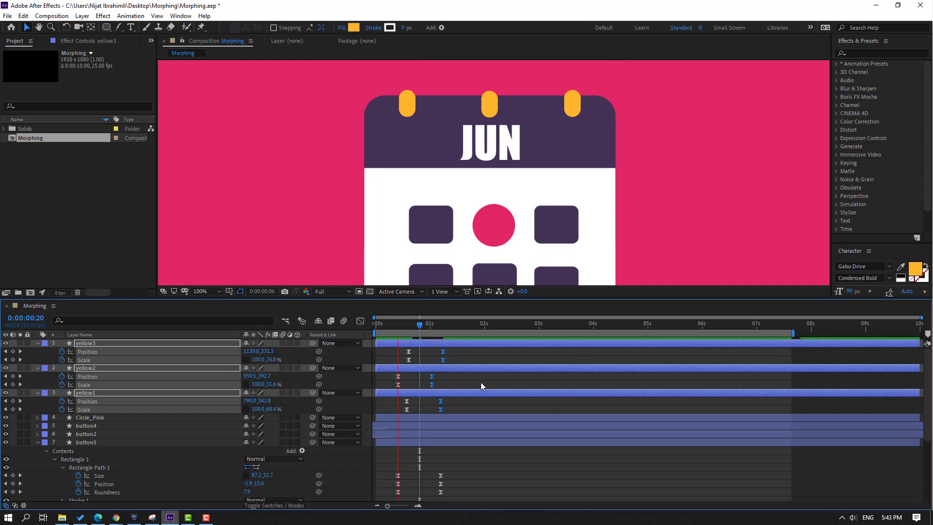
key(space)
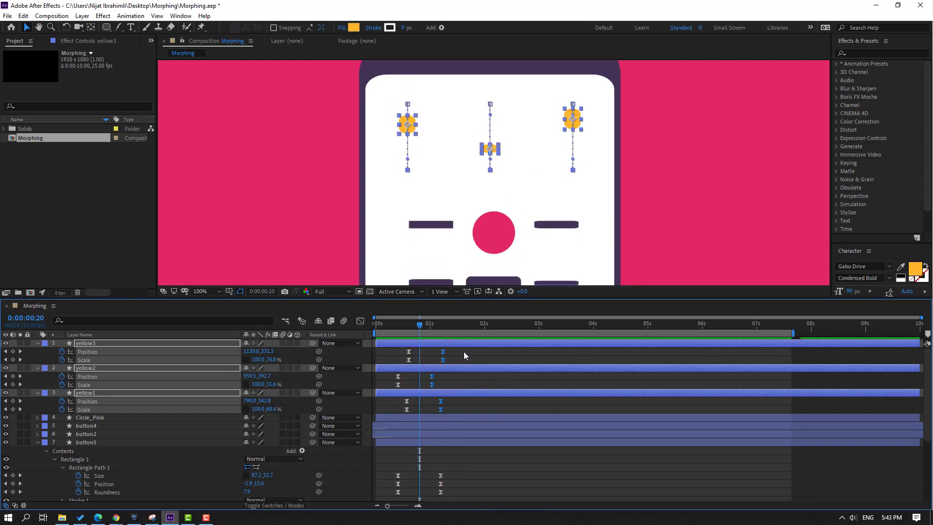
In the Graph Editor, lengthen the yellow layers' end-keyframe influence so their speed peaks earlier, and preview the whole animation
click(360, 321)
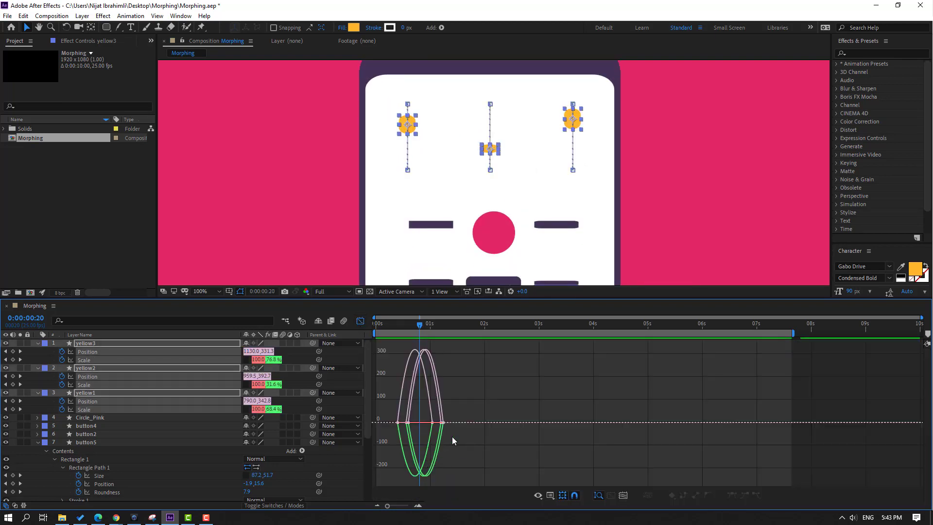
key(equal)
key(equal)
drag(468, 442, 586, 437)
drag(661, 413, 548, 430)
key(minus)
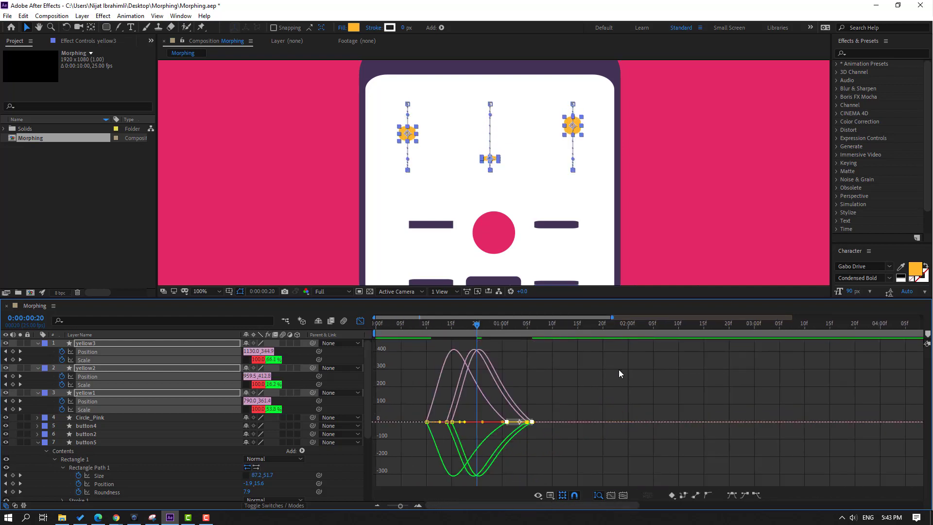
key(space)
scroll(355, 203, down, 4)
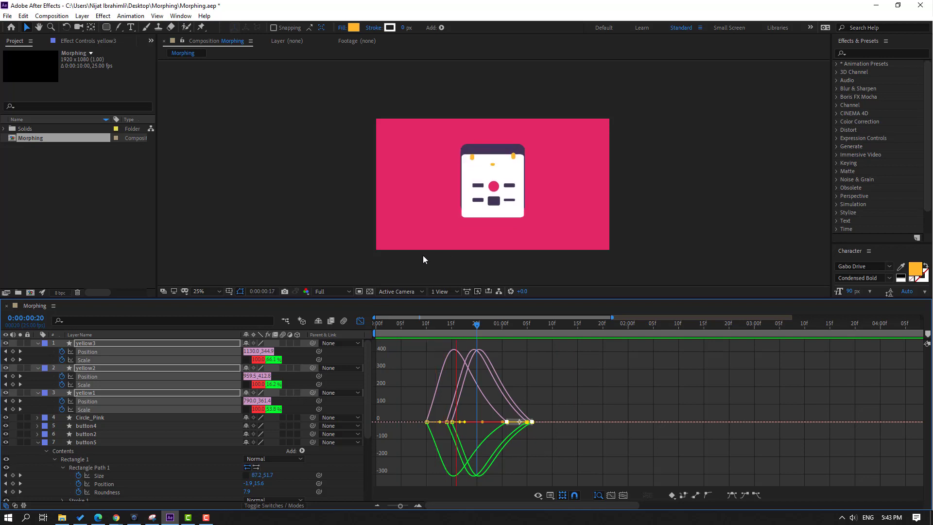
scroll(390, 268, down, 1)
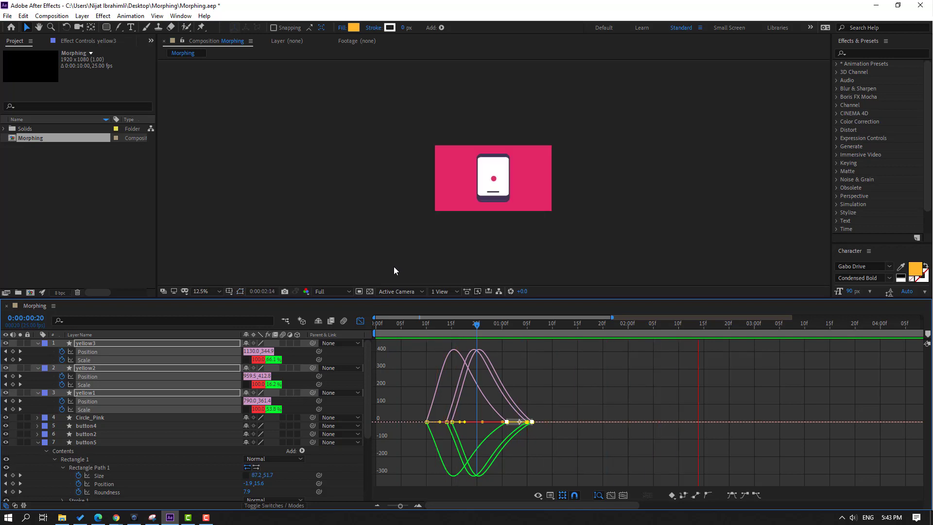
scroll(394, 270, up, 2)
click(360, 321)
Add a Fill 1 Color keyframe to button5 at 0:00:00:20
drag(401, 326, 567, 326)
click(479, 250)
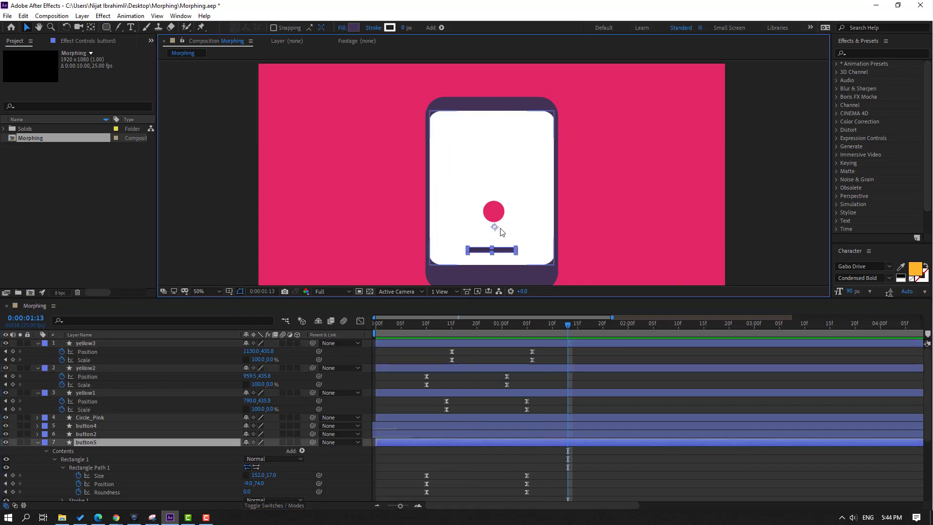
scroll(500, 228, up, 1)
drag(457, 213, 455, 73)
mouse_move(528, 329)
mouse_down()
mouse_move(436, 334)
mouse_move(512, 333)
mouse_up()
scroll(110, 462, down, 2)
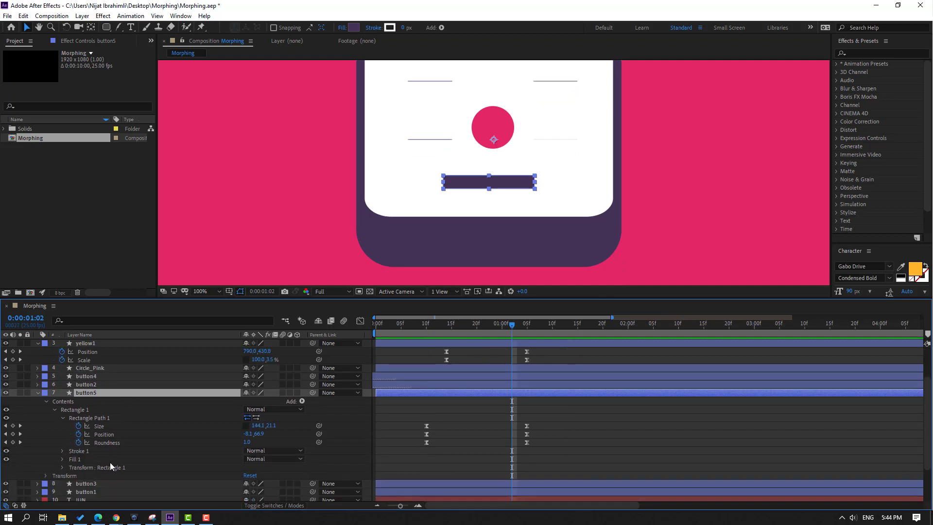
click(63, 418)
click(61, 435)
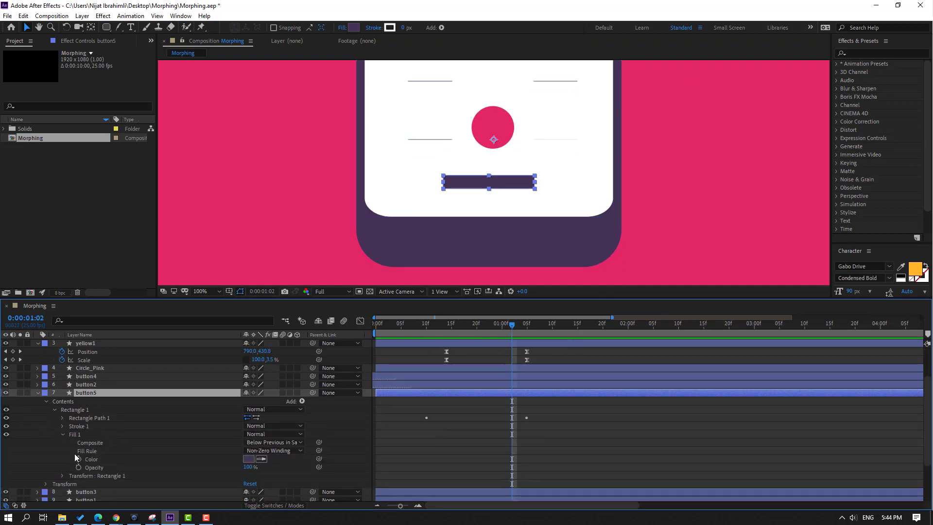
drag(502, 334, 476, 327)
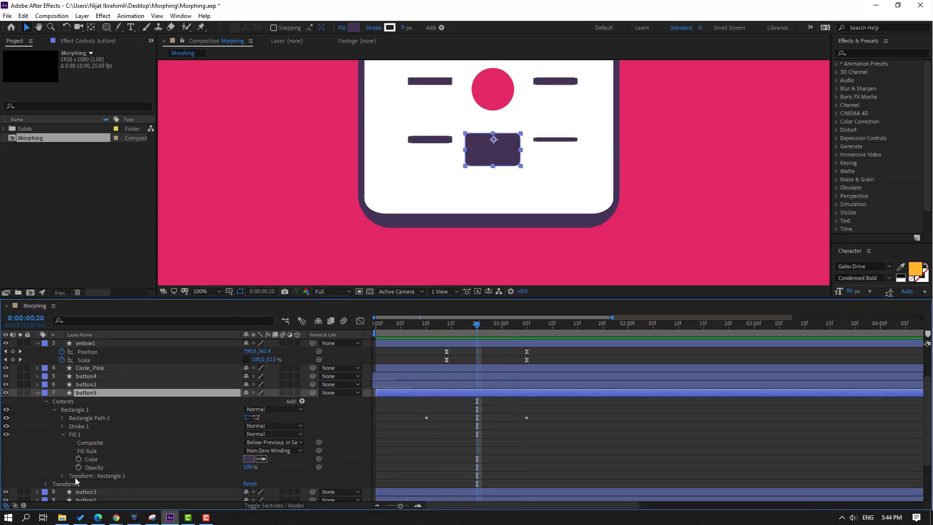
click(78, 459)
Change button5's fill colour to yellow FFCB2C at 0:00:01:05
drag(479, 320, 525, 329)
click(354, 29)
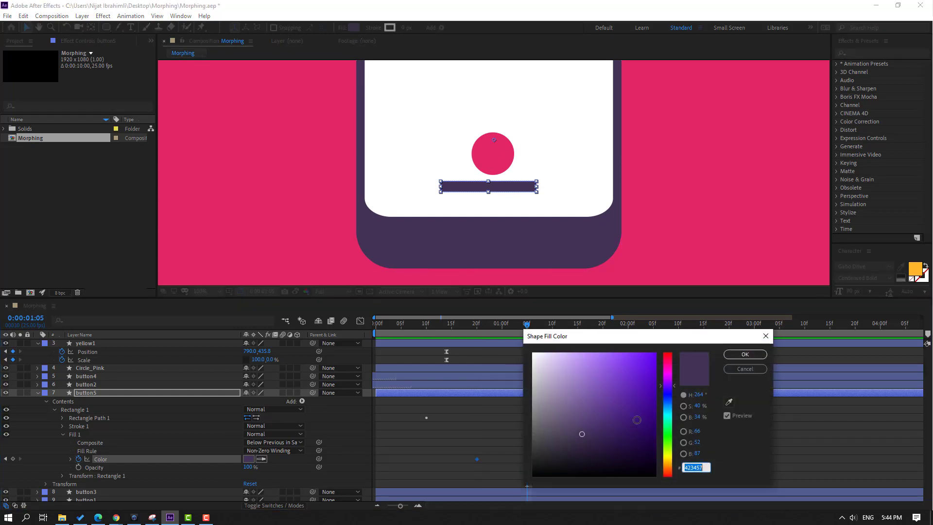
click(668, 459)
click(640, 356)
drag(640, 356, 634, 349)
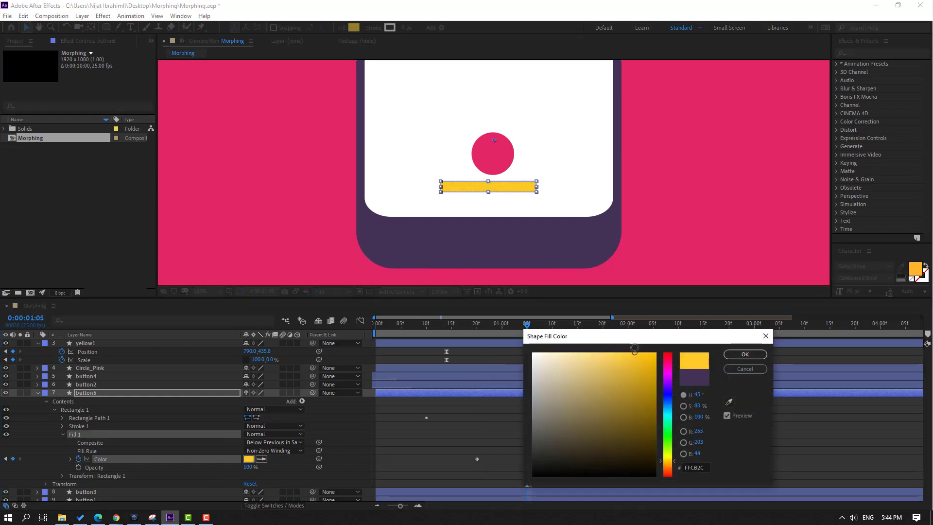
click(744, 354)
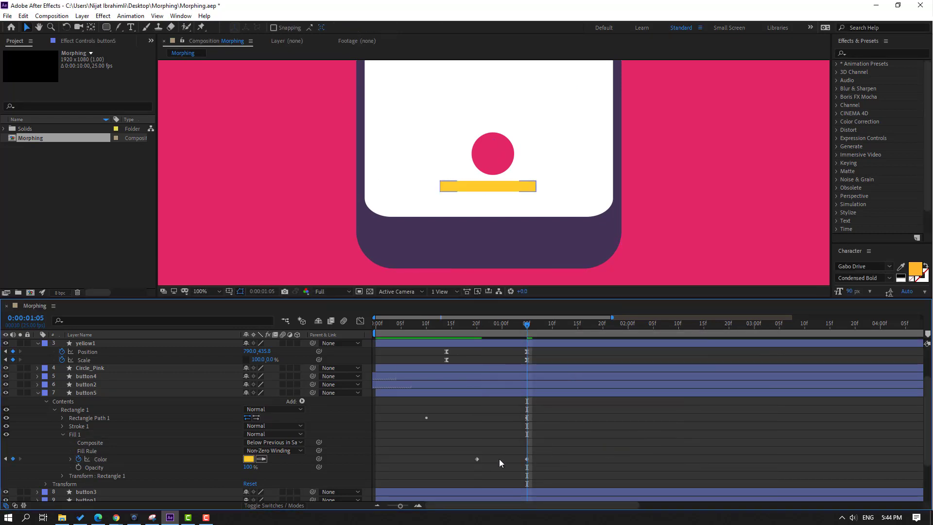
Apply Easy Ease to button5's Color keyframes and preview the colour change
right_click(477, 459)
mouse_move(519, 454)
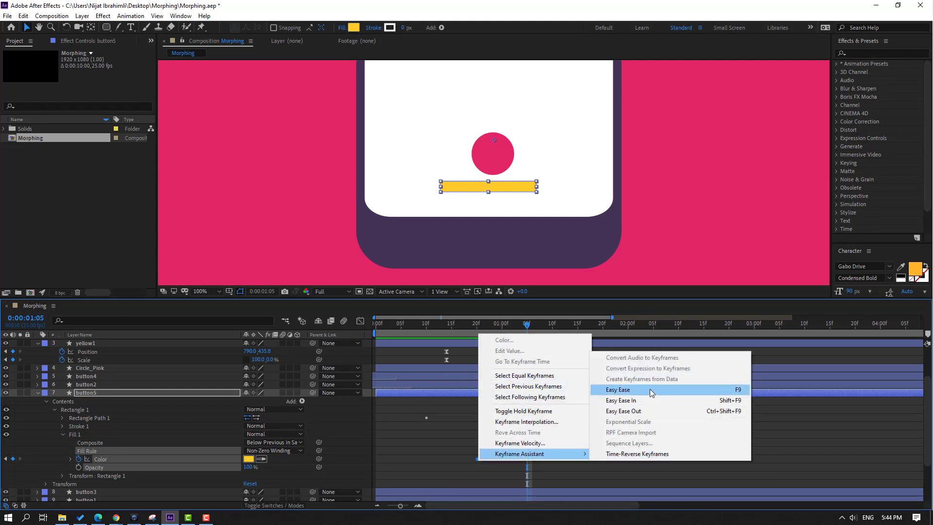
click(650, 390)
click(636, 420)
scroll(467, 217, down, 3)
key(space)
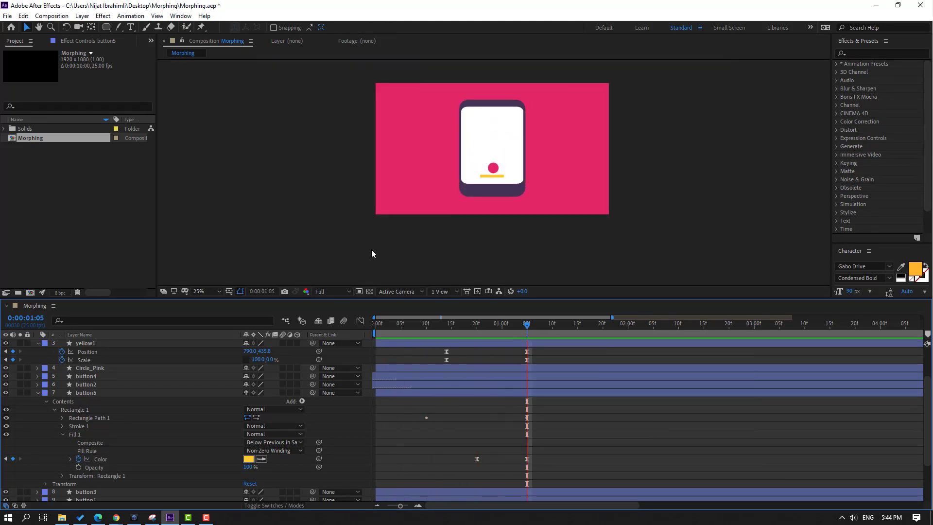
key(space)
Scrub through the colour change to 0:00:01:04 and list only button5's keyframed properties
scroll(462, 187, up, 4)
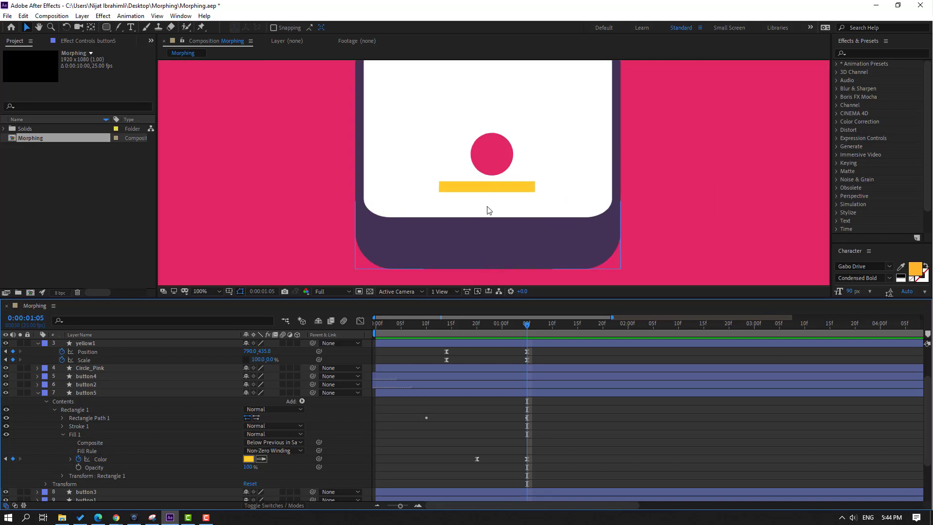
drag(434, 321, 521, 324)
click(83, 393)
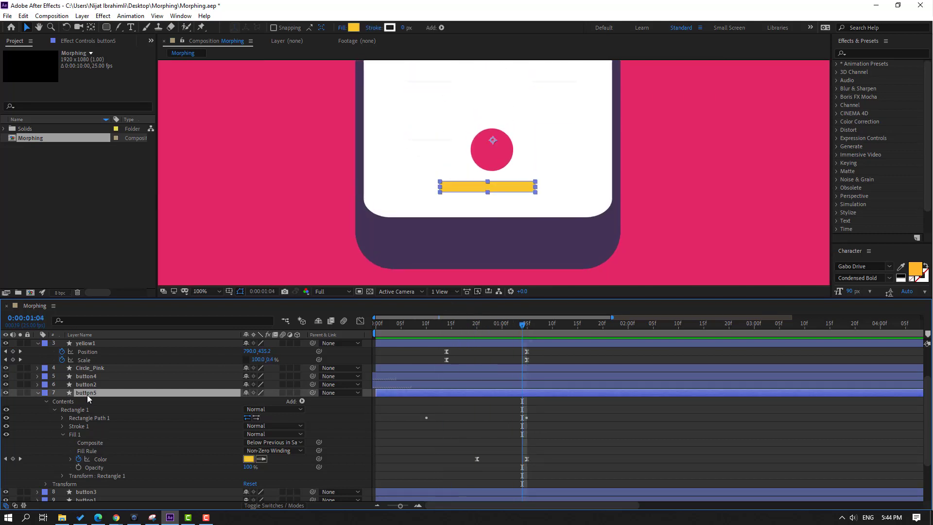
key(u)
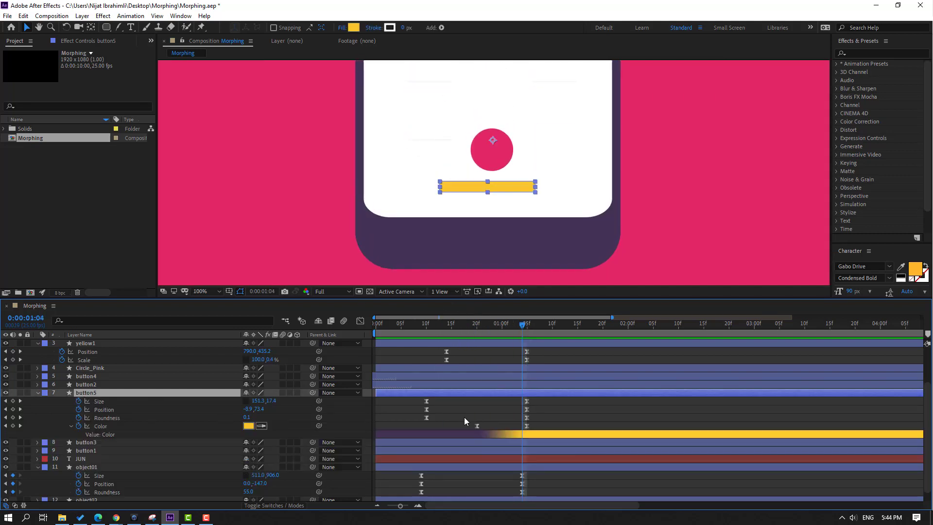
Set button5's horizontal Position to 0.0 on its 0:00:01:05 keyframe and scrub through the animation
click(526, 326)
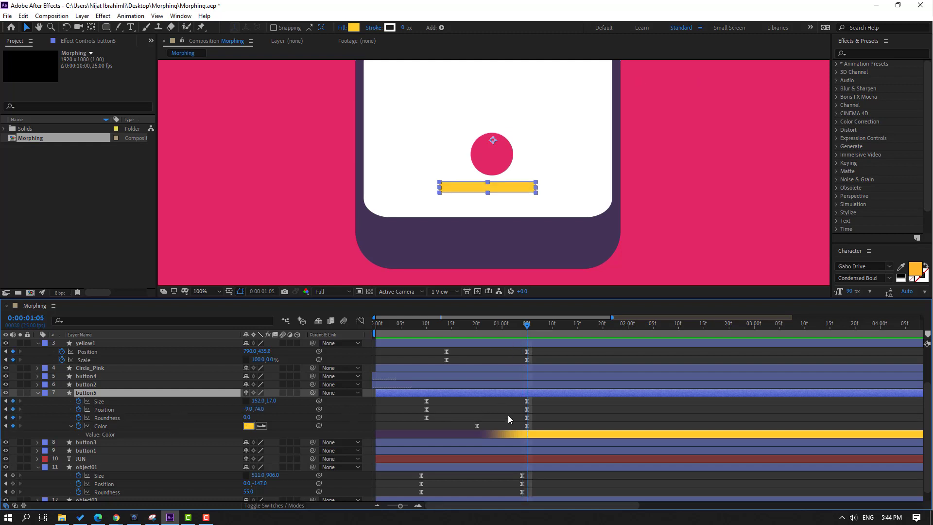
click(526, 409)
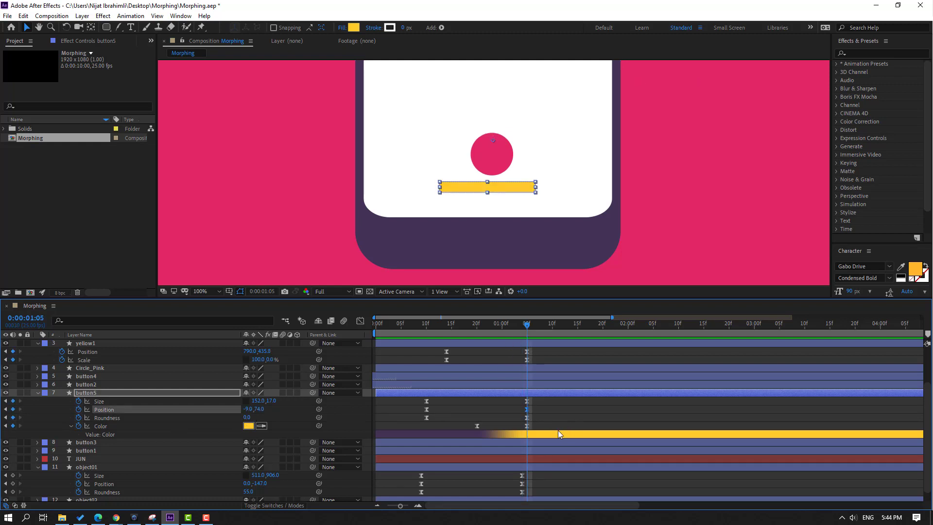
drag(251, 410, 253, 409)
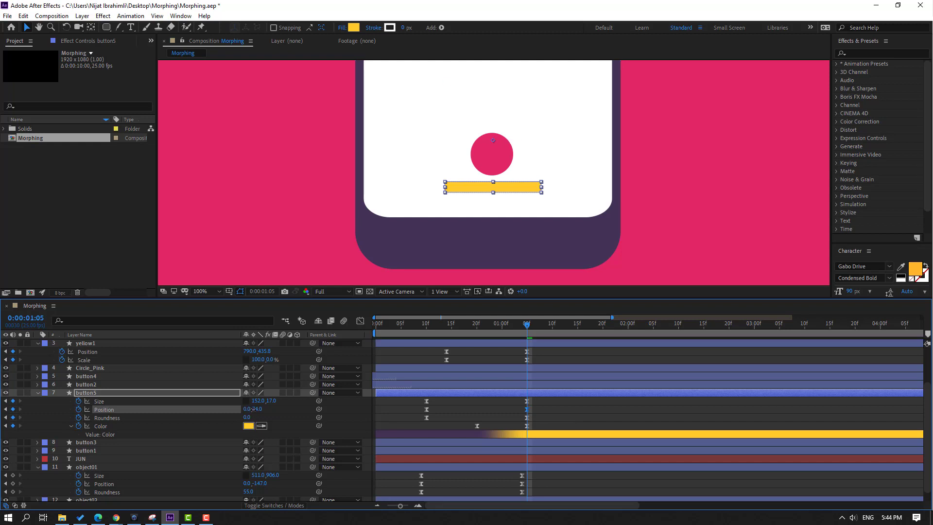
drag(401, 321, 609, 323)
scroll(619, 387, down, 2)
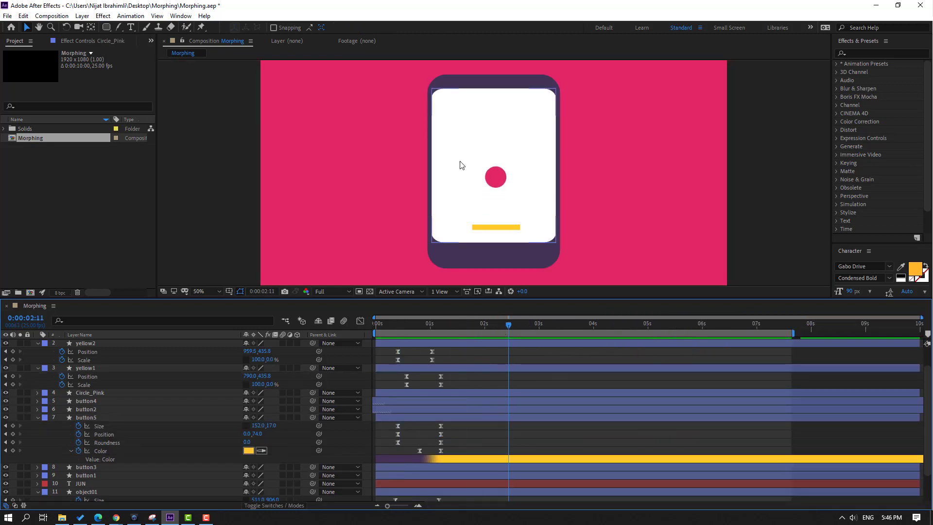
Set object01's Size width to 490 and Roundness to 27 at 0:00:01:04, then preview the animation
click(466, 132)
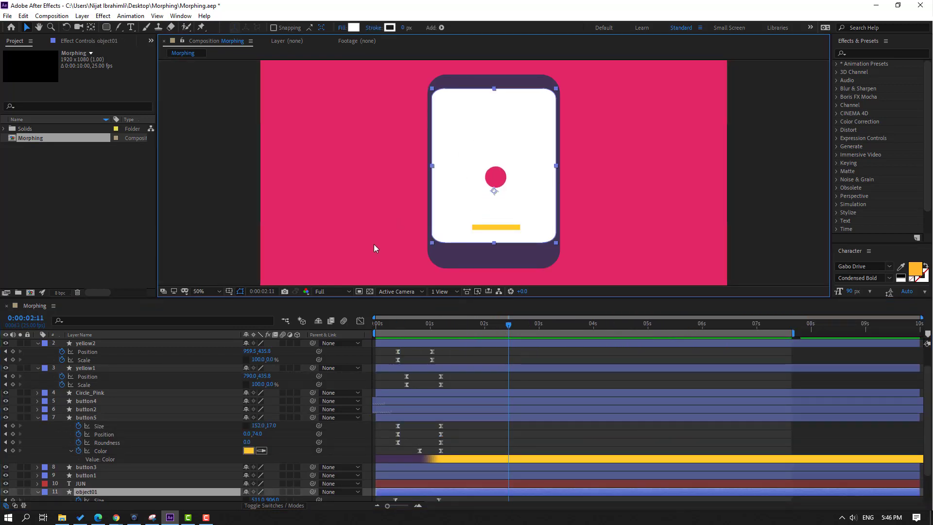
scroll(190, 486, down, 2)
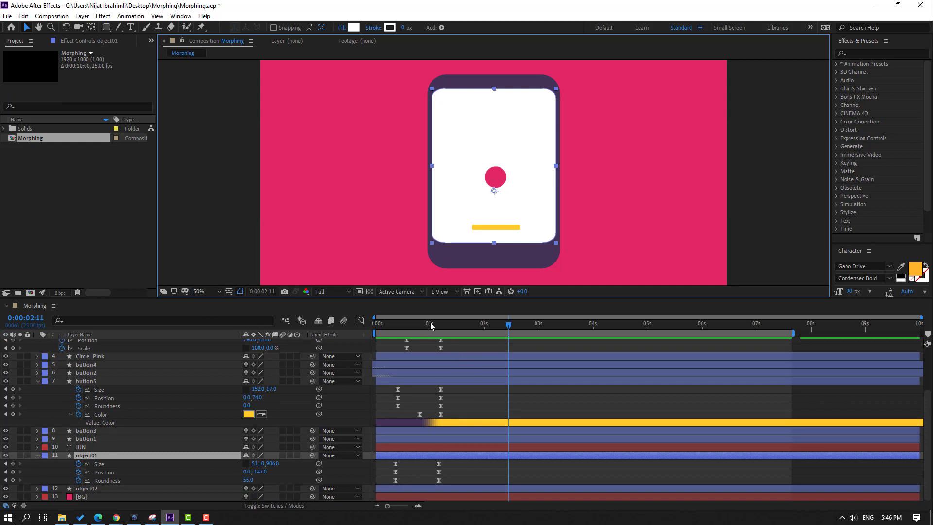
drag(430, 321, 438, 321)
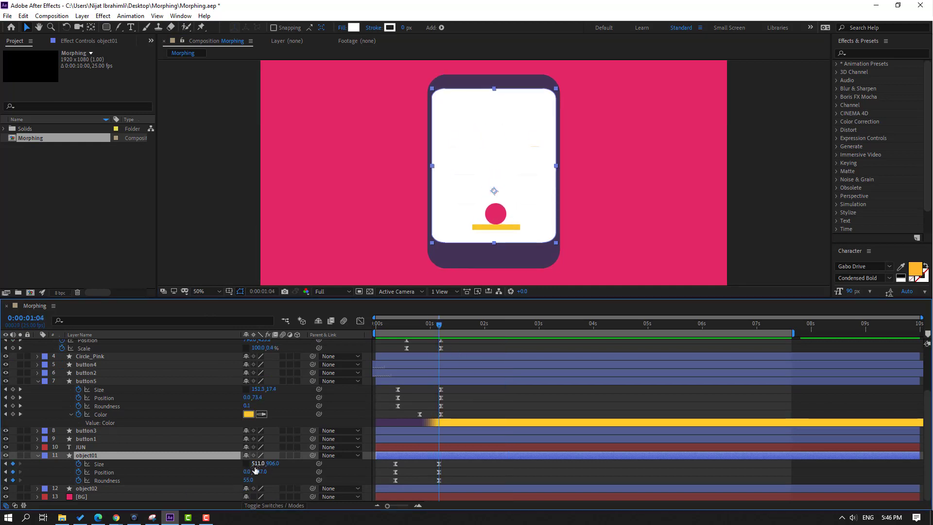
drag(255, 464, 235, 485)
click(497, 470)
scroll(361, 139, down, 2)
key(space)
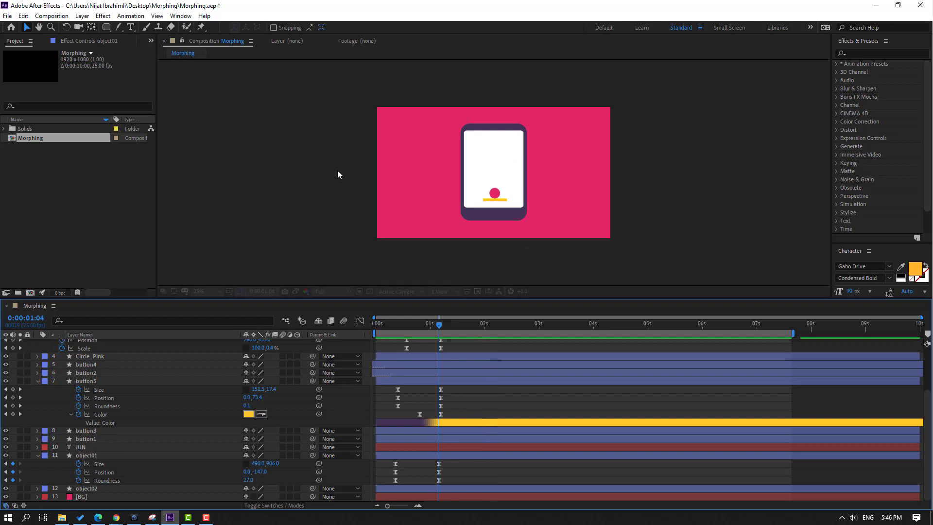
key(space)
Duplicate the JUN text layer and shift the copy to start about half a second into the timeline
scroll(137, 384, up, 1)
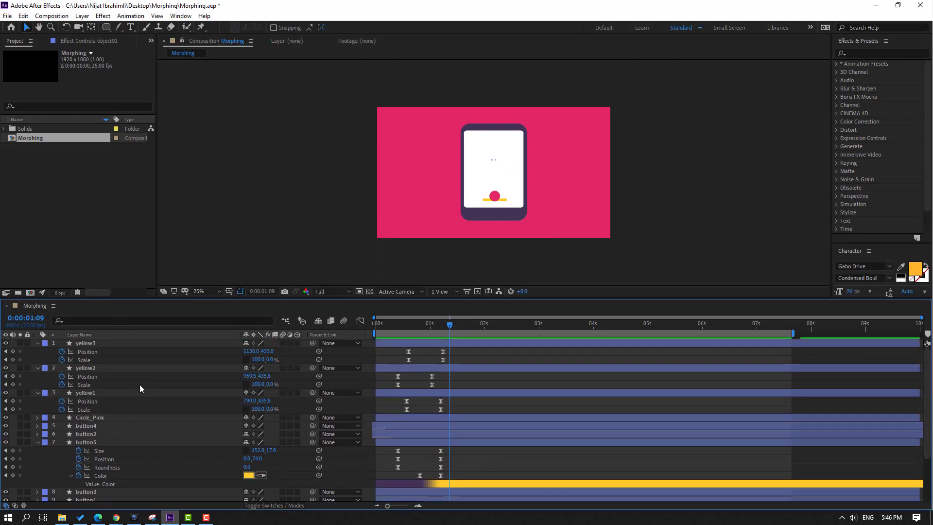
click(87, 458)
key(/)
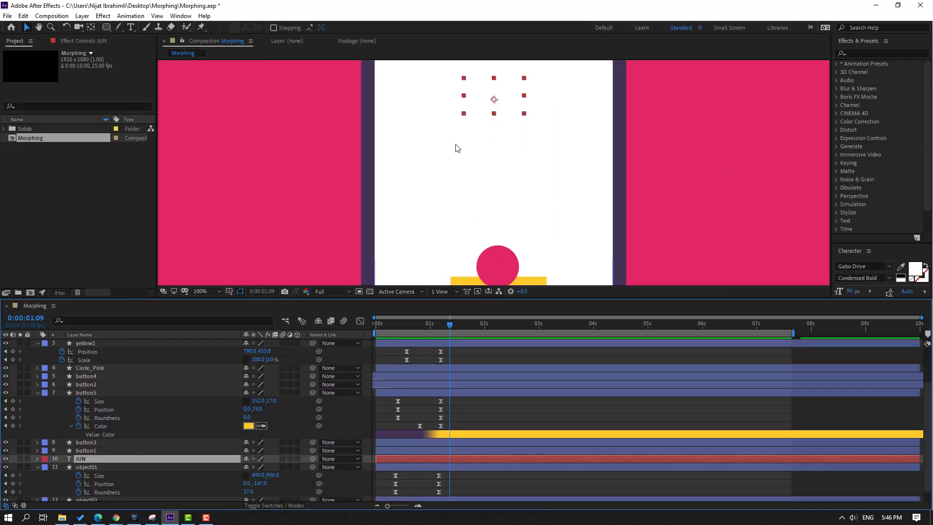
drag(597, 130, 559, 198)
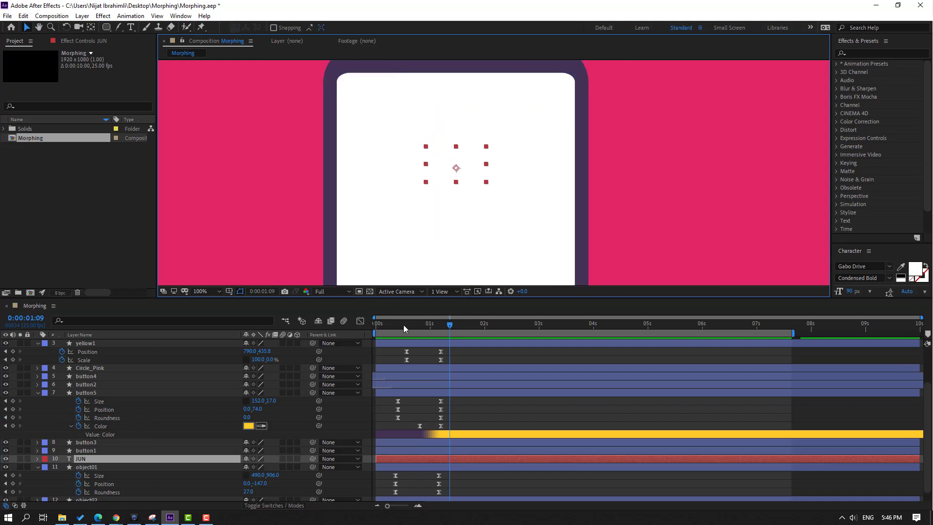
drag(404, 325, 442, 328)
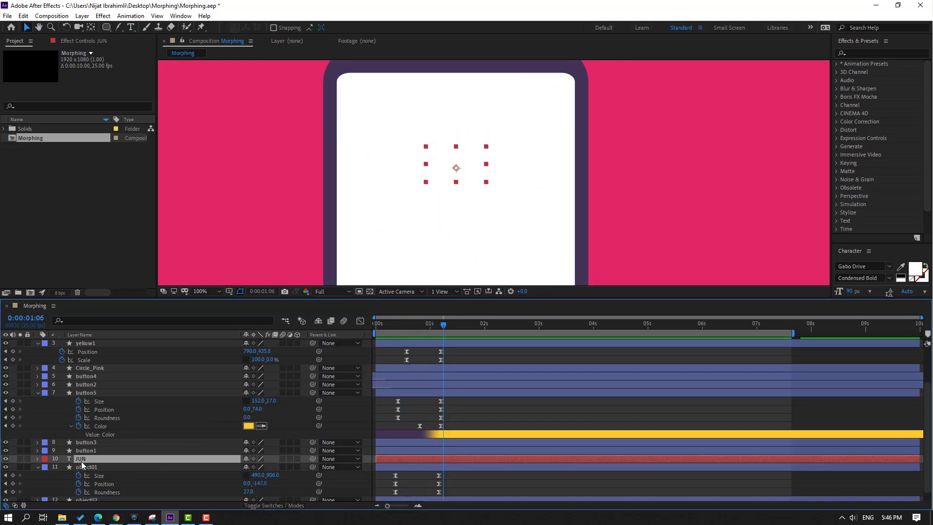
key(ctrl+d)
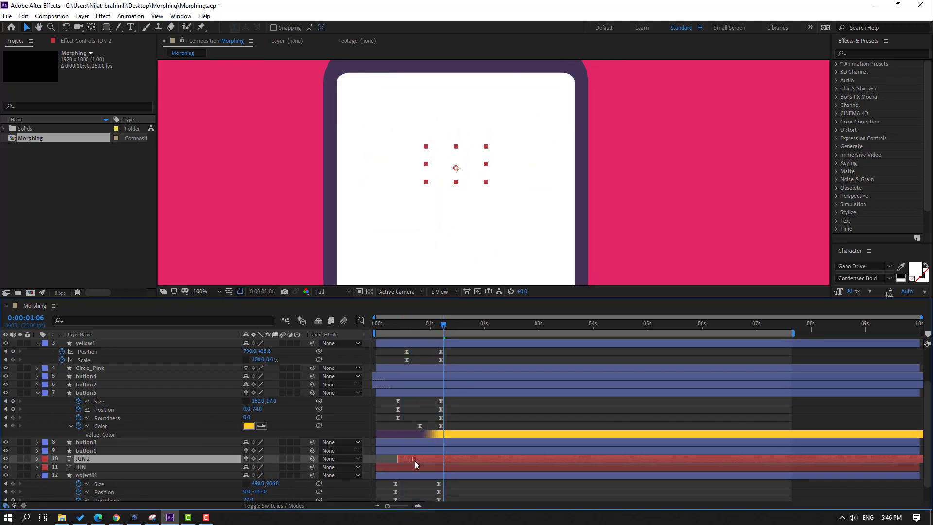
Set the duplicated text's colour to dark purple 423457, sampled from the phone body
click(916, 273)
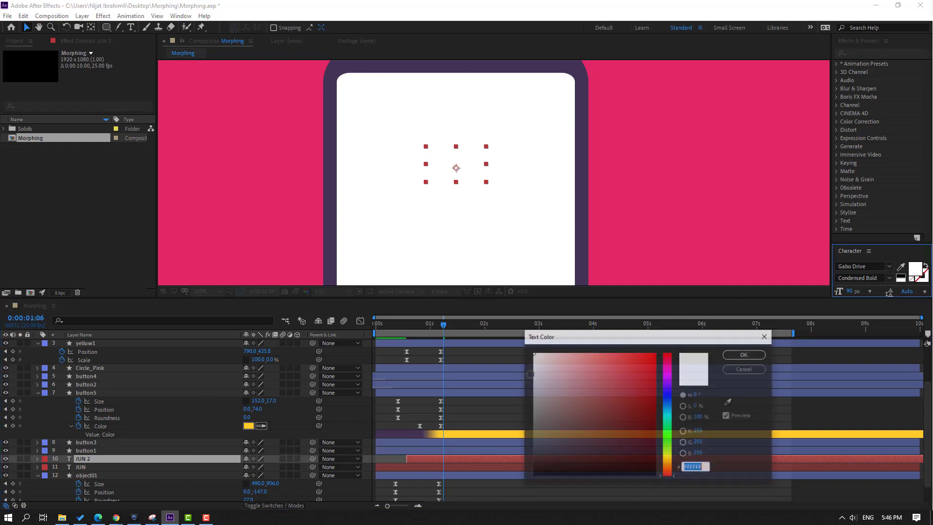
click(729, 402)
click(586, 214)
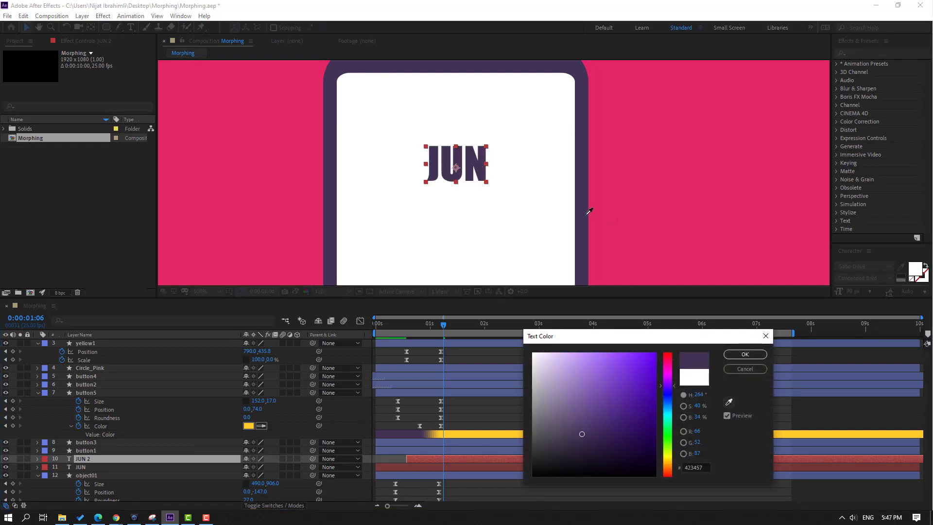
click(745, 354)
Replace the duplicated text with PLAY
double_click(455, 165)
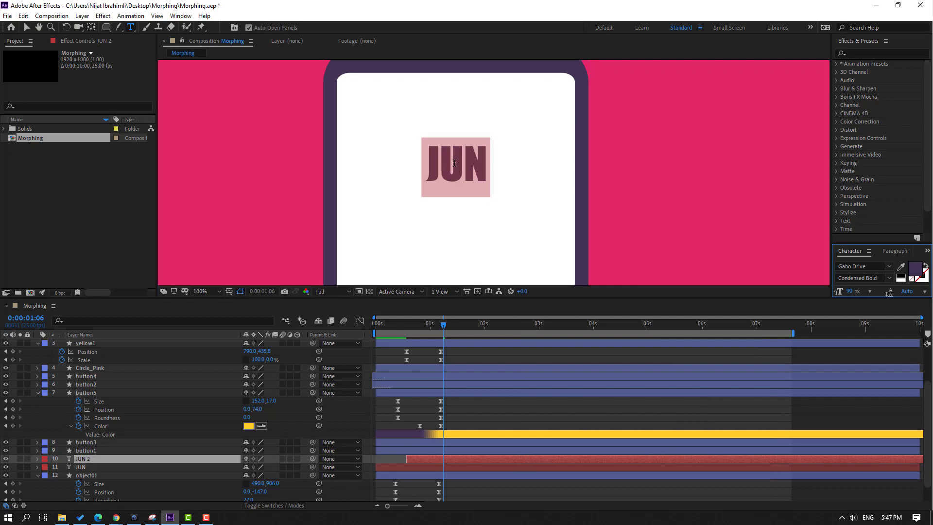
text(PLAY)
key(Escape)
key(v)
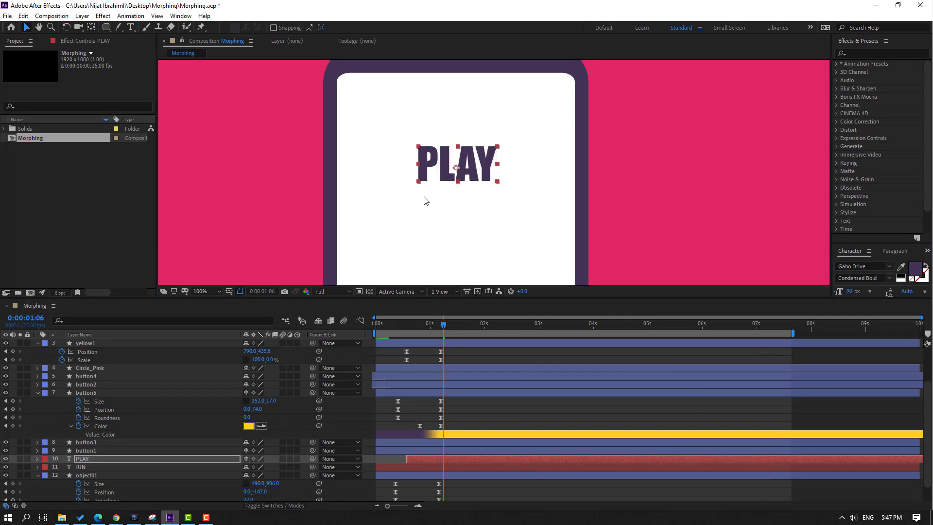
Apply Animation Composer 3's first Overshoot Pos..cale Characters text transition, Bottom variant, to the PLAY layer as an In animation
click(181, 15)
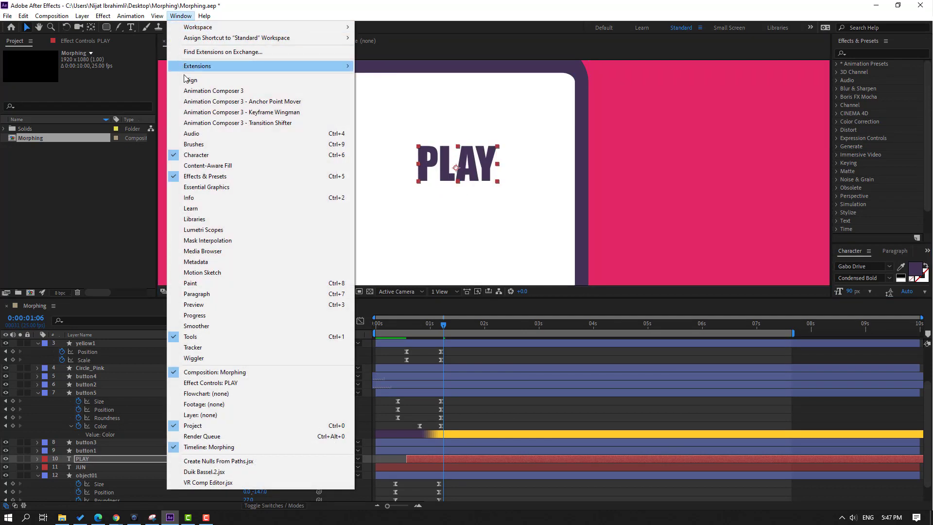
click(248, 92)
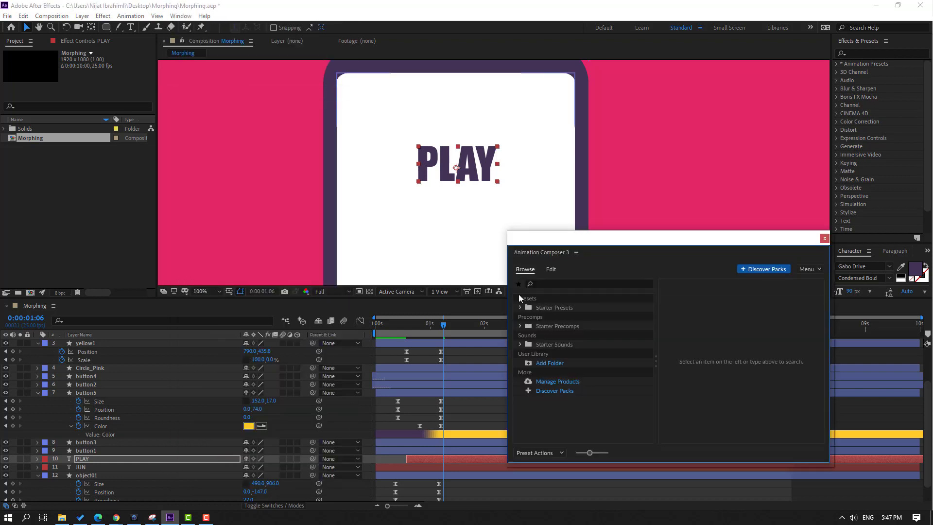
click(520, 307)
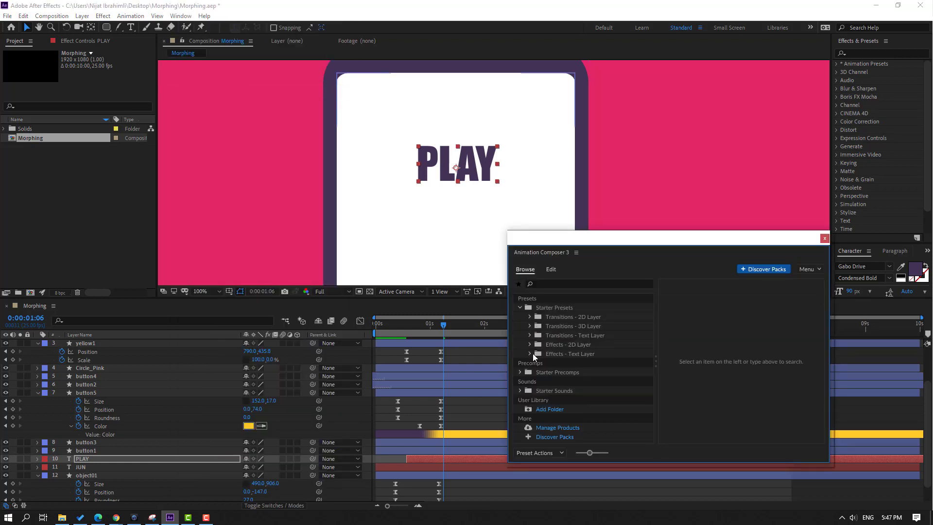
click(528, 335)
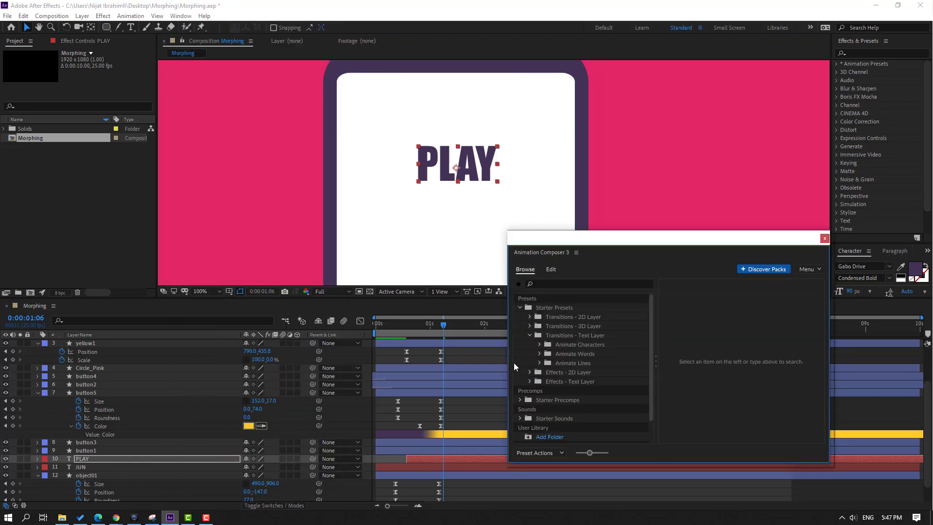
click(539, 345)
click(586, 388)
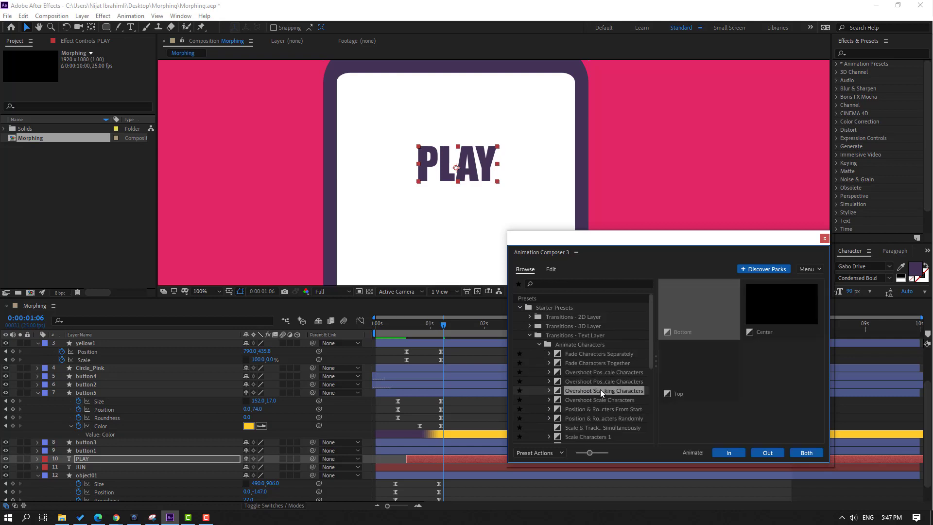
click(598, 373)
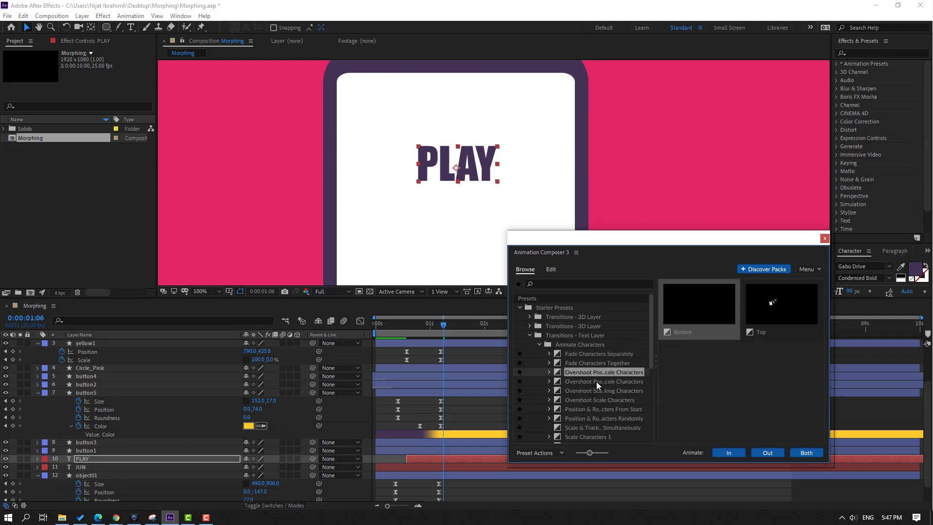
click(728, 452)
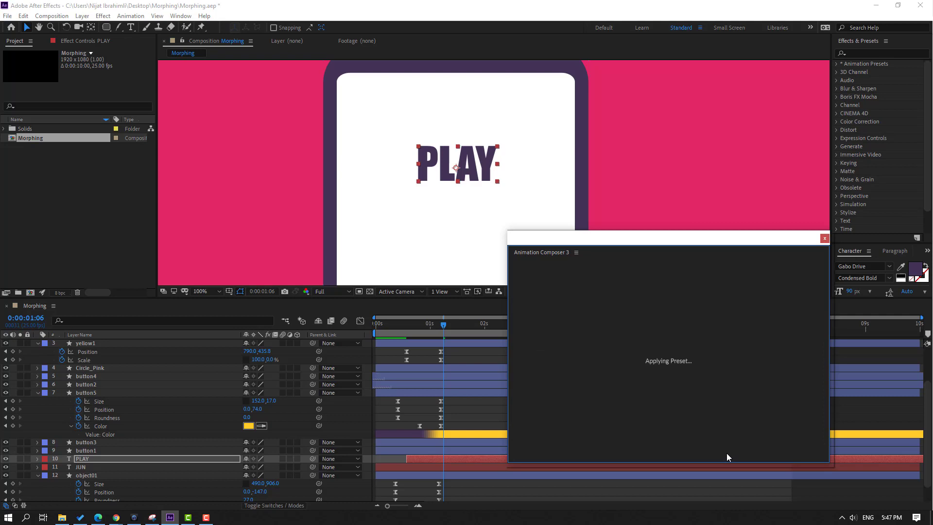
click(824, 238)
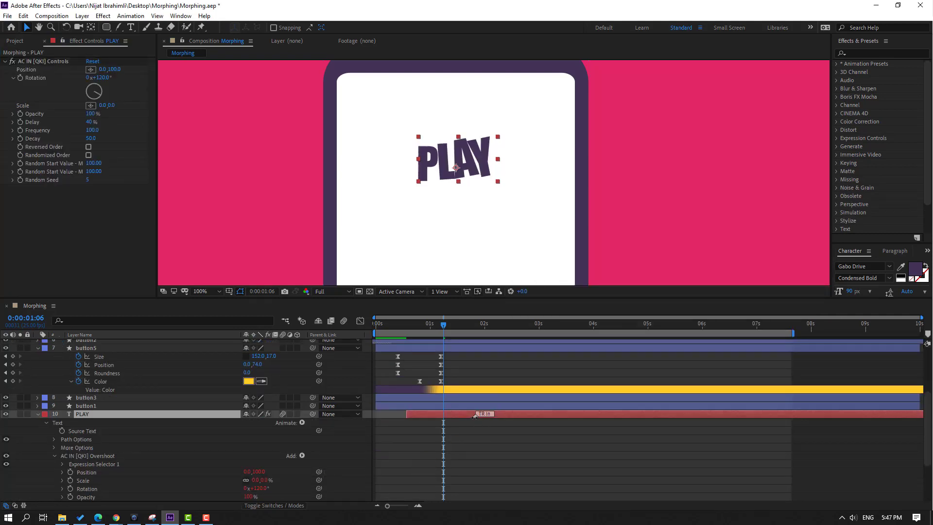
Move the PLAY layer's TR In marker to about 0:00:02:04, collapse the layer and preview the composition fitted to the viewer
drag(477, 416, 493, 416)
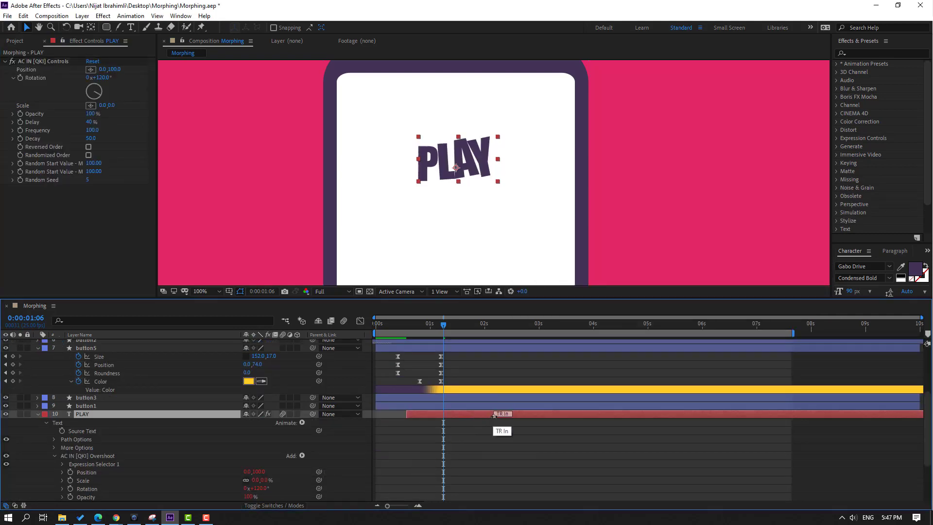
click(38, 415)
drag(395, 327, 452, 329)
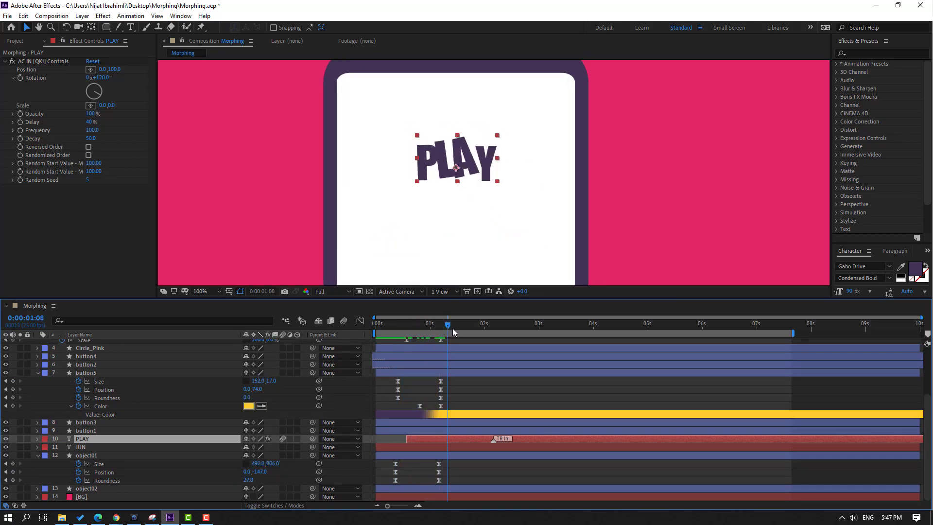
key(space)
click(210, 291)
click(214, 316)
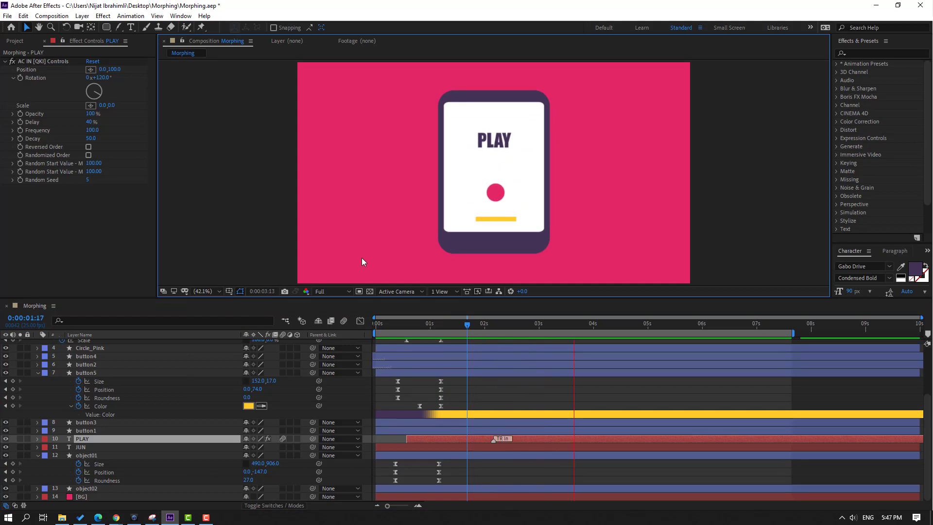
scroll(362, 257, down, 1)
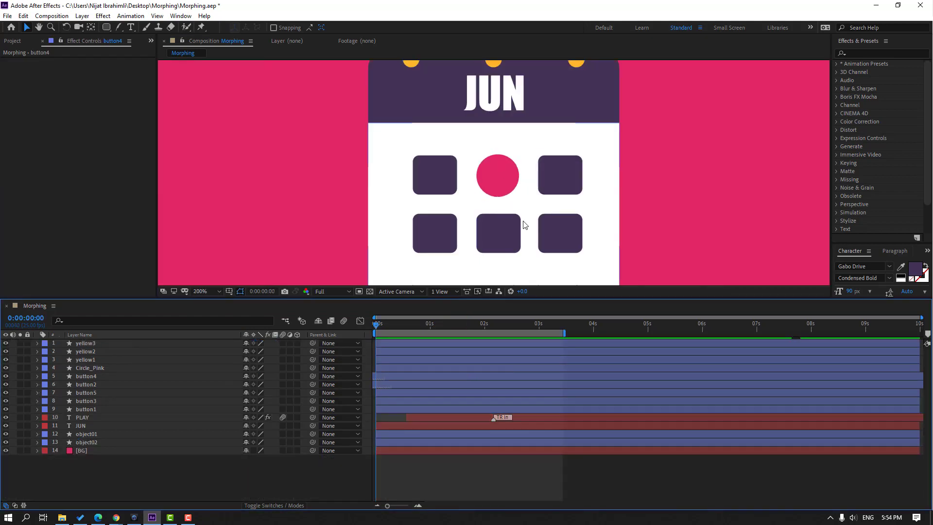
Remove the Roundness and Scale keyframes from the button4 layer
scroll(524, 225, up, 2)
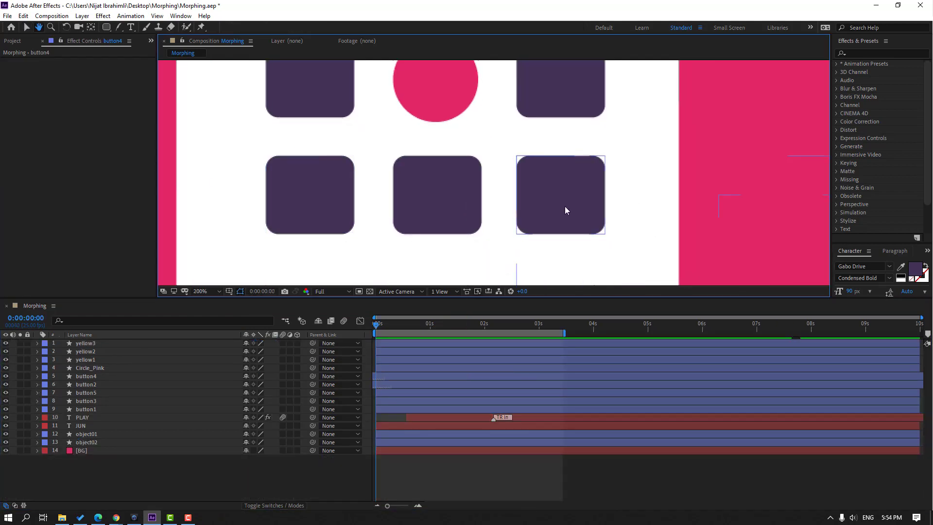
click(562, 237)
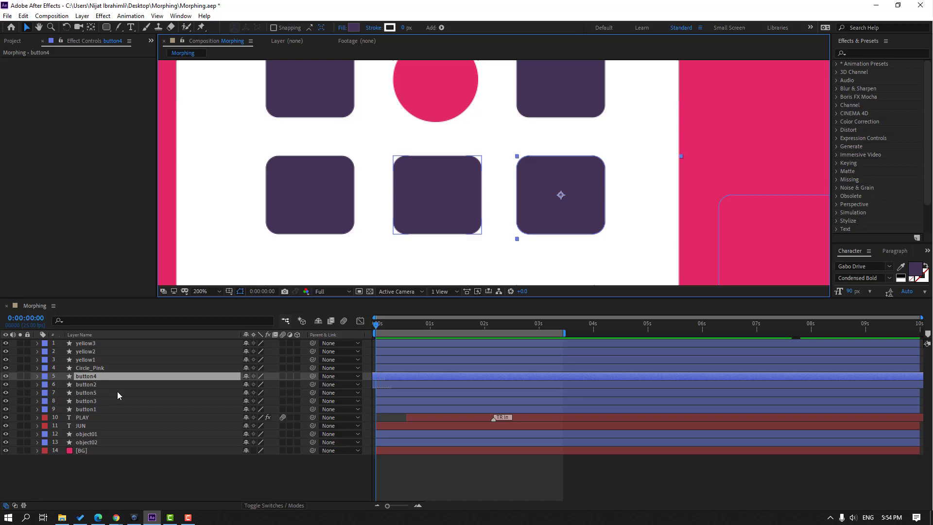
key(u)
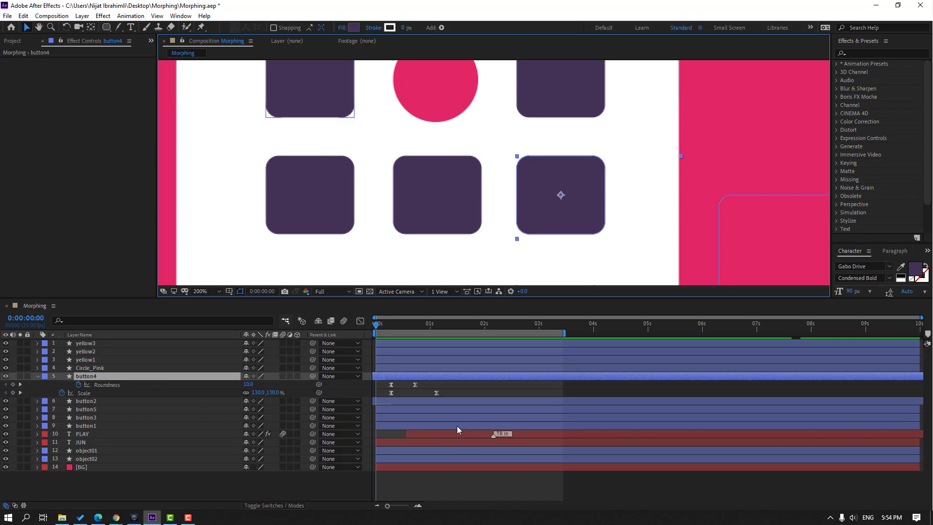
click(78, 384)
click(62, 392)
Delete the stray second rectangle from the button4 layer and expand the layer's contents
key(comma)
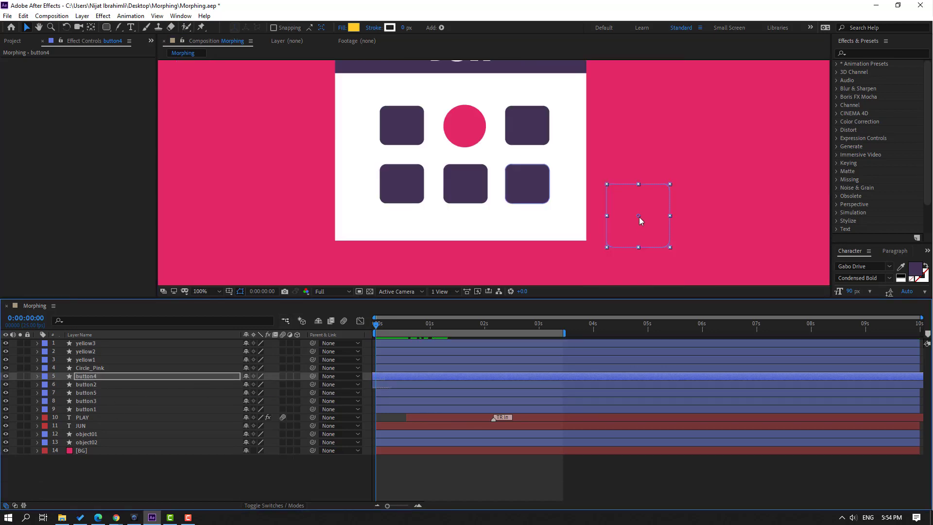
key(u)
click(606, 247)
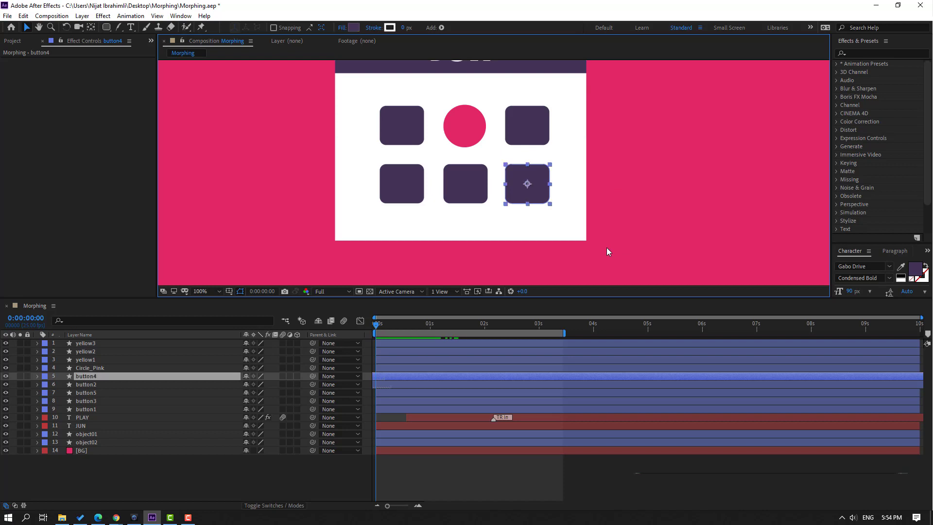
click(38, 376)
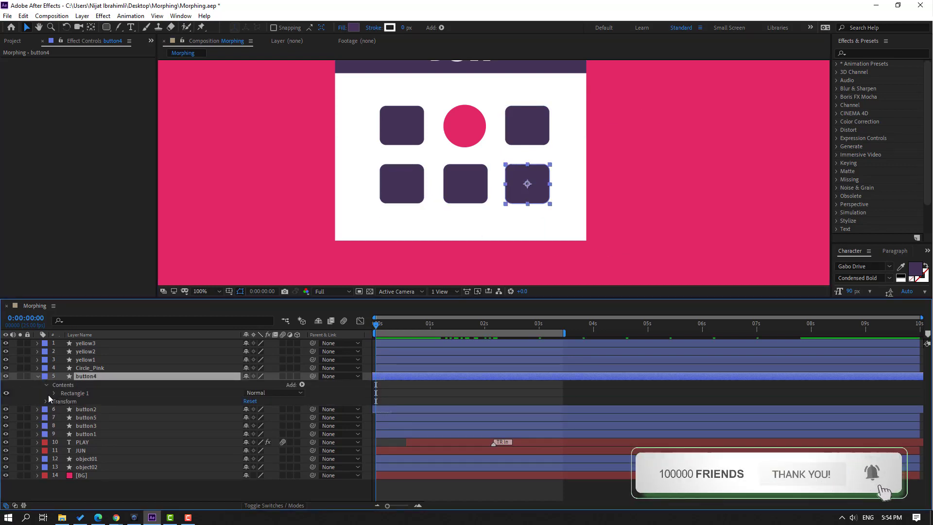
Add Size, Position, Roundness and fill Color keyframes to button4's rectangle at 0:00:00:18
click(55, 392)
click(62, 401)
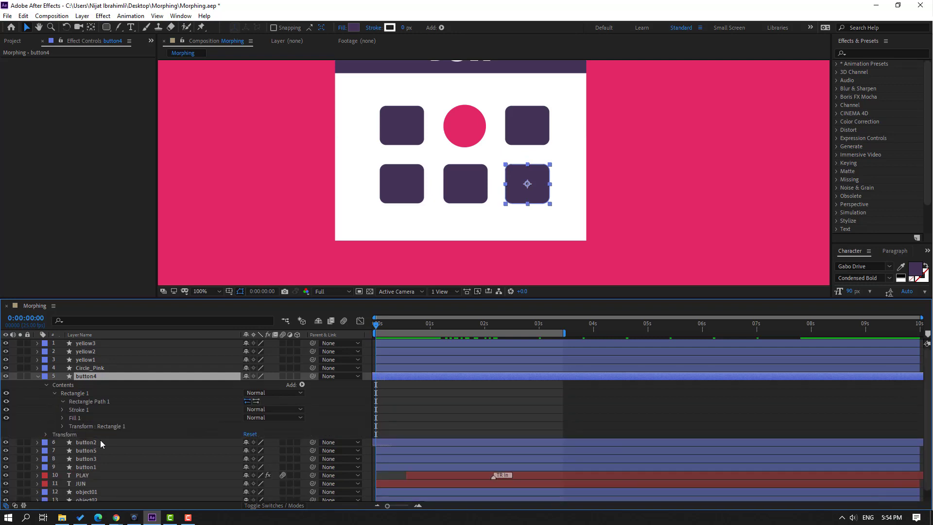
drag(385, 322, 415, 319)
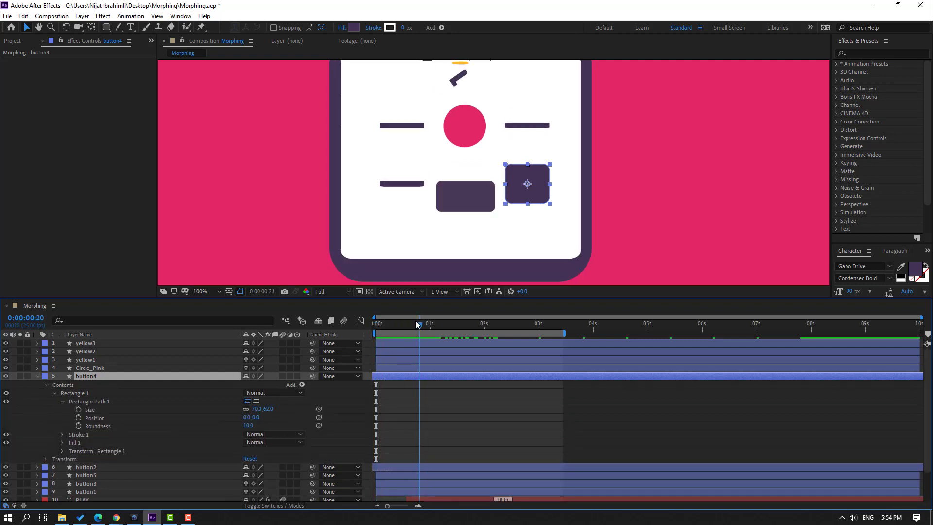
click(77, 410)
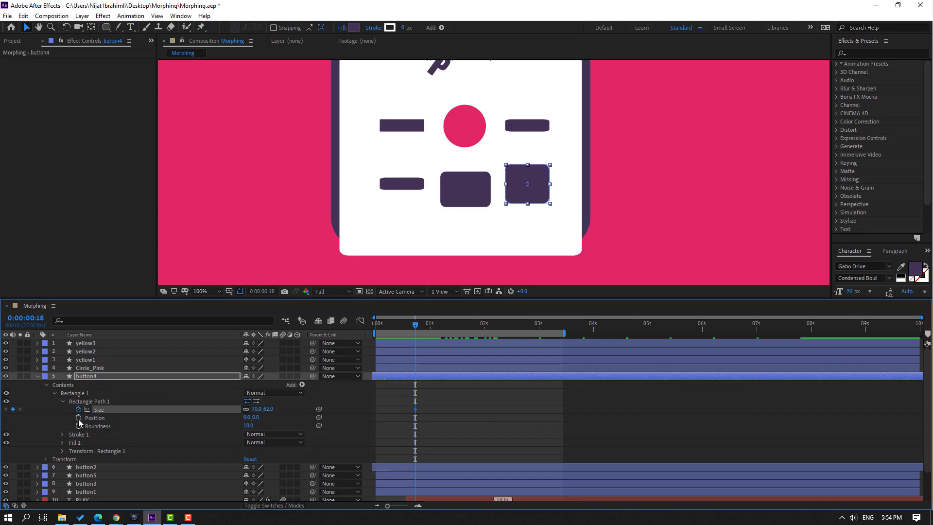
click(78, 418)
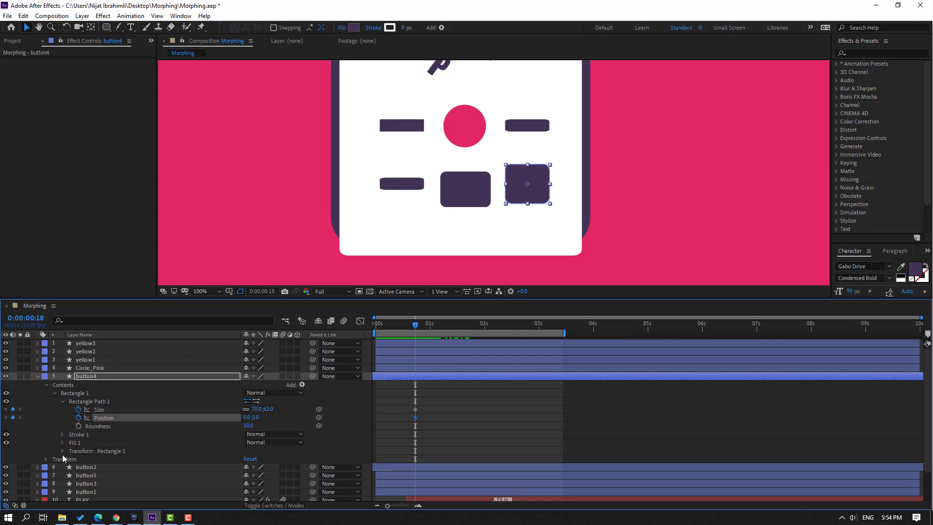
click(79, 425)
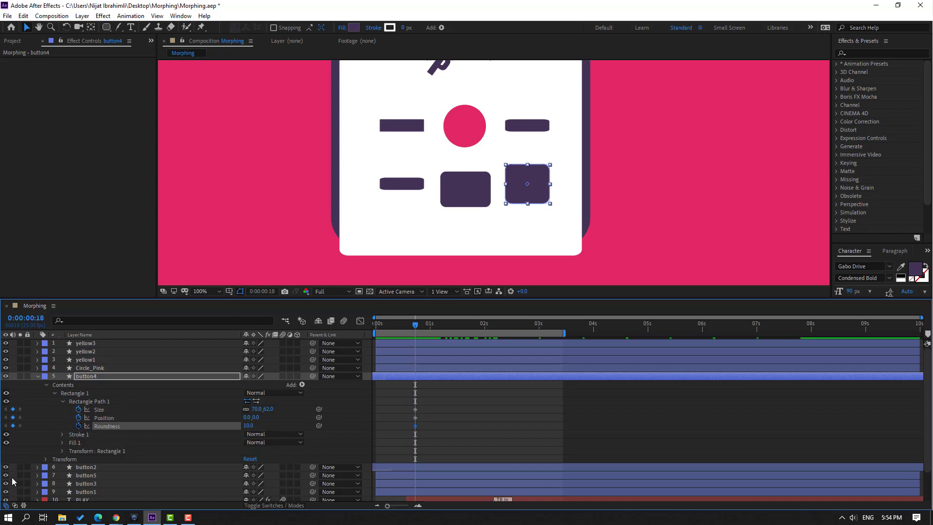
click(62, 443)
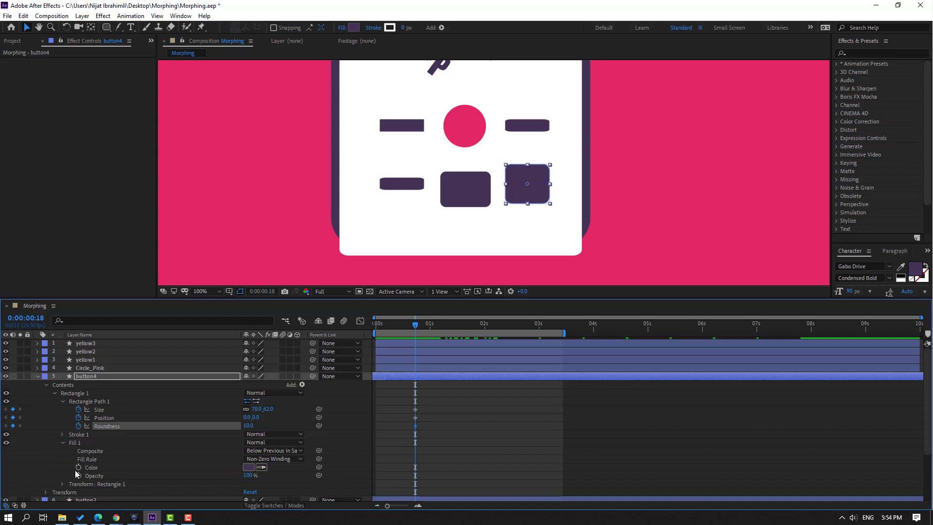
click(76, 468)
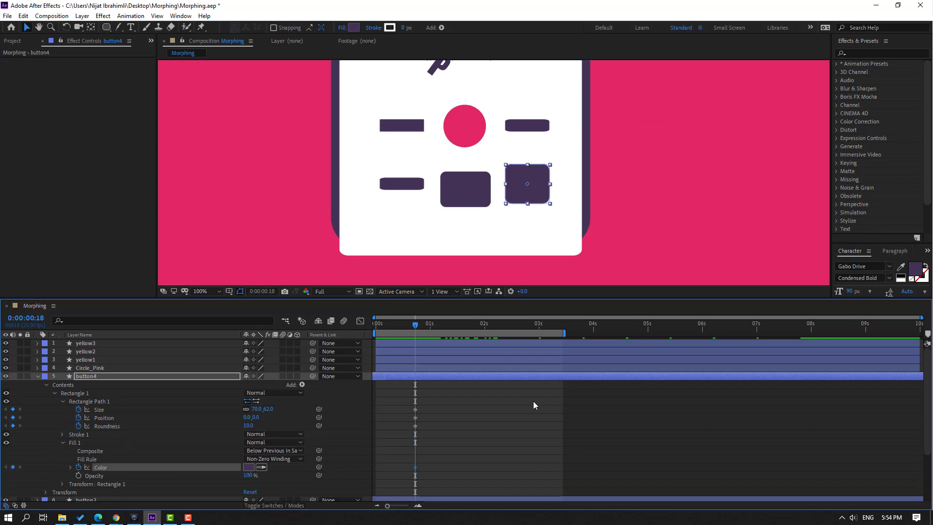
At 0:00:01:21, set button4's Roundness to 98 and, with the proportions unlinked, its Size to 63 by 62
key(u)
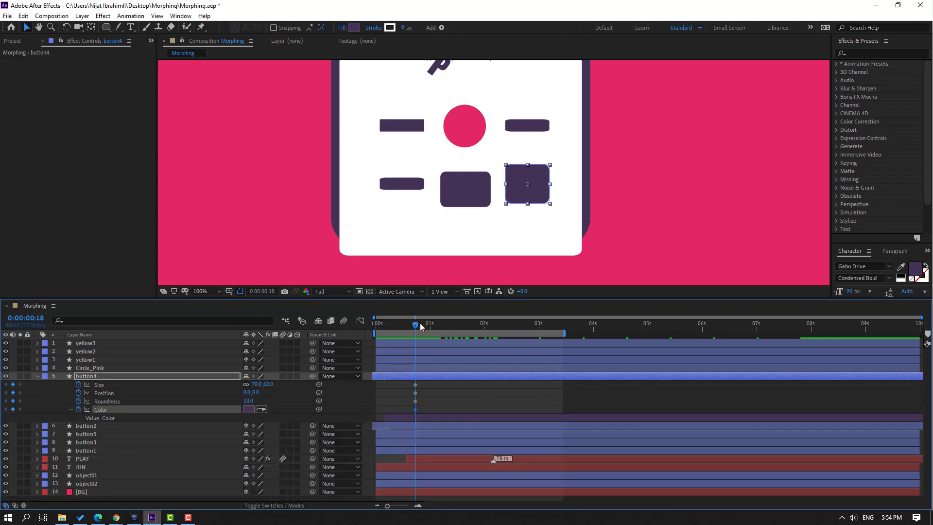
drag(419, 323, 474, 332)
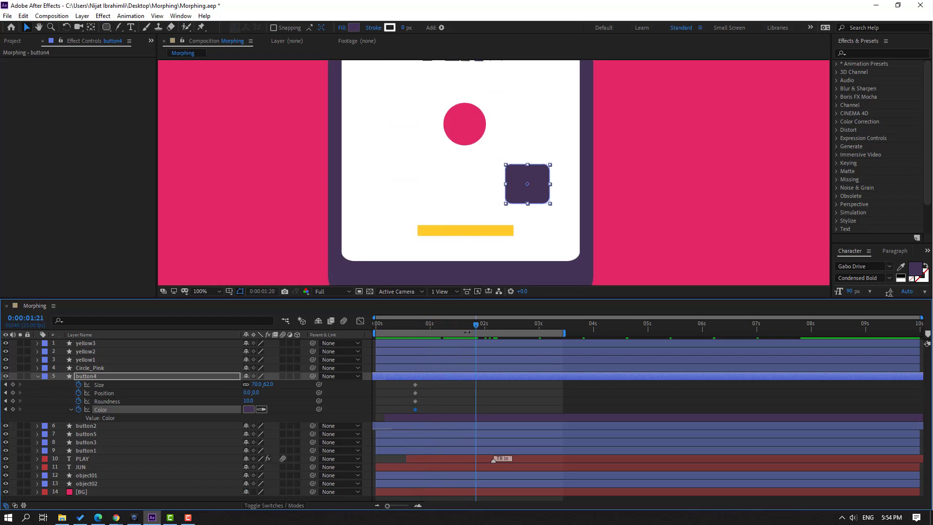
drag(436, 224, 420, 190)
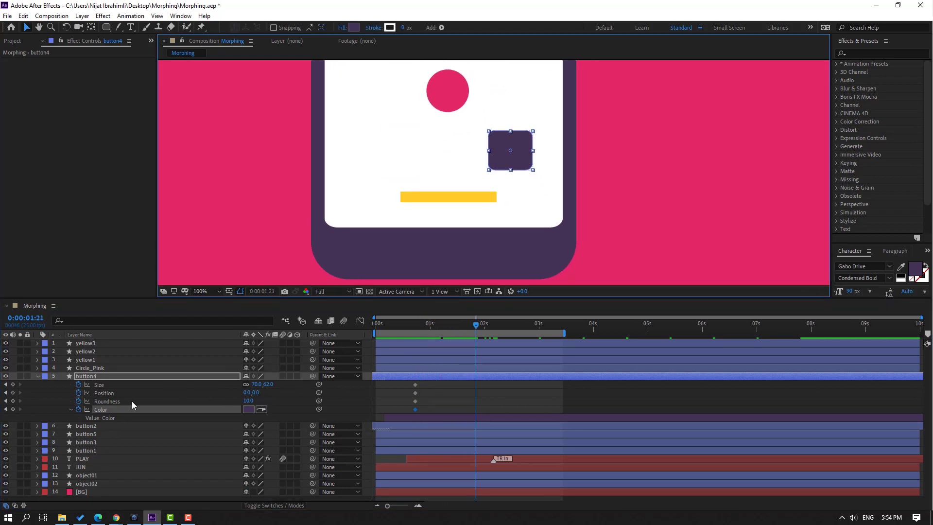
drag(248, 401, 284, 401)
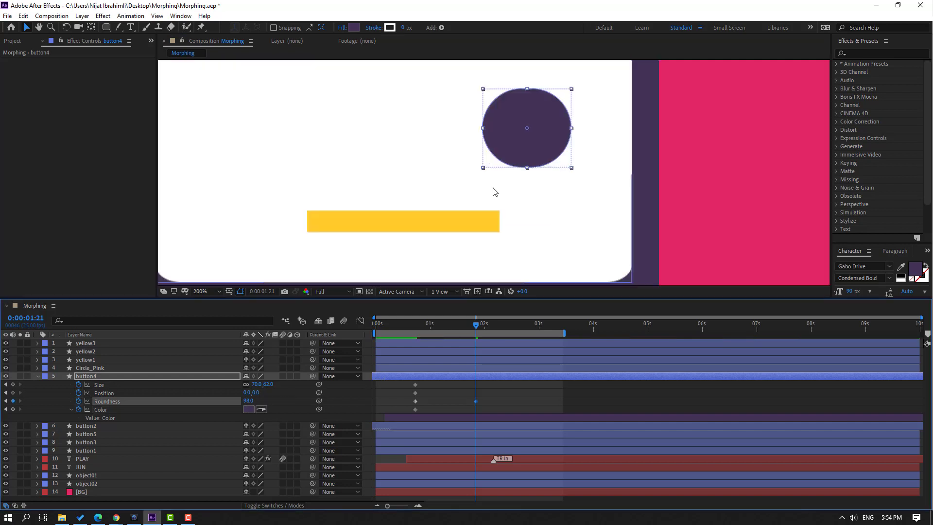
key(period)
click(247, 384)
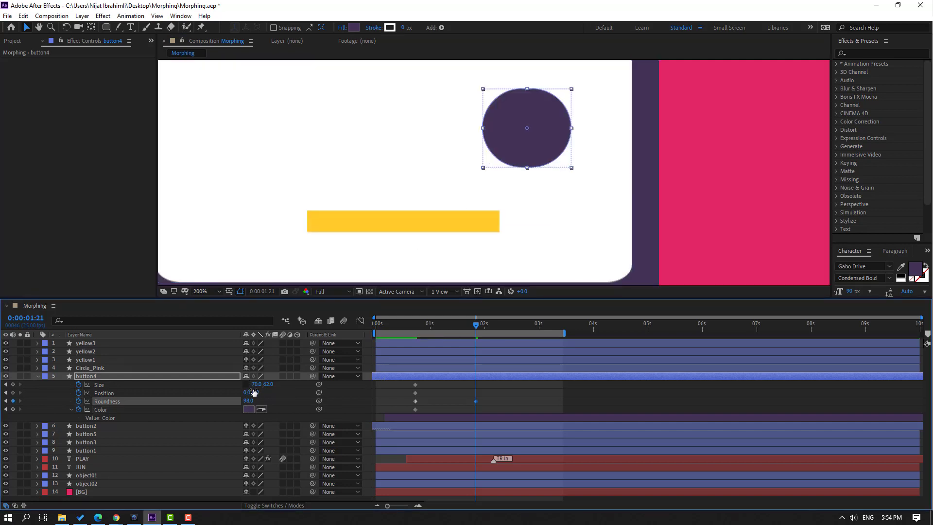
drag(258, 384, 303, 392)
Move button4 into the phone's lower bezel at Position -101, 159 and set its fill Color to white (FFFFFF)
scroll(496, 211, down, 1)
drag(457, 254, 459, 205)
drag(252, 393, 197, 393)
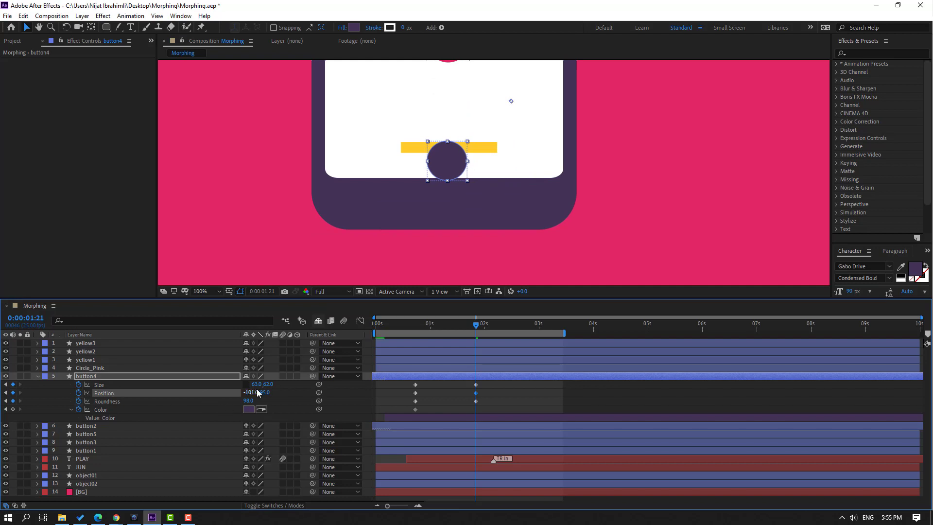
drag(265, 393, 295, 392)
click(249, 410)
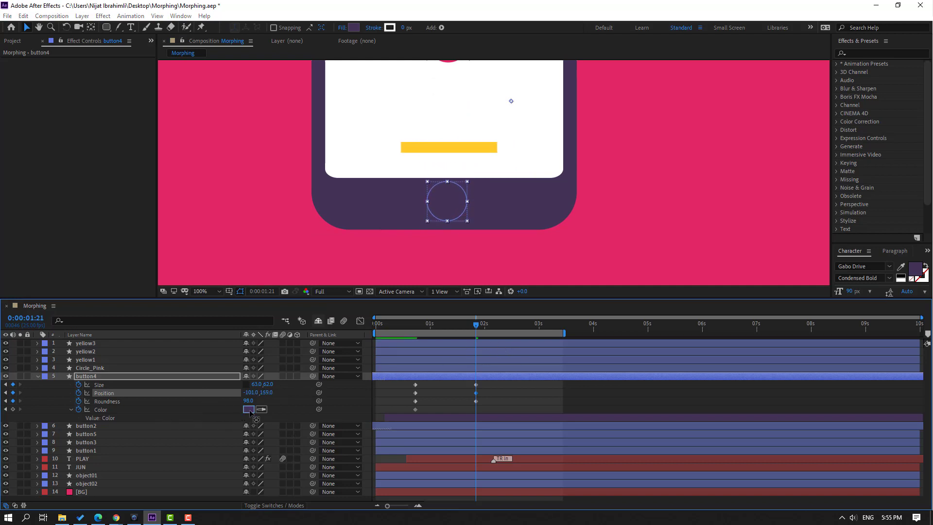
drag(589, 390, 506, 340)
click(745, 354)
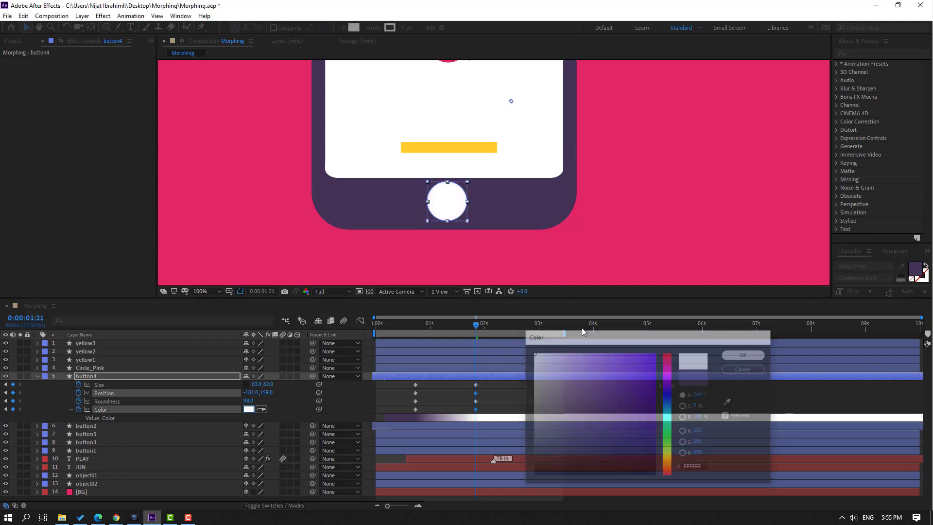
Scrub through button4's animation and refine its end keyframes to Size 49 by 47 and Position -103, 169
click(410, 324)
drag(416, 325, 476, 332)
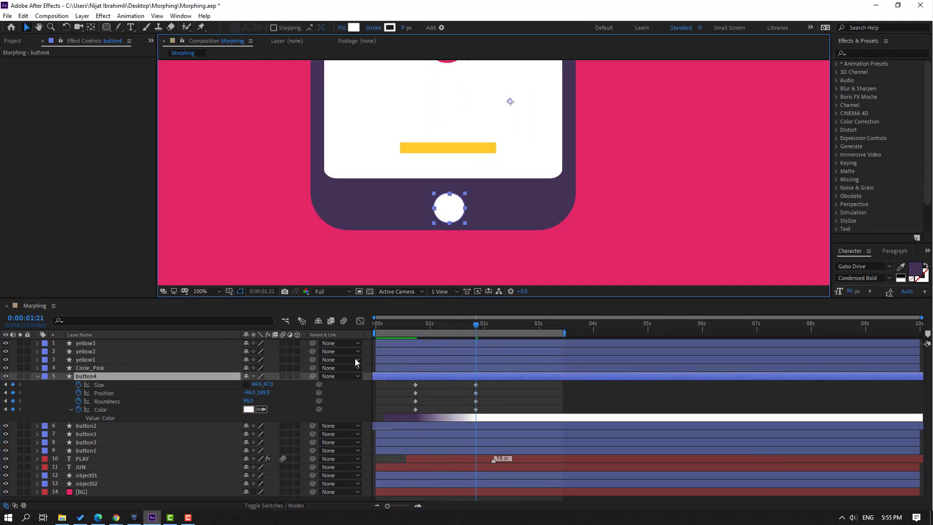
drag(252, 396, 246, 396)
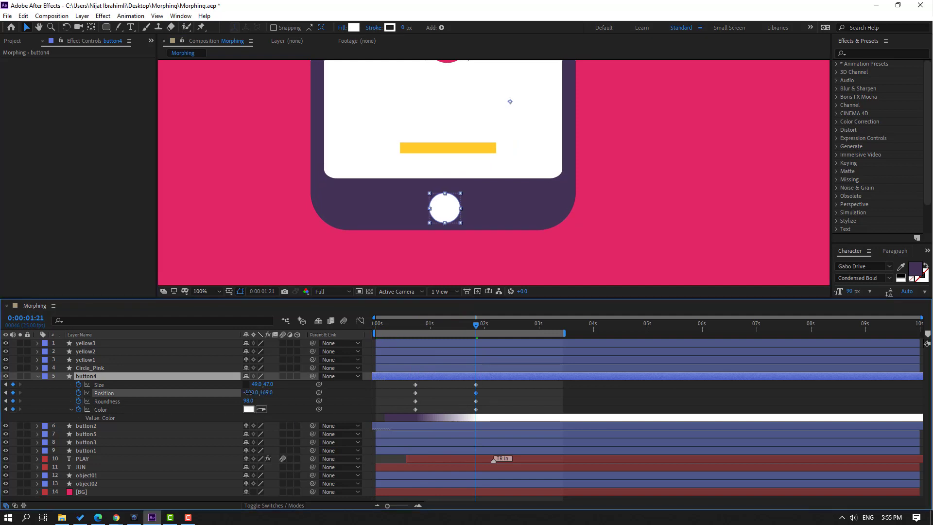
Apply Easy Ease to all of button4's keyframes and move its Color keyframes inward to about 0:00:00:24 and 0:00:01:10
drag(493, 382, 411, 412)
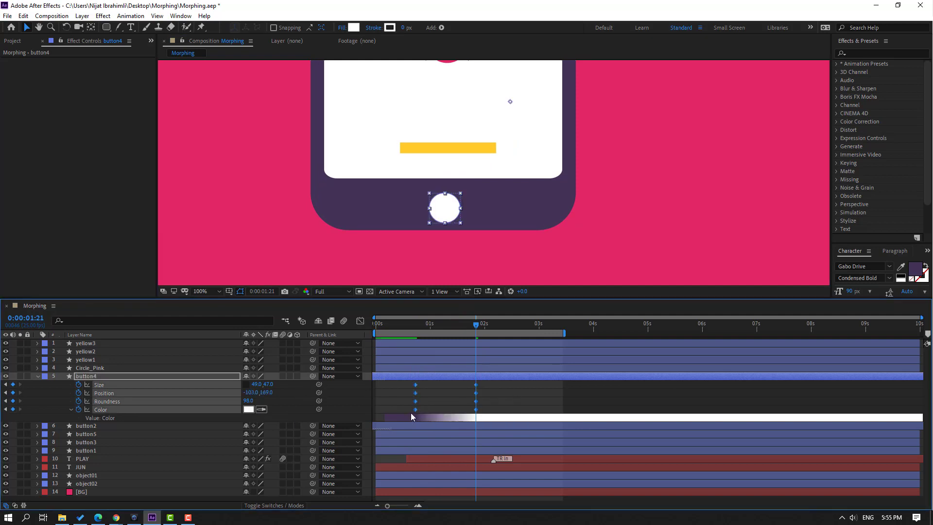
right_click(413, 410)
mouse_move(440, 410)
click(549, 432)
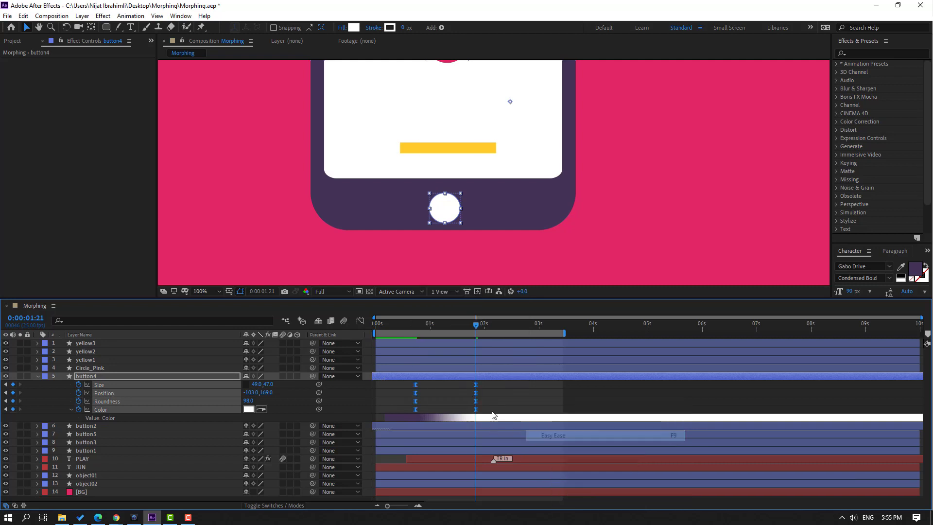
drag(415, 410, 451, 416)
key(space)
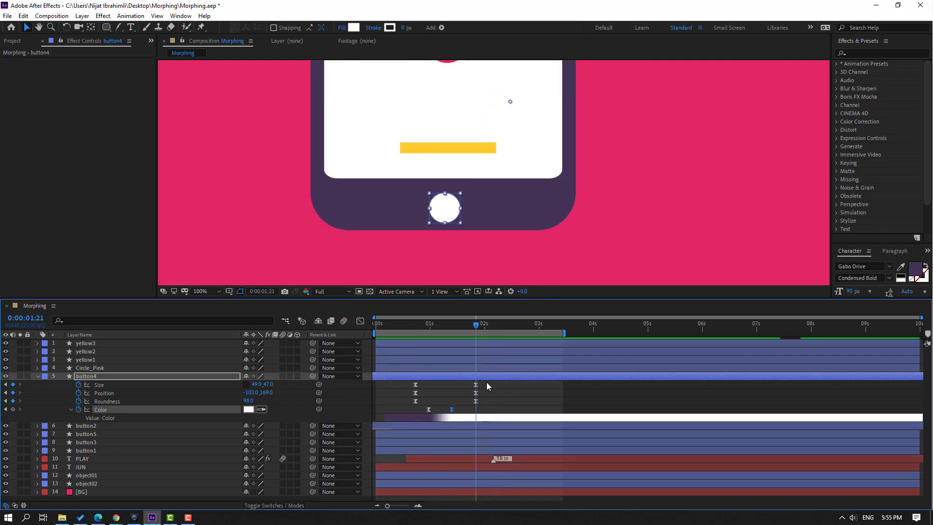
Reshape the speed curves of button4's Size, Position and Roundness for a fast start and long slow-down, and preview the result
drag(486, 382, 414, 409)
click(360, 321)
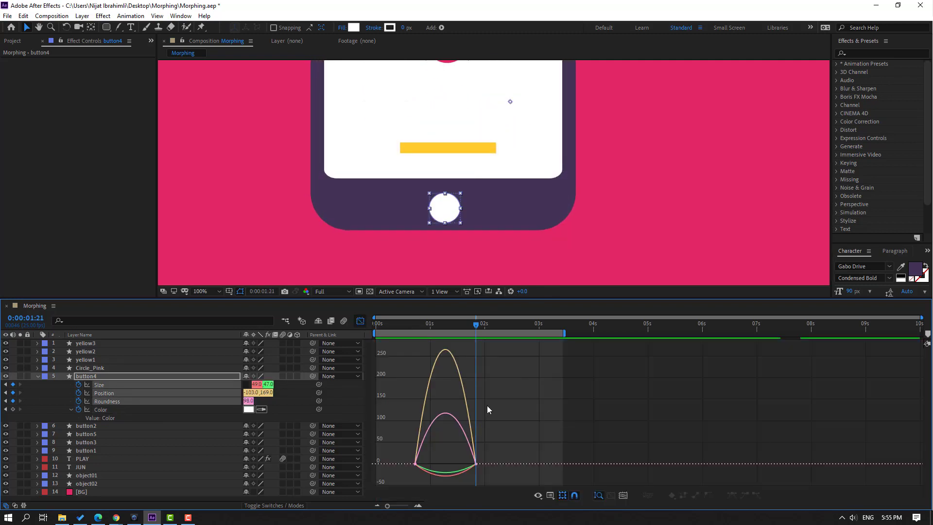
key(=)
drag(512, 438, 602, 457)
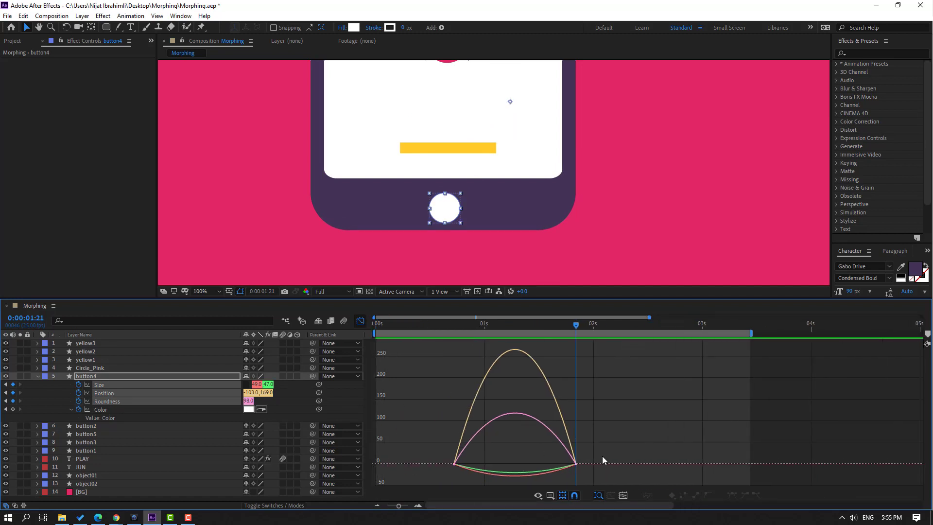
mouse_move(532, 483)
mouse_down()
mouse_move(544, 464)
mouse_move(527, 465)
mouse_up()
key(space)
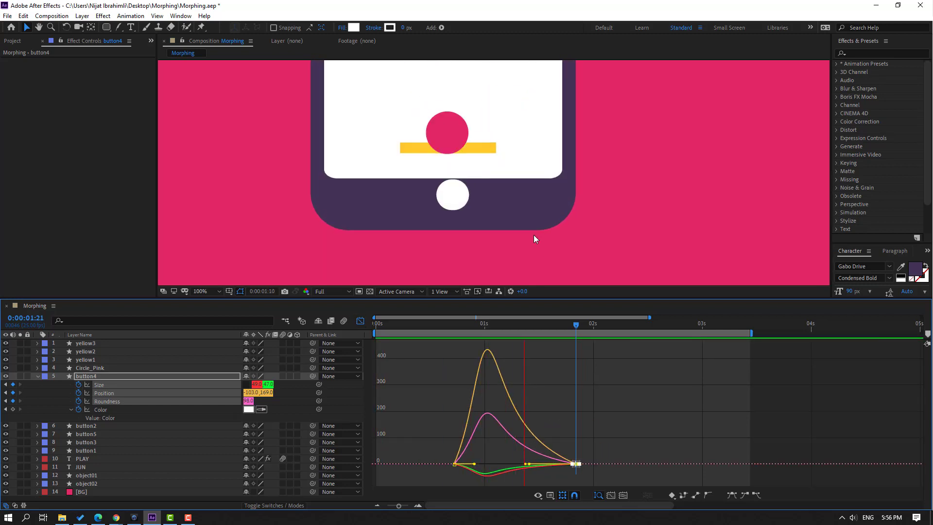
key(space)
click(360, 322)
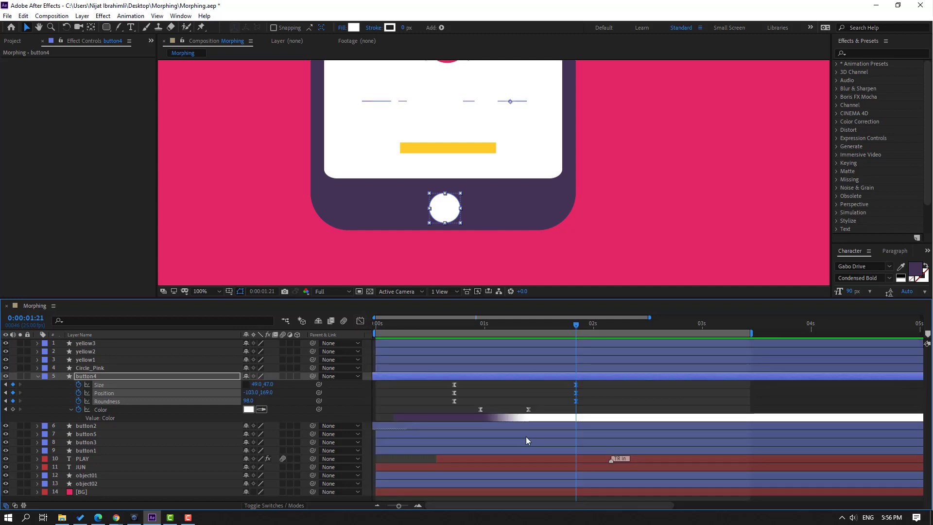
Shift all of button4's keyframes earlier so they start at about 0:00:00:13, preview the composition and collapse the layer
drag(583, 382, 433, 389)
scroll(503, 198, down, 3)
key(space)
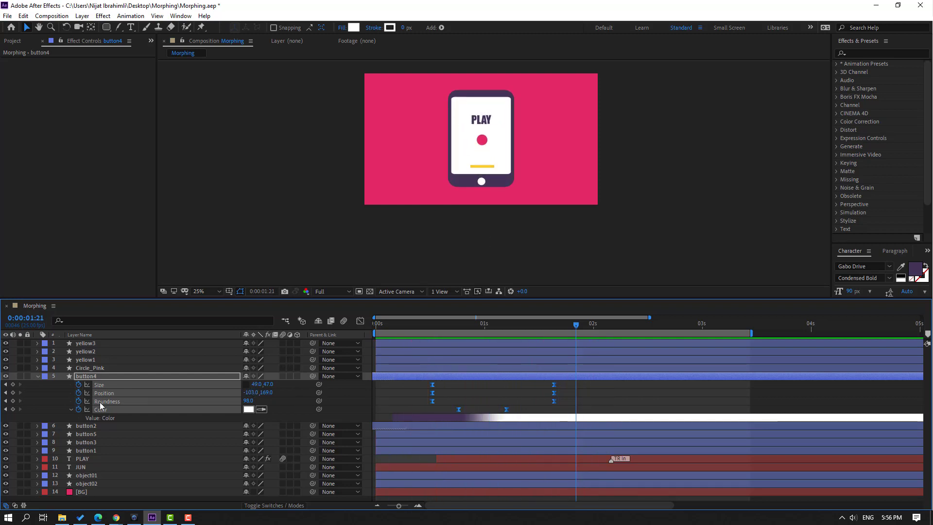
click(38, 376)
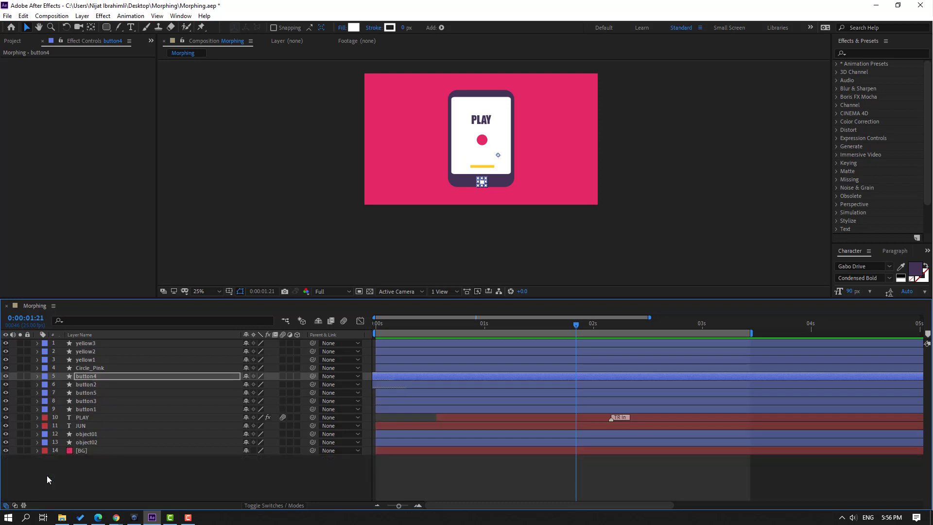
click(118, 478)
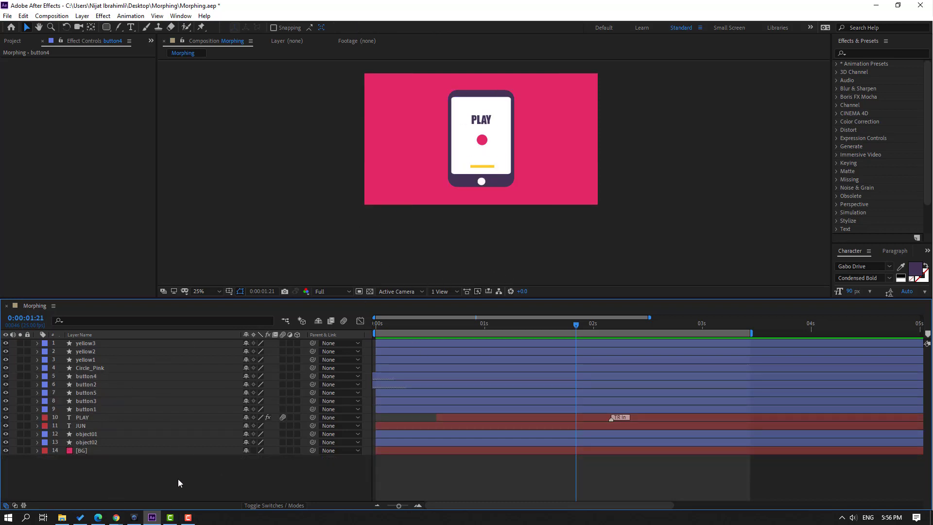
Create a null object in the composition and center its anchor point
right_click(144, 470)
mouse_move(223, 368)
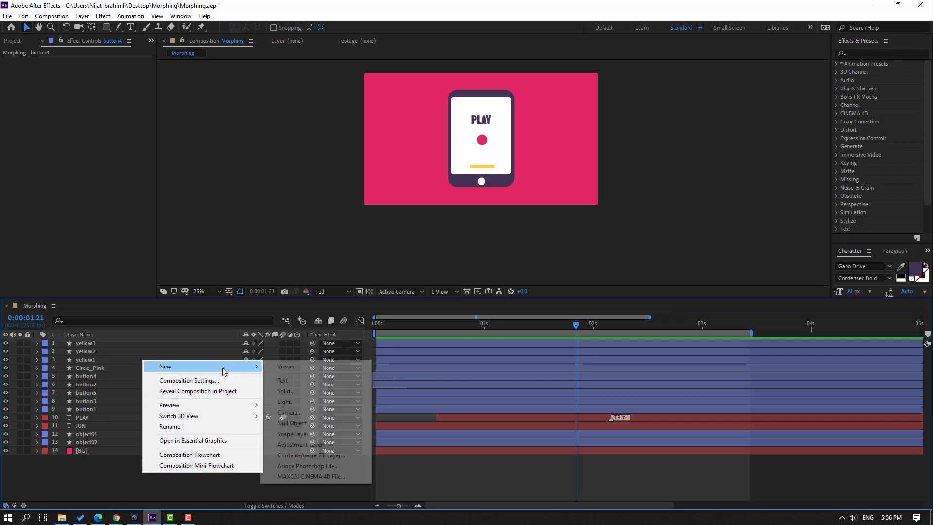
click(292, 423)
scroll(500, 146, up, 4)
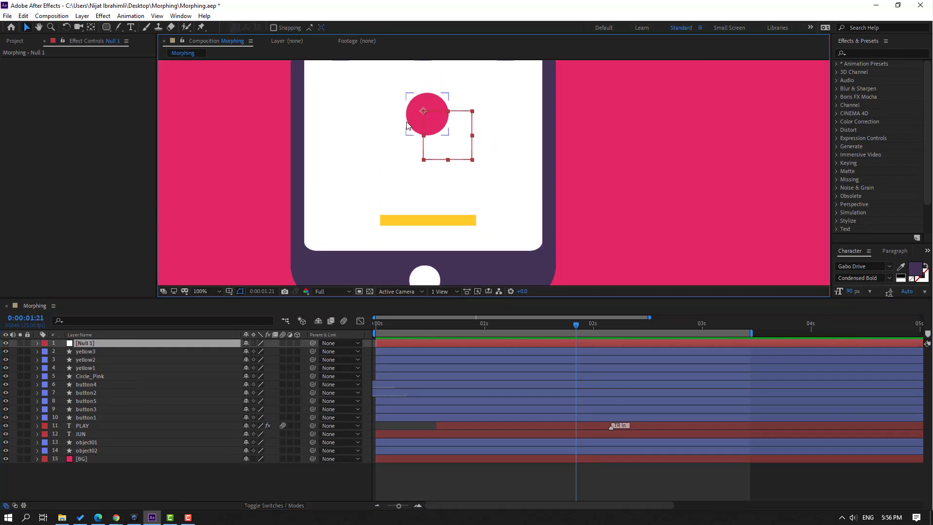
double_click(93, 30)
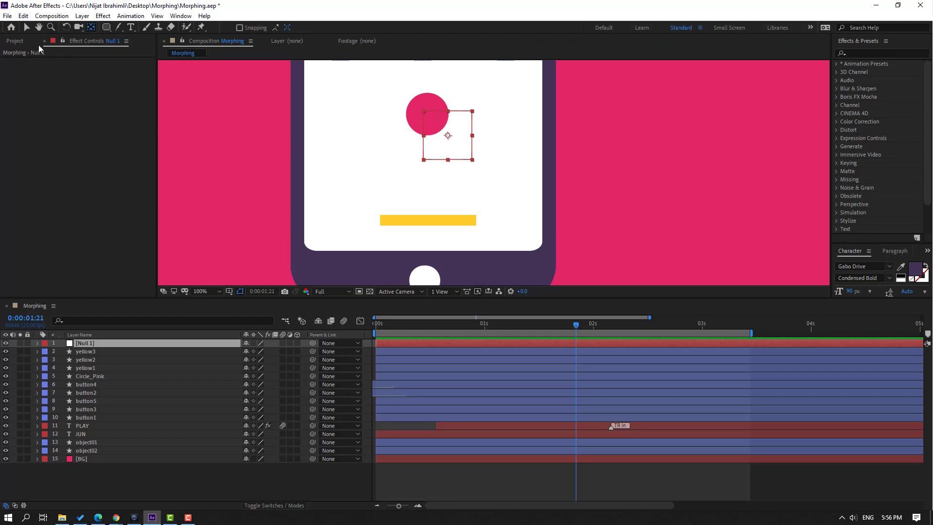
click(25, 24)
Shift all keyframes of the layers from yellow3 through object02 later so they start at about 0:00:02:03, and collapse the layers
key(comma)
key(comma)
key(comma)
key(comma)
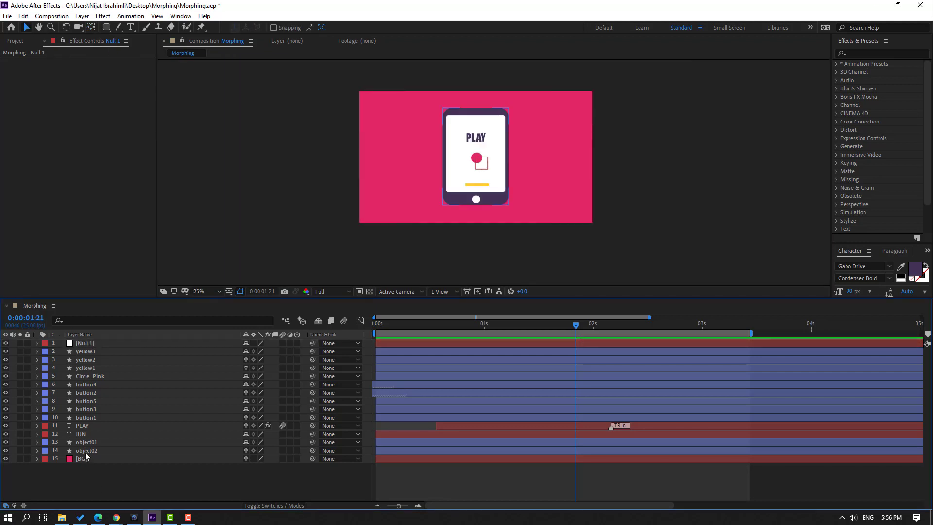
click(86, 451)
shift+click(88, 353)
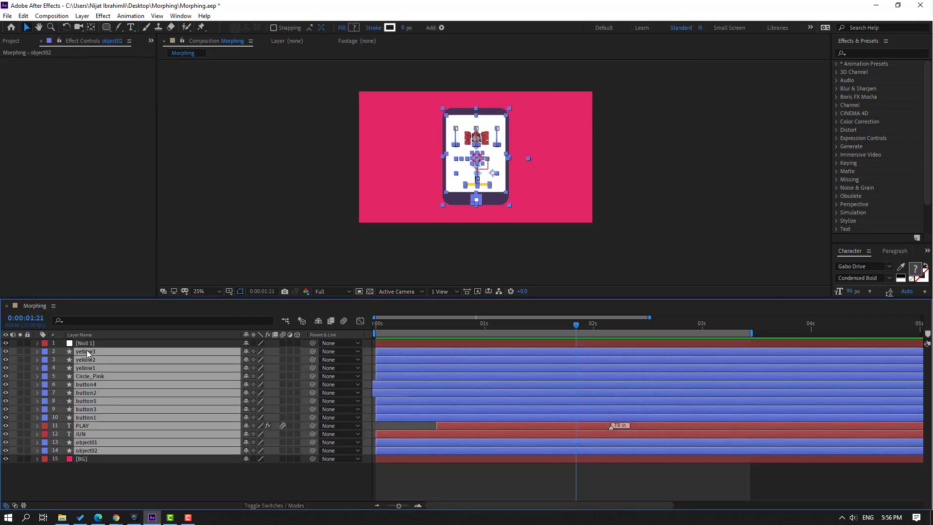
key(u)
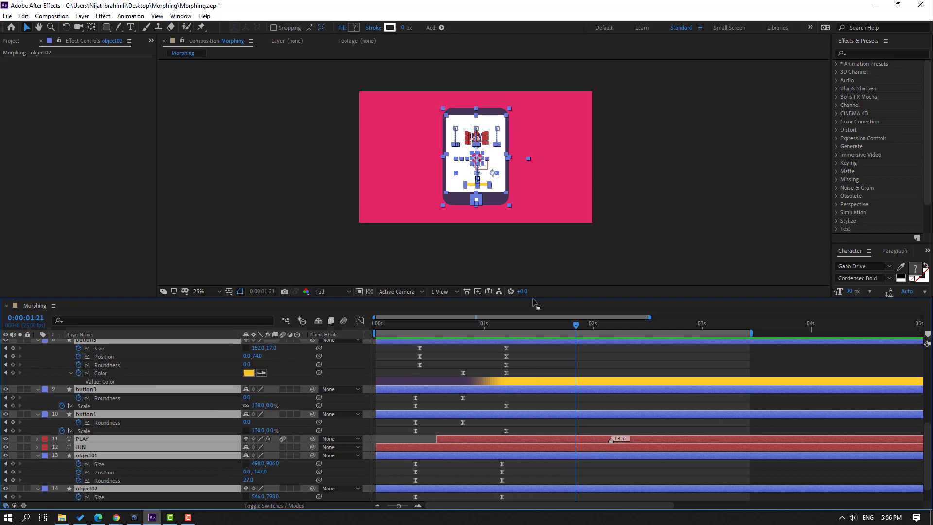
drag(533, 299, 544, 158)
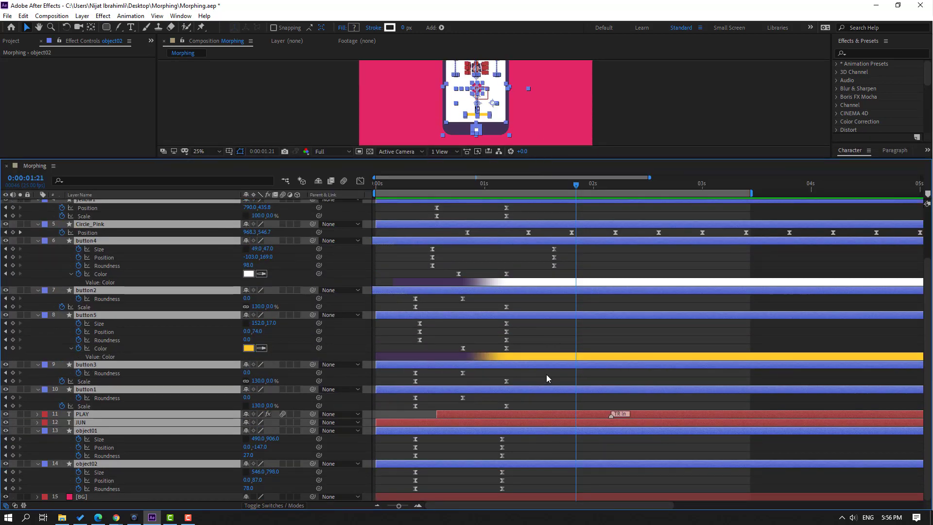
key(minus)
scroll(654, 314, up, 1)
drag(891, 205, 427, 462)
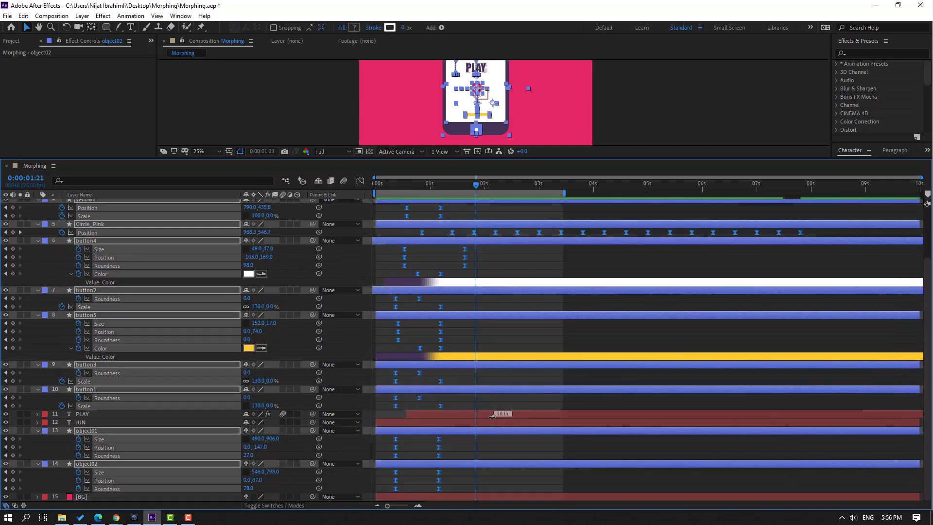
scroll(492, 416, up, 3)
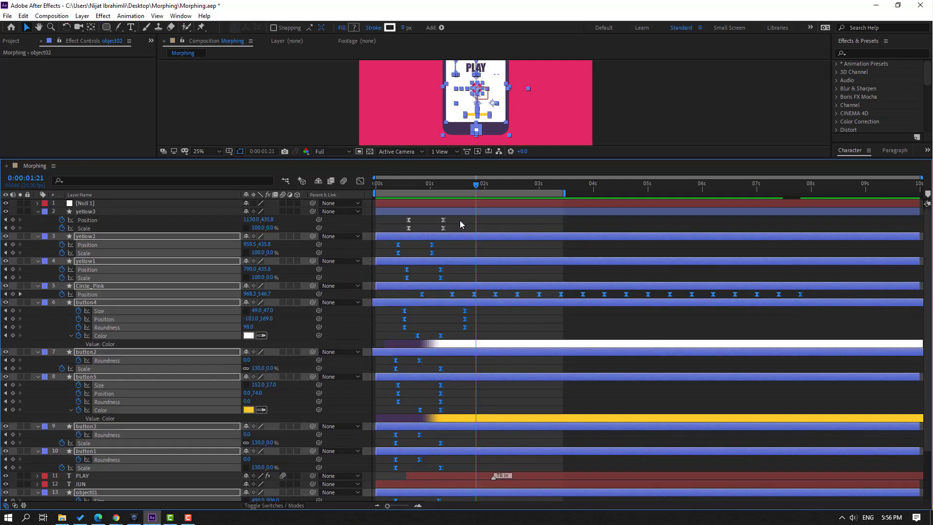
drag(460, 216, 501, 245)
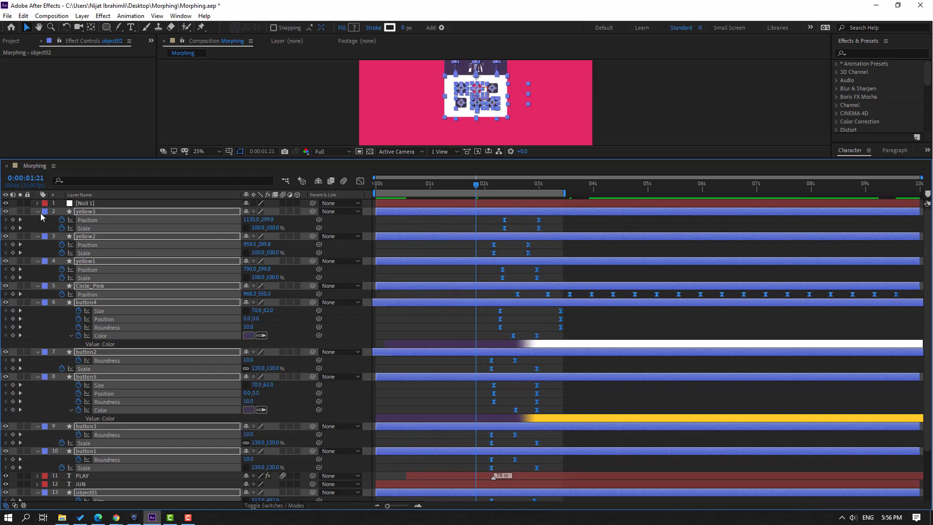
key(u)
click(506, 348)
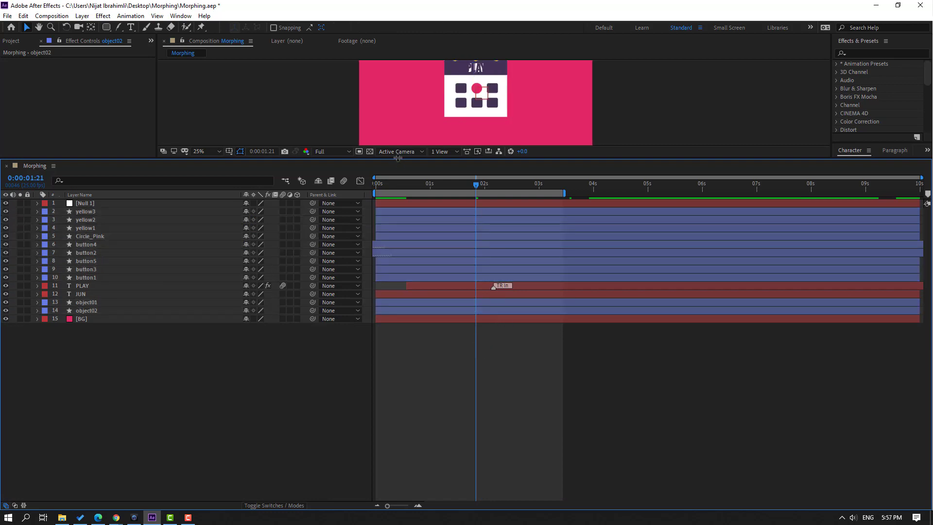
Parent every layer from yellow3 through object02 to Null 1, leaving out the background
drag(398, 157, 377, 248)
drag(370, 159, 339, 278)
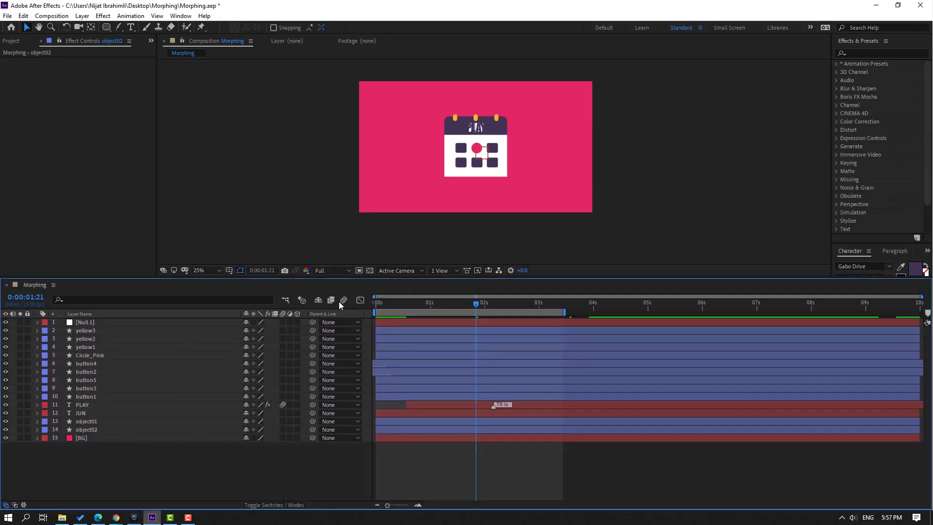
click(78, 430)
shift+click(86, 331)
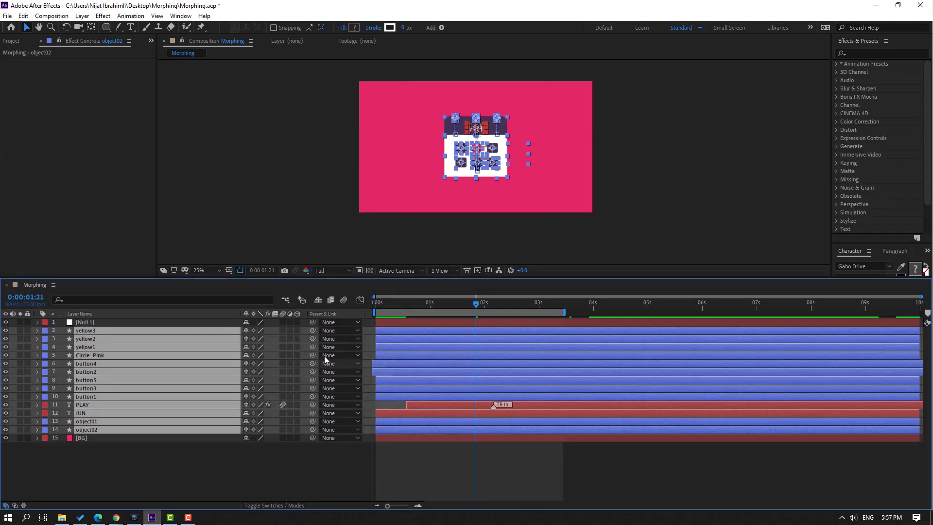
drag(312, 332, 91, 323)
scroll(432, 142, up, 2)
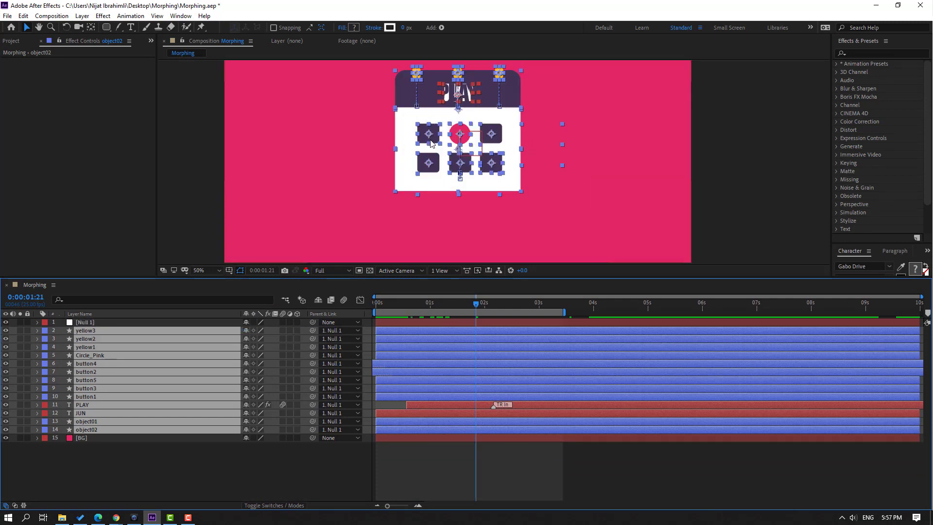
Add a Position keyframe to Null 1 at 0:00:00:00 and set its Y to 1408, below the frame
click(86, 322)
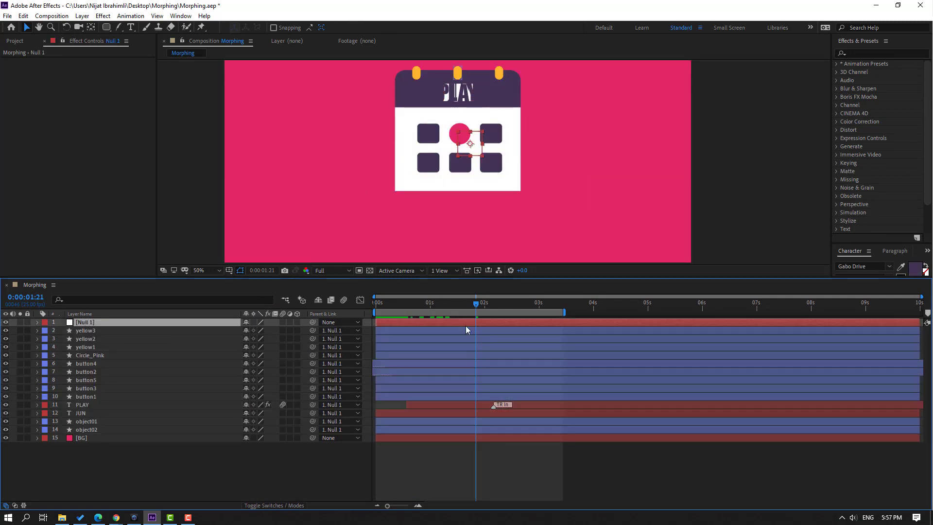
drag(439, 301, 375, 302)
key(comma)
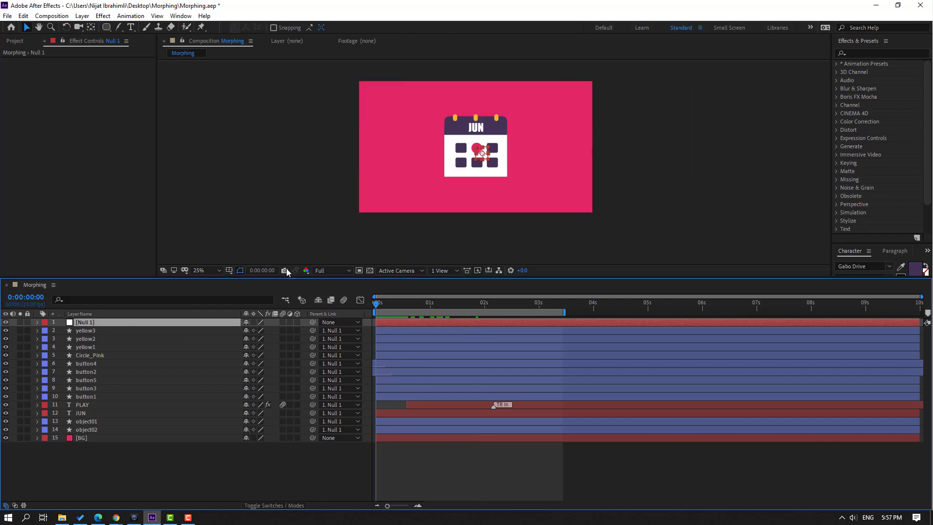
key(p)
click(62, 331)
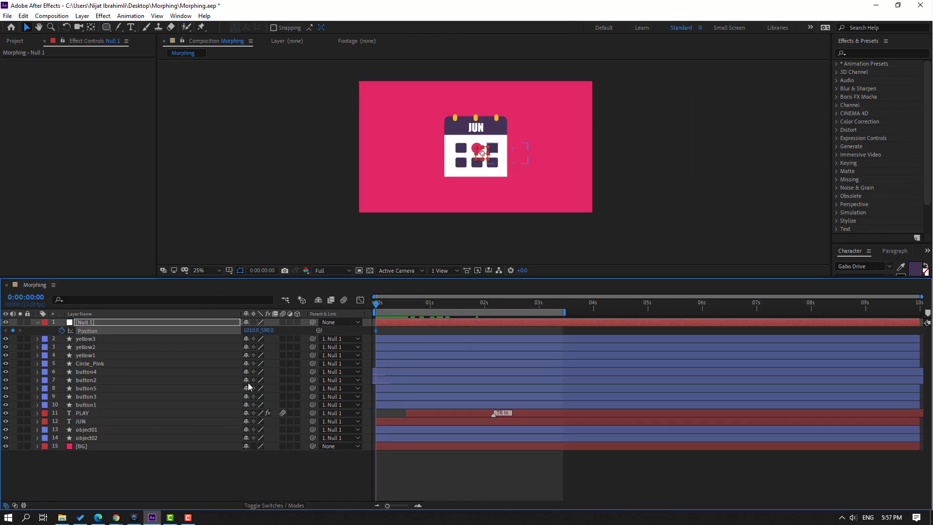
drag(267, 330, 668, 328)
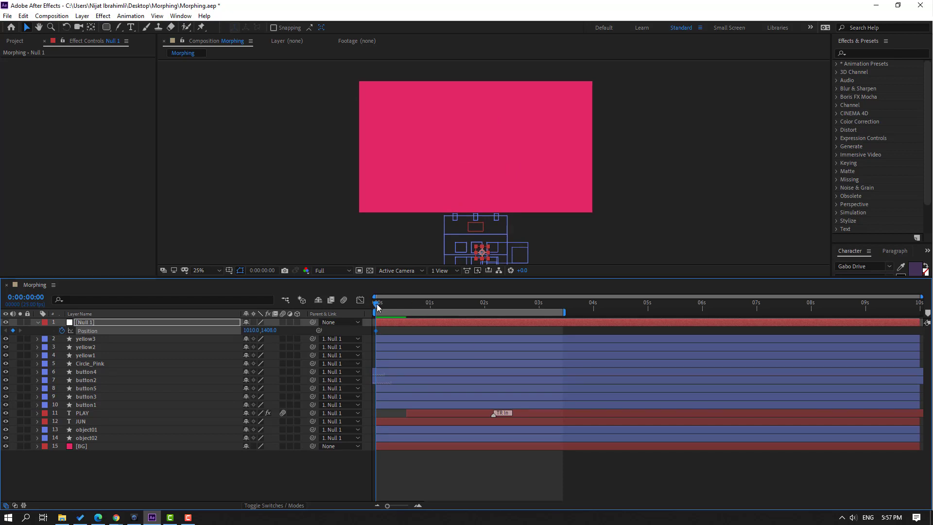
Key Null 1's Position Y to 458 at 0:00:00:19, 633 at 0:00:01:04 and 588 at 0:00:01:24, with another rebound keyframe at 0:00:01:14
key(space)
drag(275, 332, 228, 330)
key(shift+Page_Down)
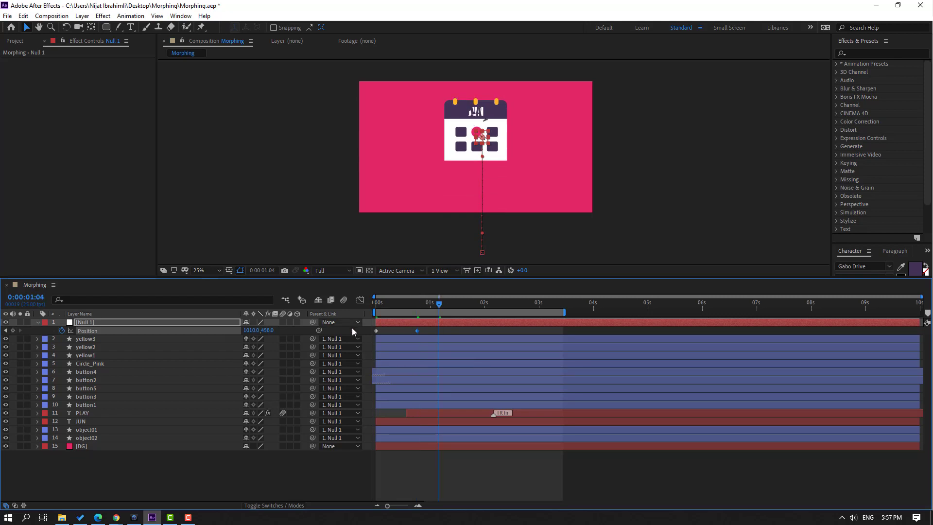
scroll(467, 169, up, 2)
drag(261, 332, 350, 333)
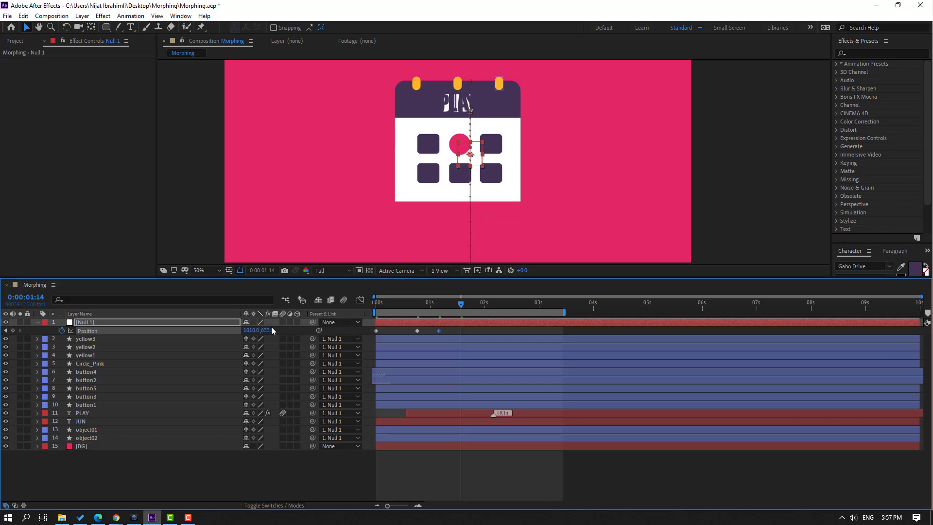
drag(267, 333, 292, 333)
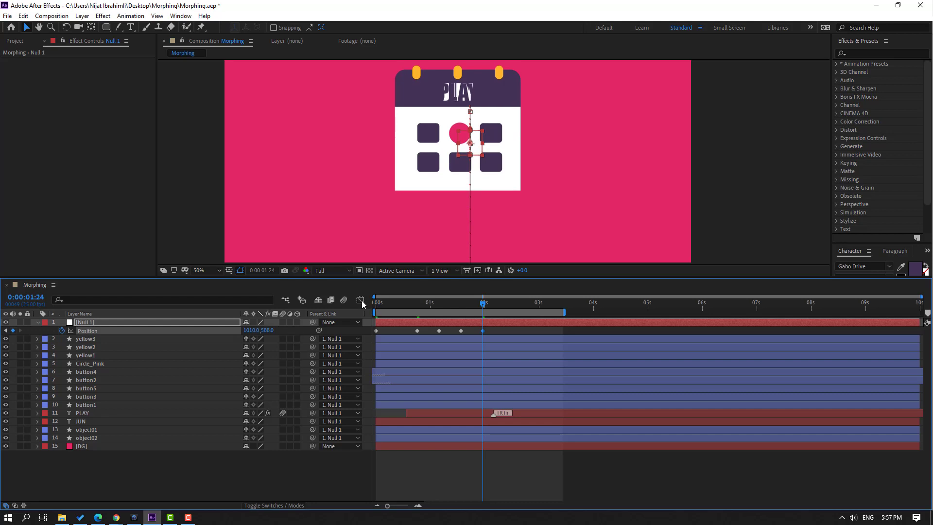
Apply Easy Ease to all of Null 1's Position keyframes and preview the animation
drag(349, 277, 331, 312)
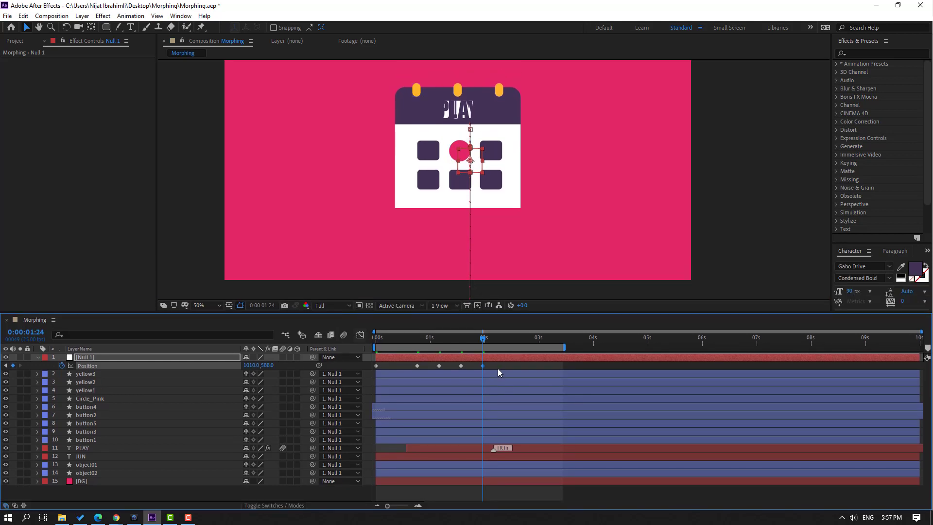
drag(499, 364, 395, 374)
right_click(375, 368)
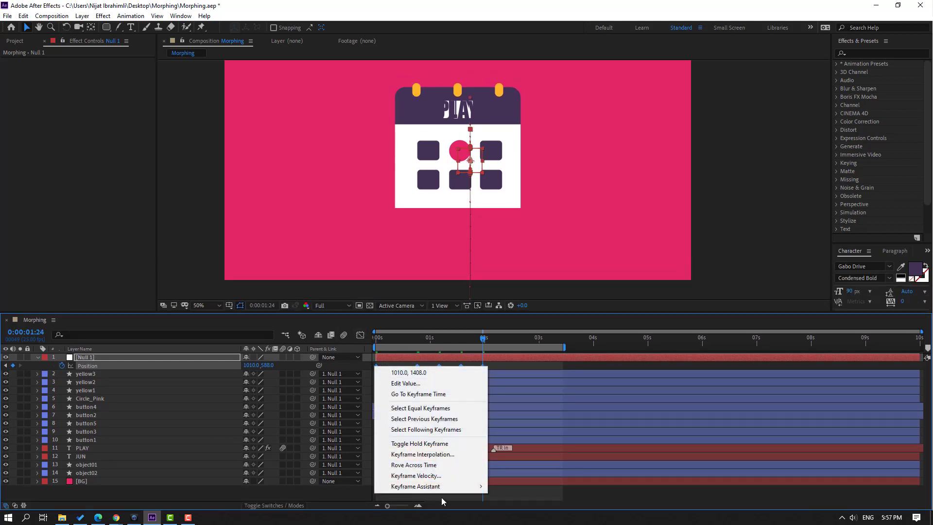
mouse_move(448, 487)
click(563, 421)
key(space)
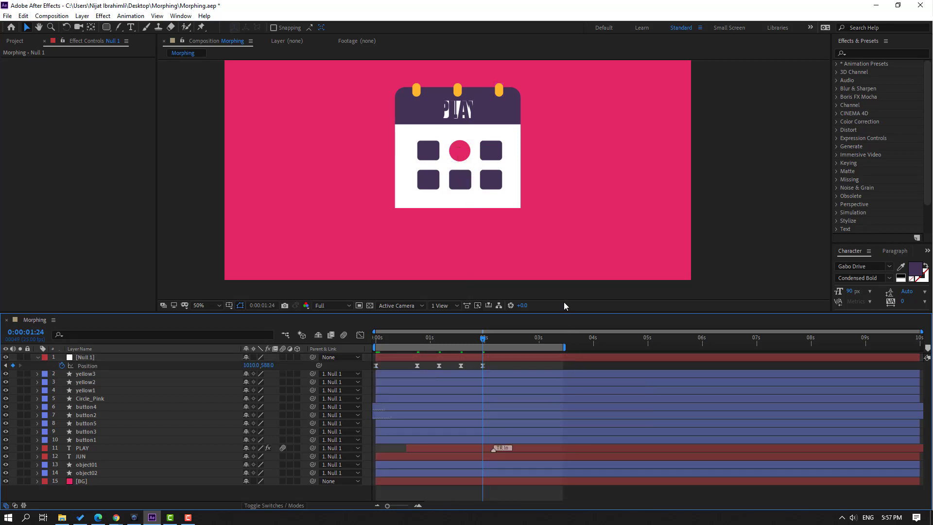
scroll(529, 286, down, 1)
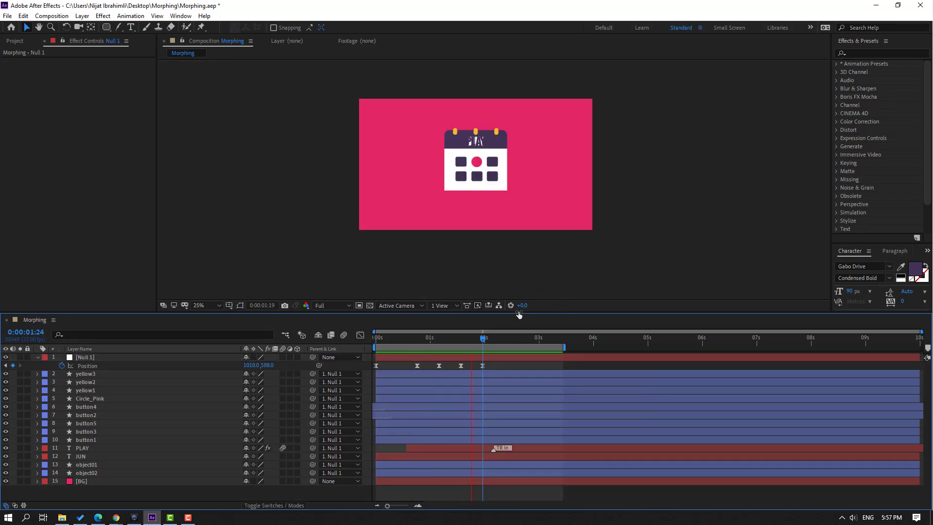
key(space)
Move the PLAY text layer later so it starts at about 0:00:02:17, and preview the timing
click(89, 449)
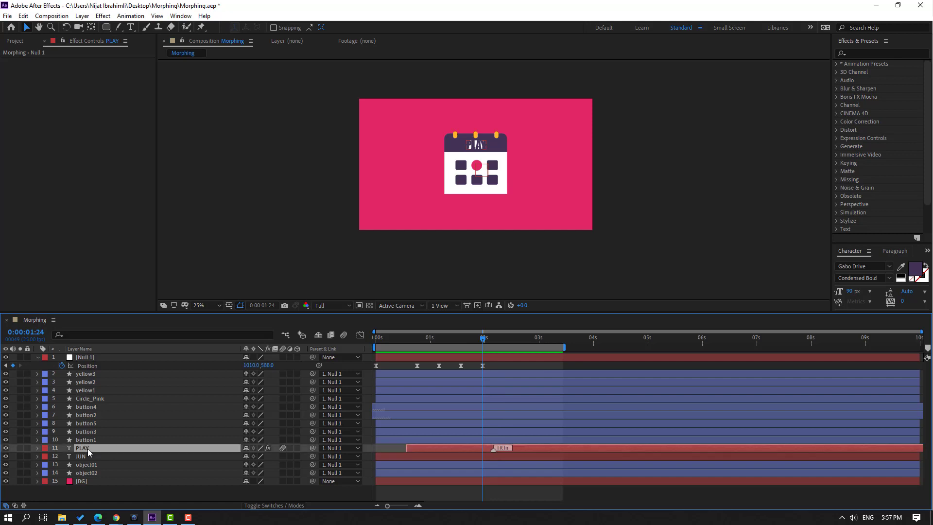
drag(461, 450, 507, 447)
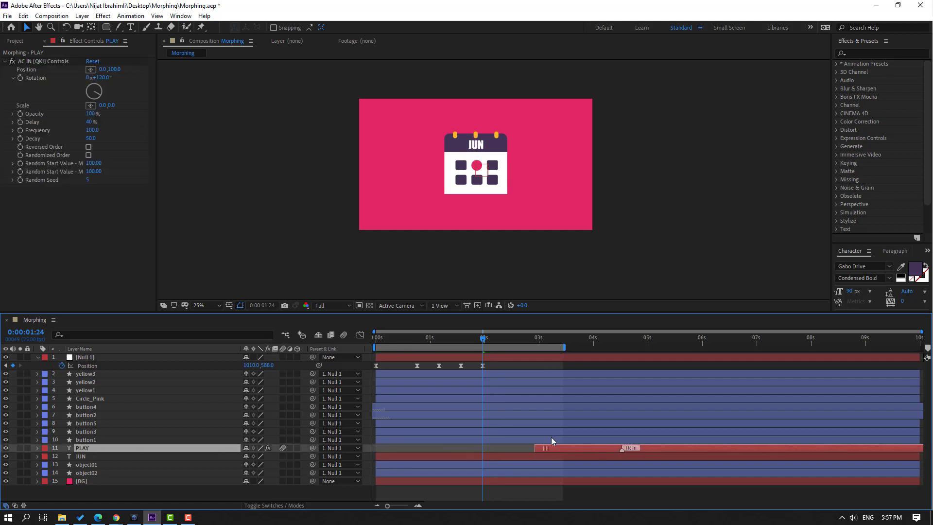
drag(490, 335, 557, 347)
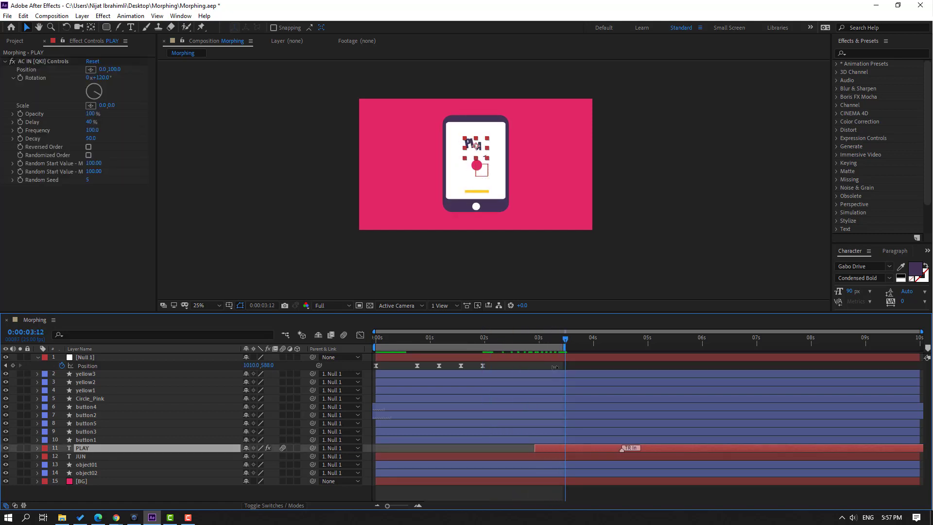
drag(558, 447, 545, 448)
drag(499, 340, 439, 354)
key(space)
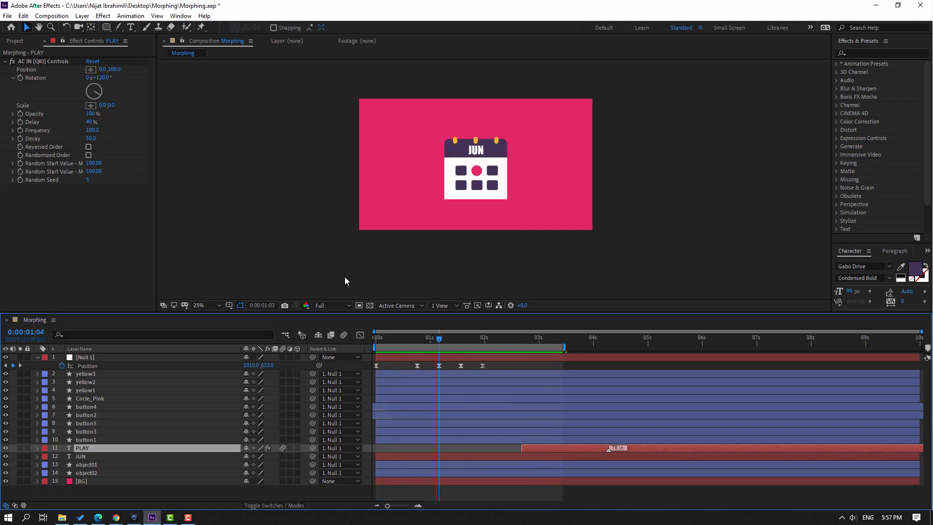
key(space)
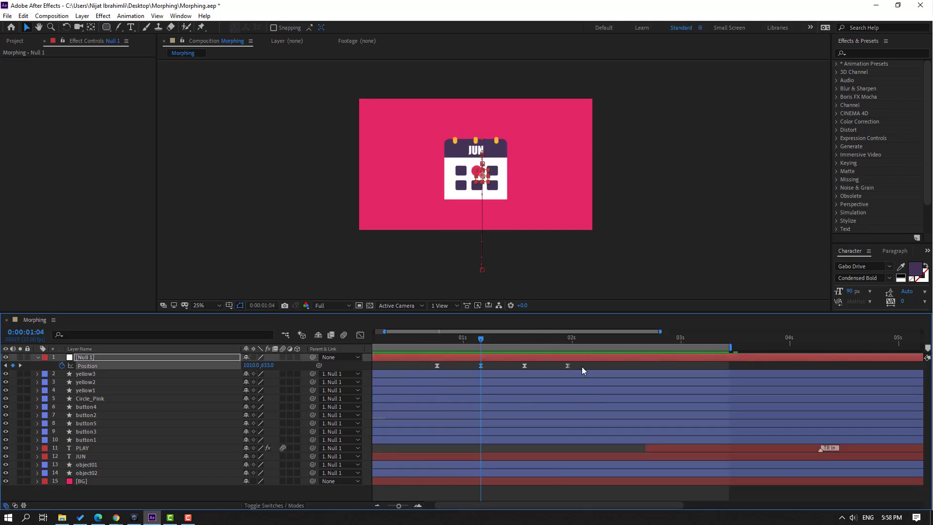
Set the spatial interpolation of Null 1's last four Position keyframes to Linear and preview the motion
drag(427, 369, 428, 371)
right_click(437, 366)
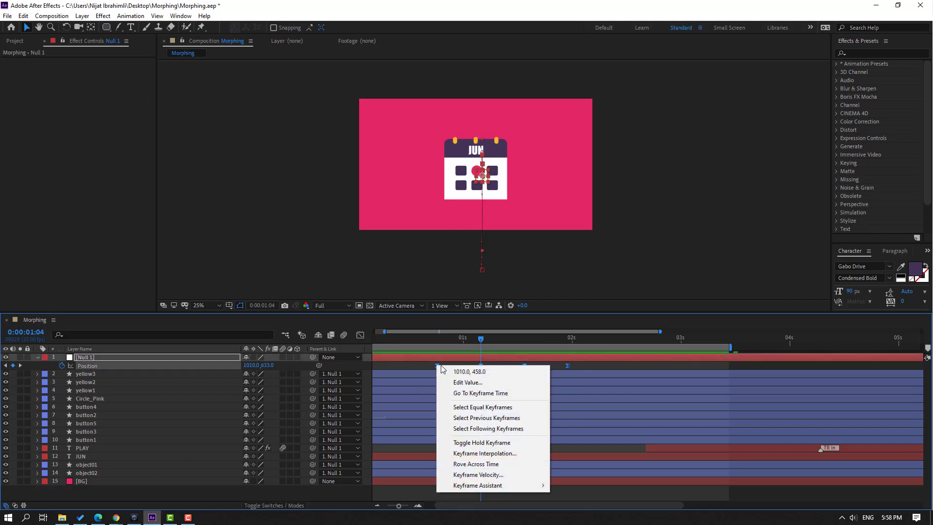
click(465, 454)
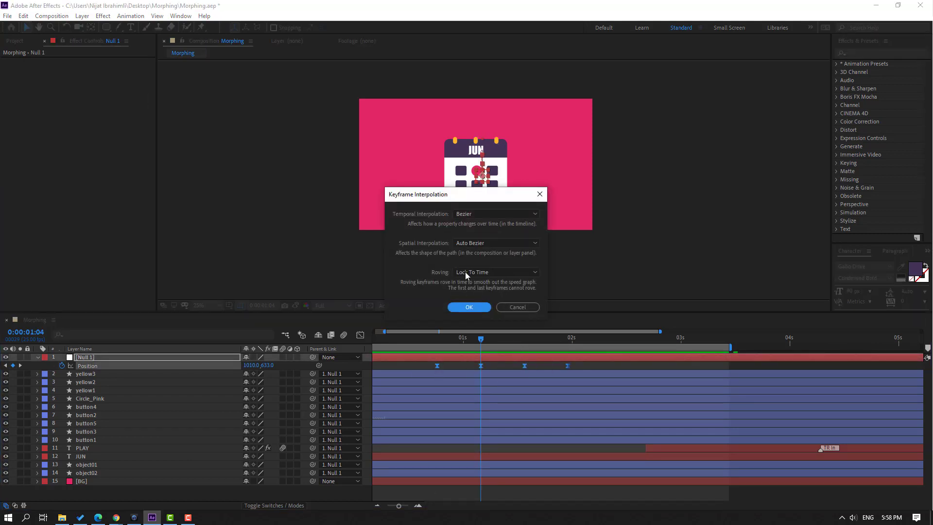
click(470, 243)
click(481, 272)
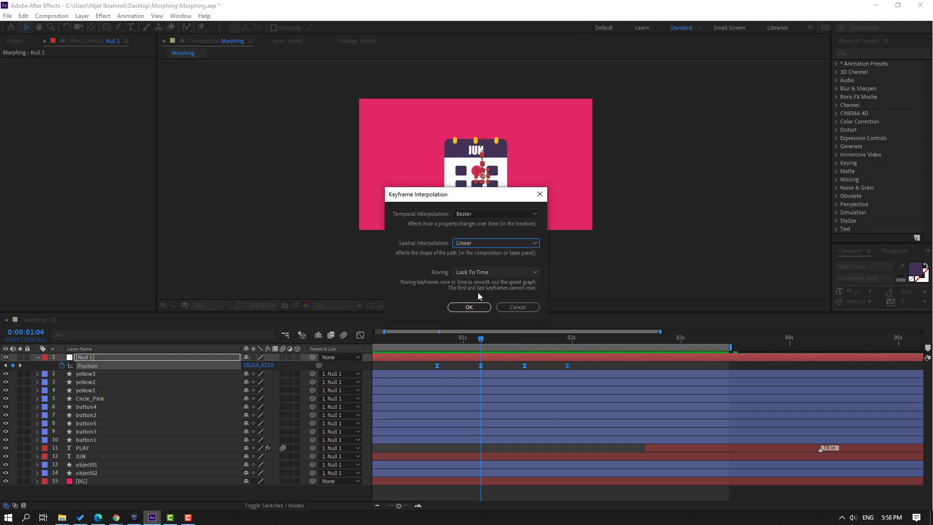
click(475, 310)
key(space)
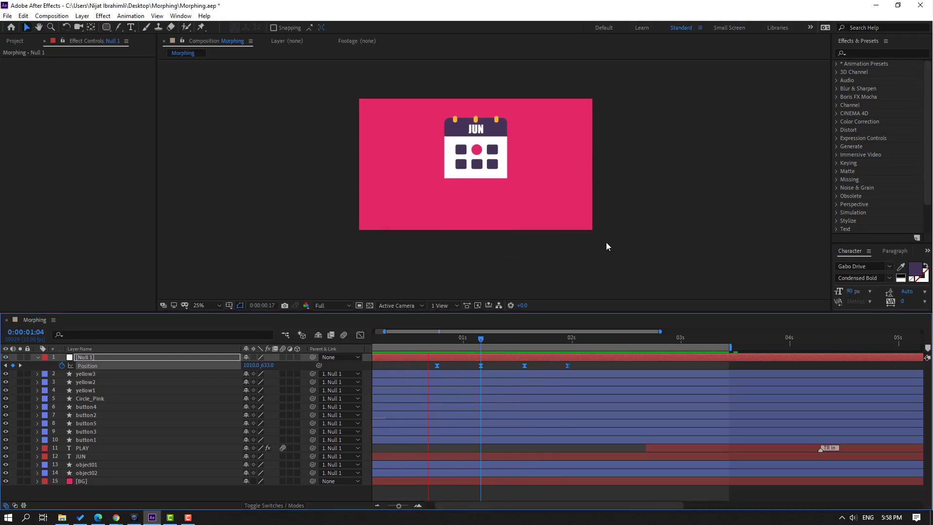
key(space)
Move Null 1's last four Position keyframes earlier so they begin at about 0:00:00:13, and preview the entrance
drag(599, 368, 432, 367)
key(space)
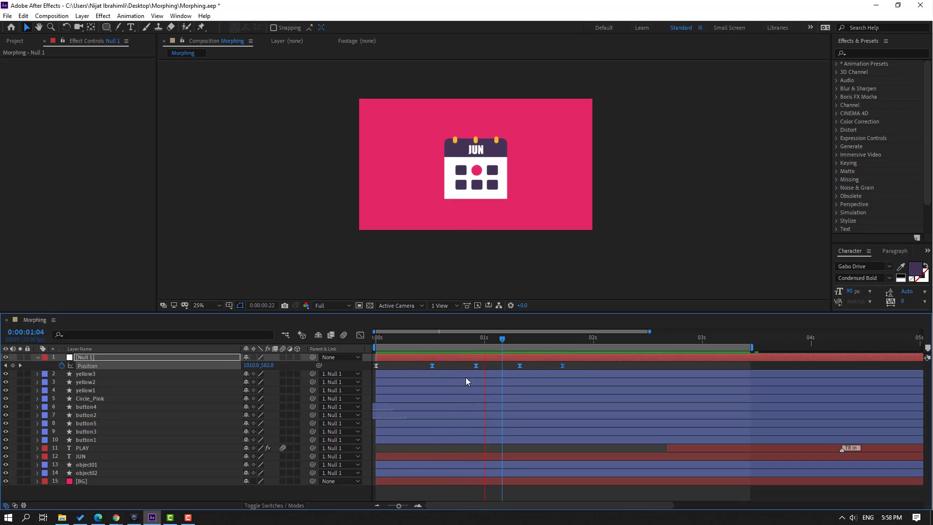
click(473, 339)
Add a Rotation keyframe to Null 1 at 0:00:00:00 and set it to -17°
drag(474, 339, 358, 348)
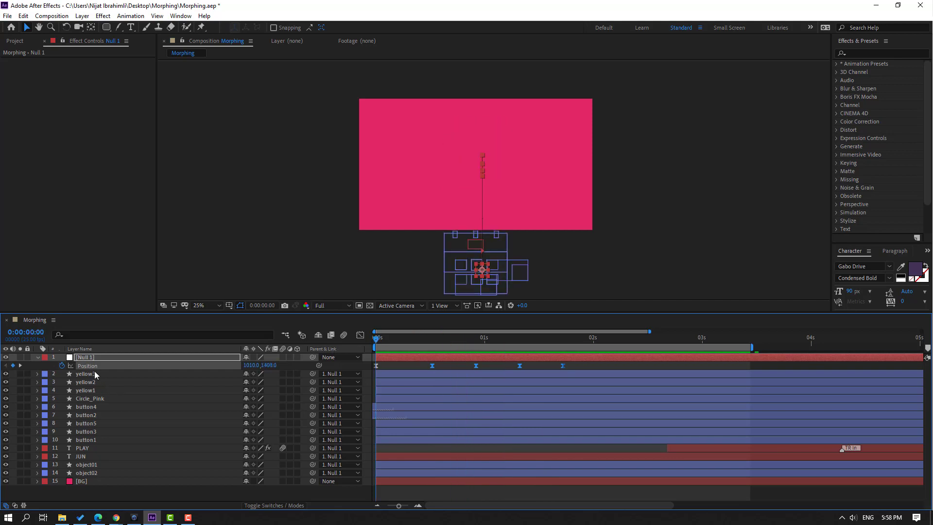
key(shift+r)
click(63, 374)
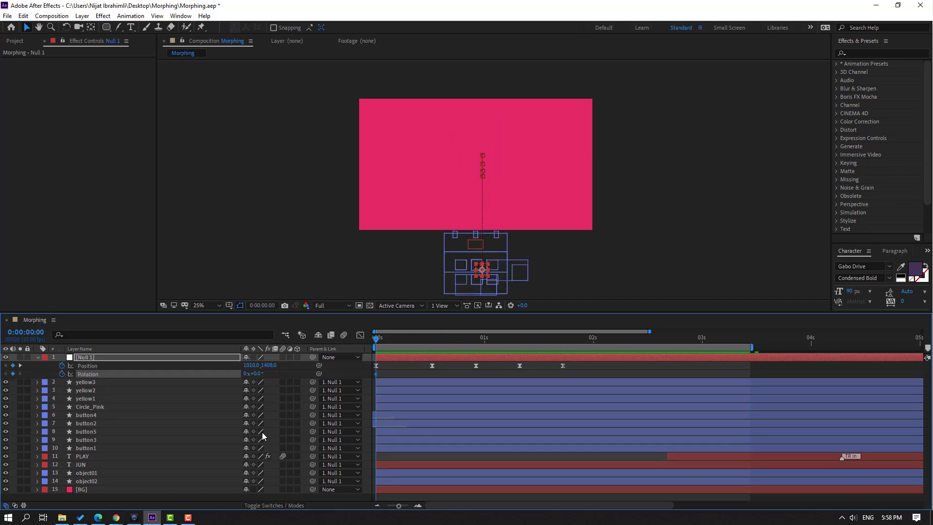
drag(257, 373, 249, 375)
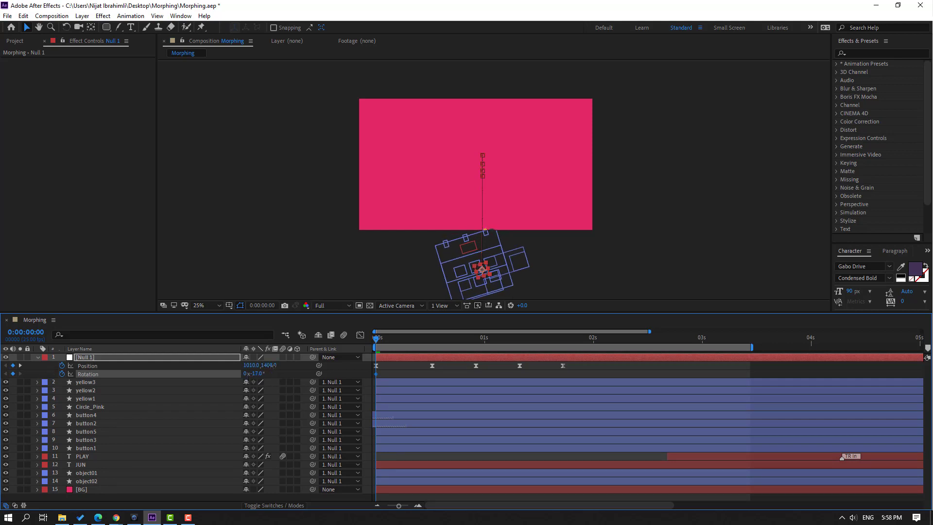
Lower Null 1's starting Position at 0:00:00:00 to Y about 1433, and set its Rotation to 10° at 0:00:00:13
drag(272, 366, 277, 365)
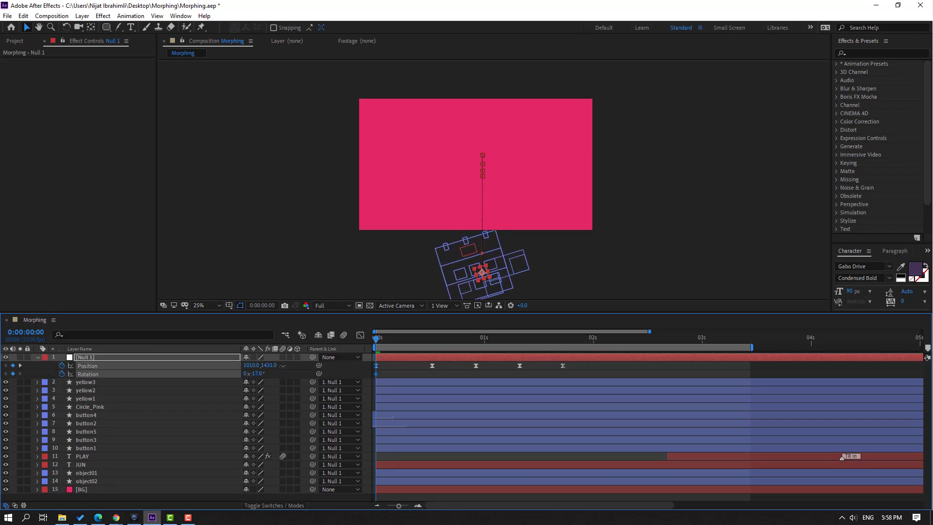
drag(377, 338, 436, 343)
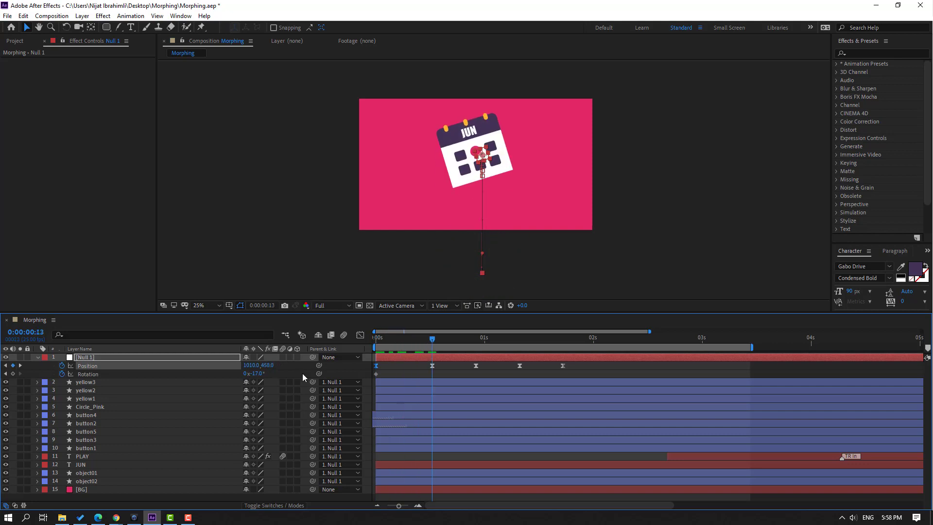
text(10)
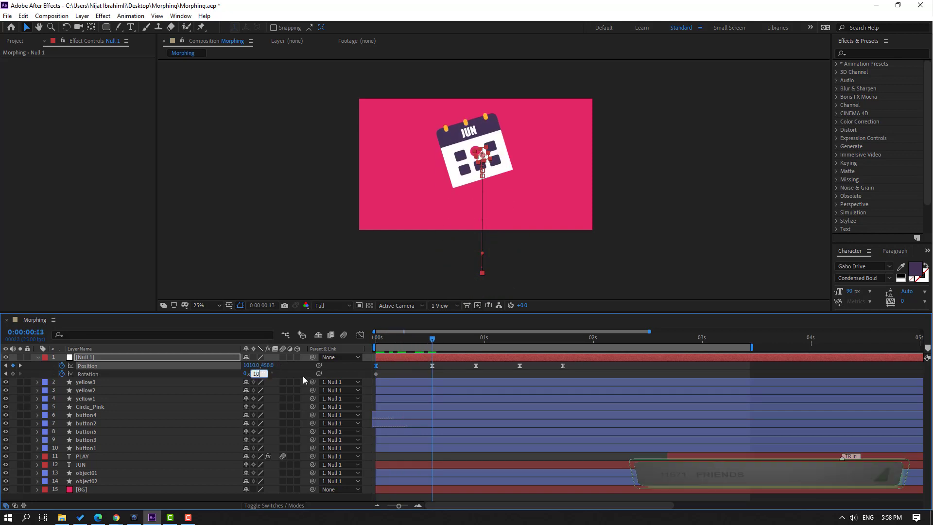
key(Return)
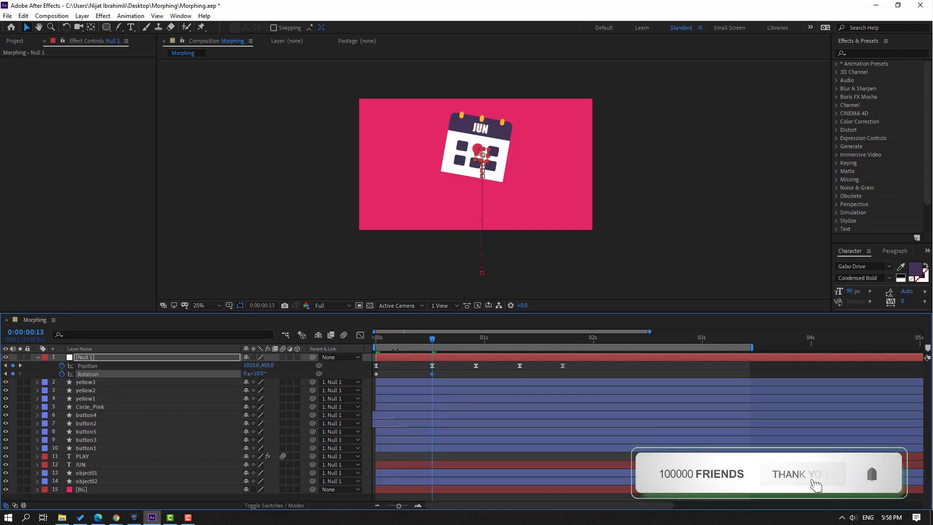
Add Null 1 Rotation keyframes of -5° at 0:00:00:23 and 2.5° at 0:00:01:08
drag(451, 344, 477, 345)
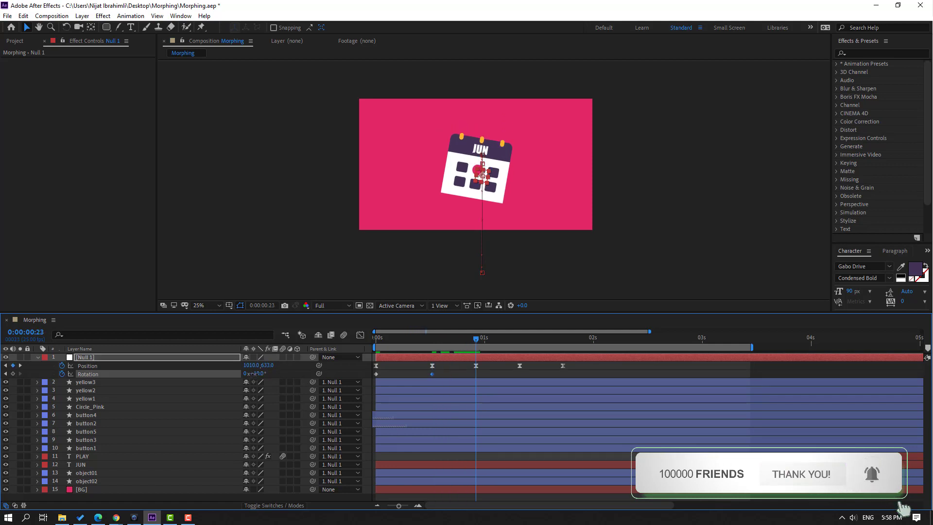
click(255, 373)
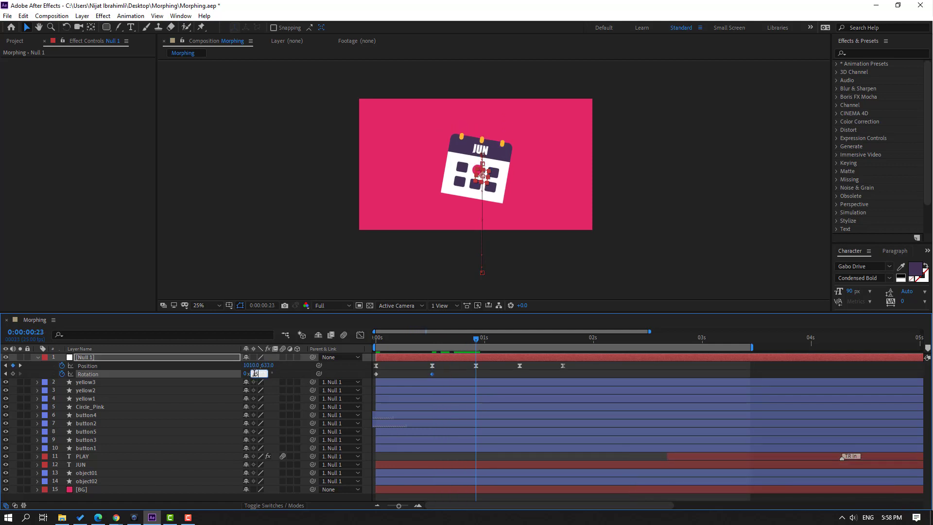
text(-5)
key(Return)
drag(492, 338, 520, 339)
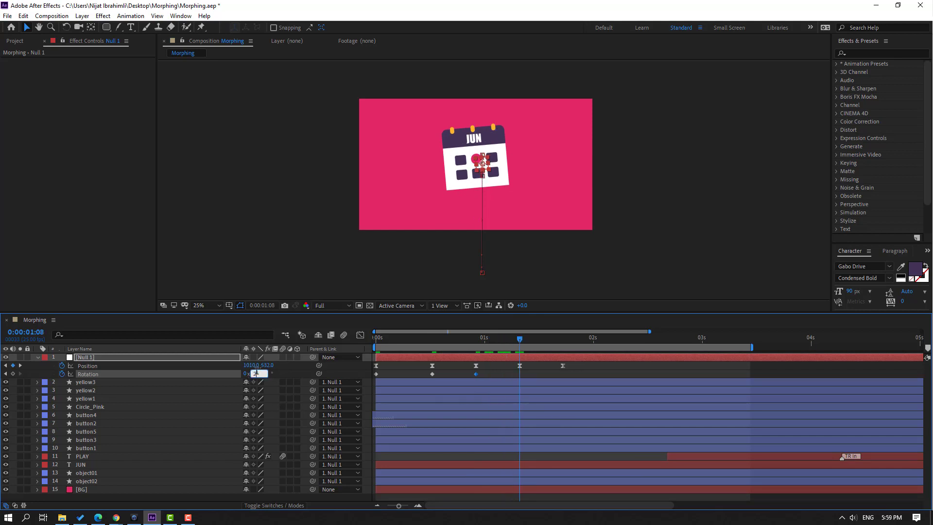
click(258, 372)
text(2.5)
key(Return)
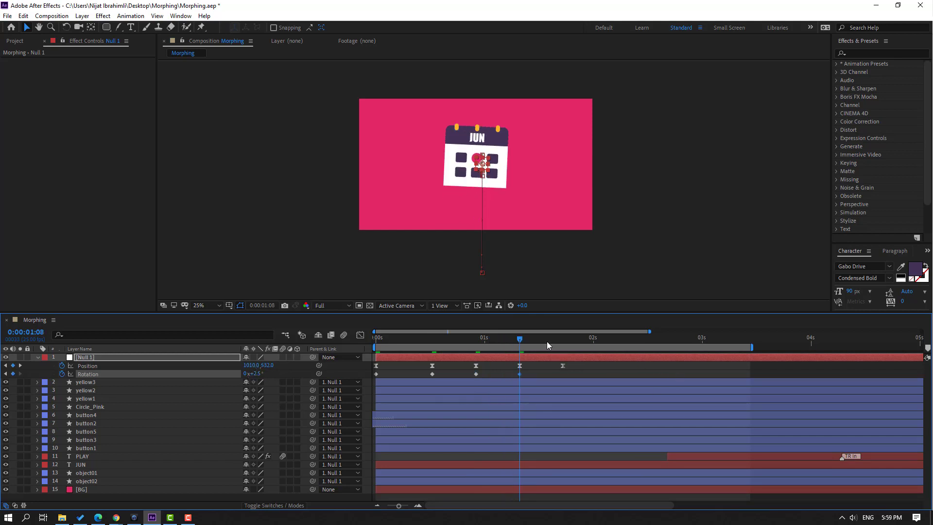
Set Null 1's Rotation to 0° at 0:00:01:18, in line with the last Position keyframe
click(562, 343)
click(257, 374)
text(0)
key(Return)
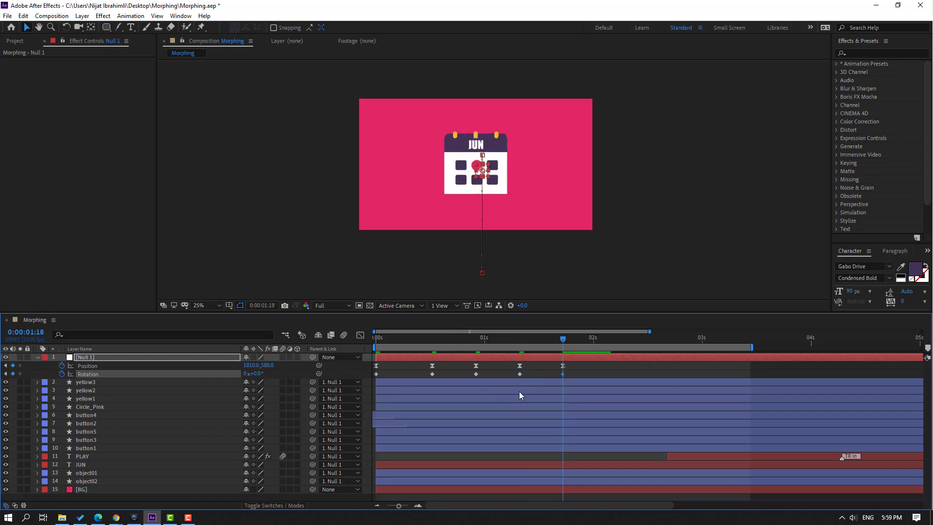
Apply Easy Ease to all of Null 1's Rotation keyframes
drag(574, 378, 356, 378)
right_click(375, 377)
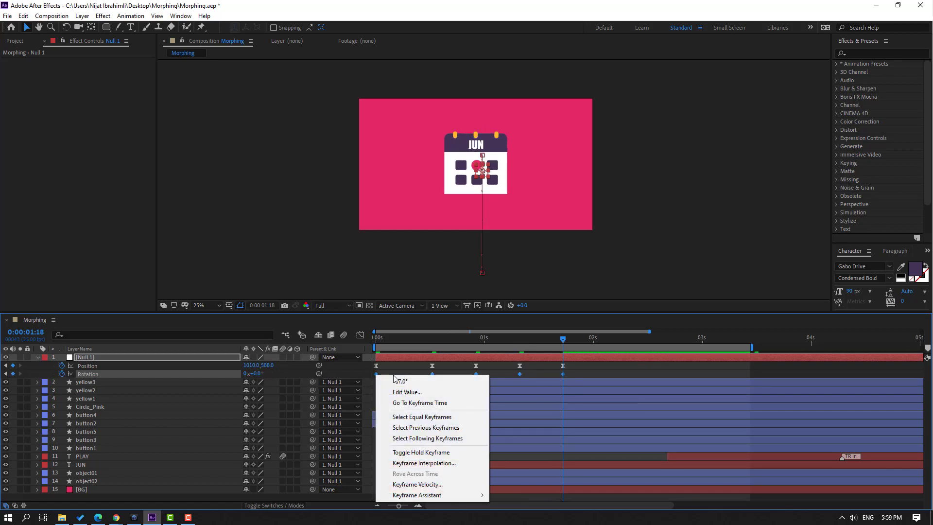
mouse_move(427, 494)
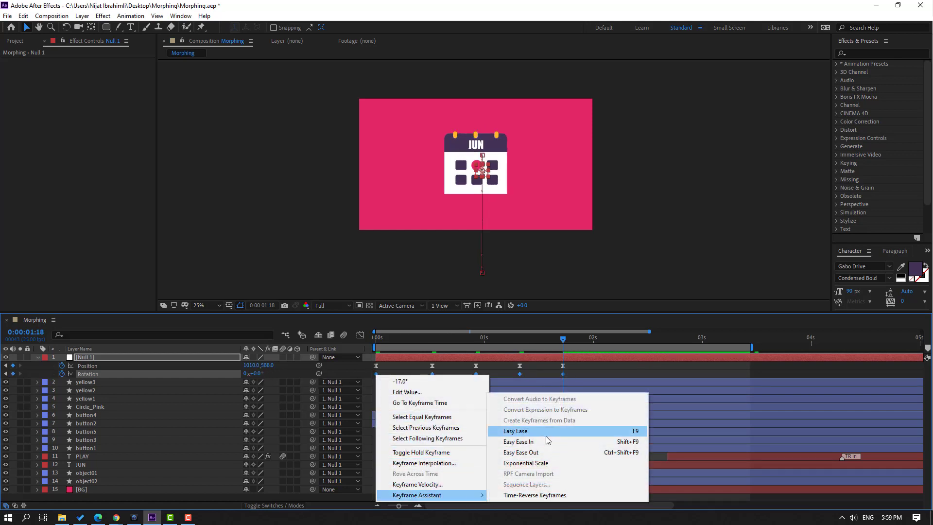
click(549, 431)
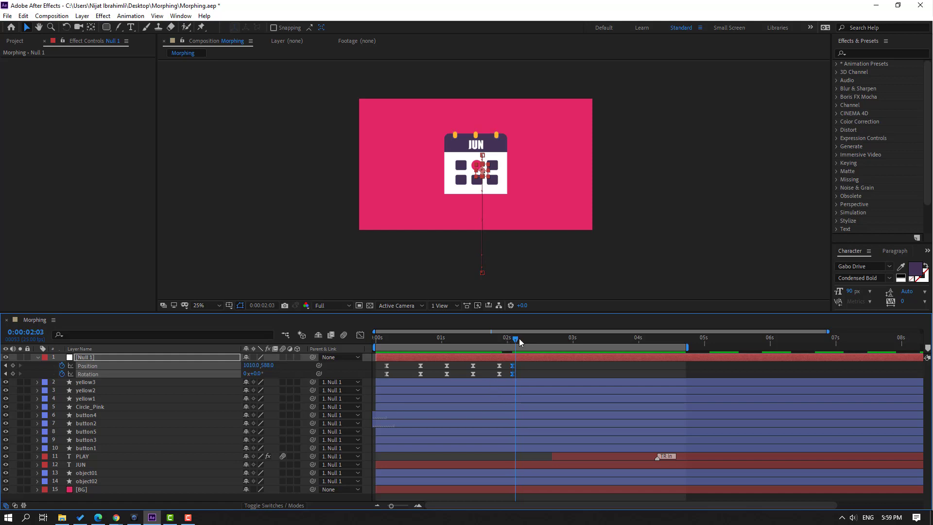
Add Null 1 Position keyframes with Y at 641 at 0:00:02:11 and Y at 588 at 0:00:02:22
drag(519, 339, 536, 339)
key(period)
key(period)
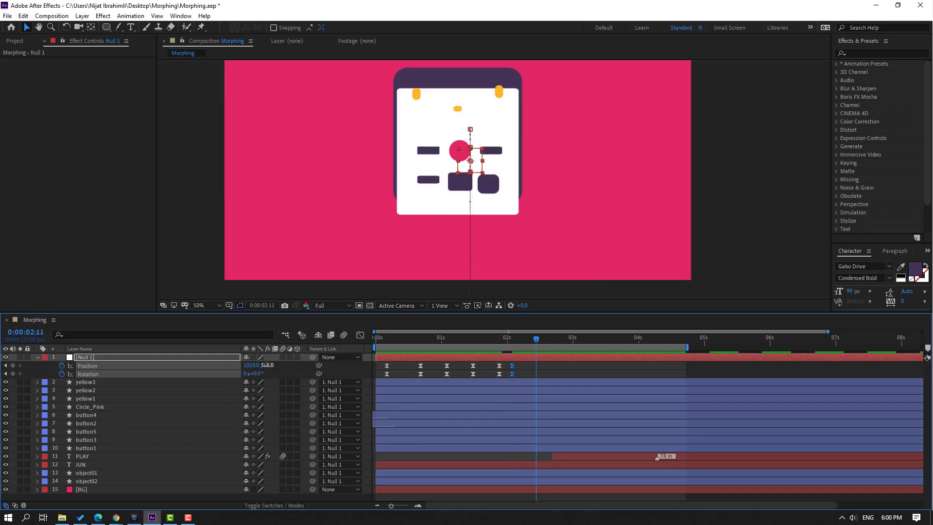
drag(267, 364, 294, 365)
drag(552, 339, 566, 342)
drag(268, 365, 248, 365)
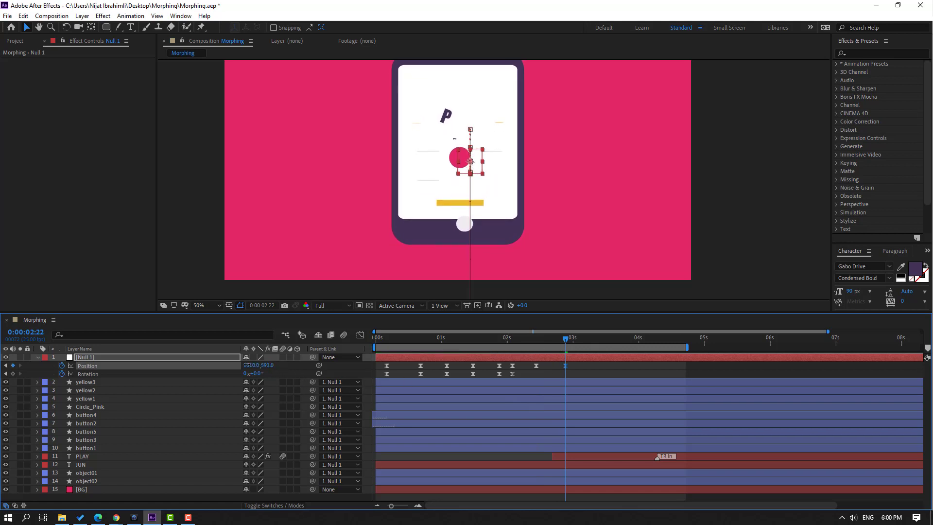
Add a Null 1 Position keyframe with Y at 608 at 0:00:03:04, and preview the animation
click(573, 340)
drag(578, 340, 583, 339)
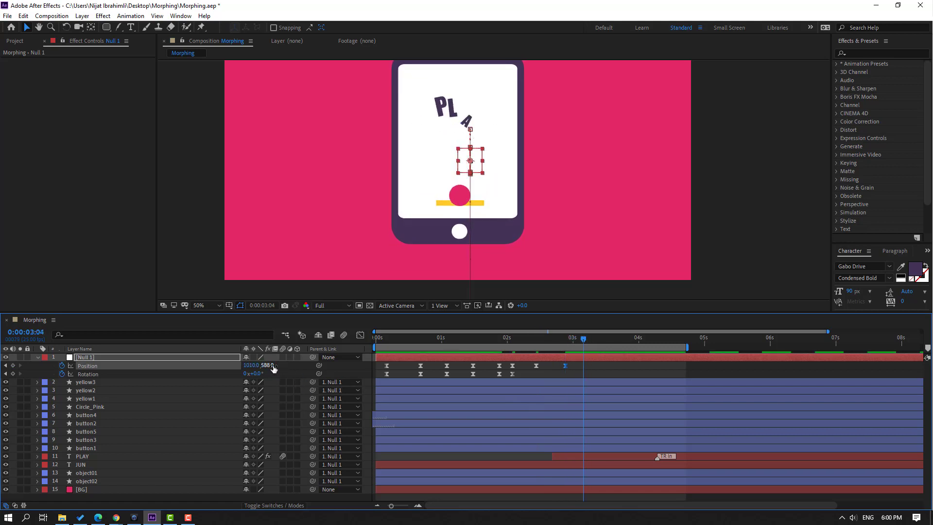
drag(267, 365, 279, 367)
key(comma)
key(space)
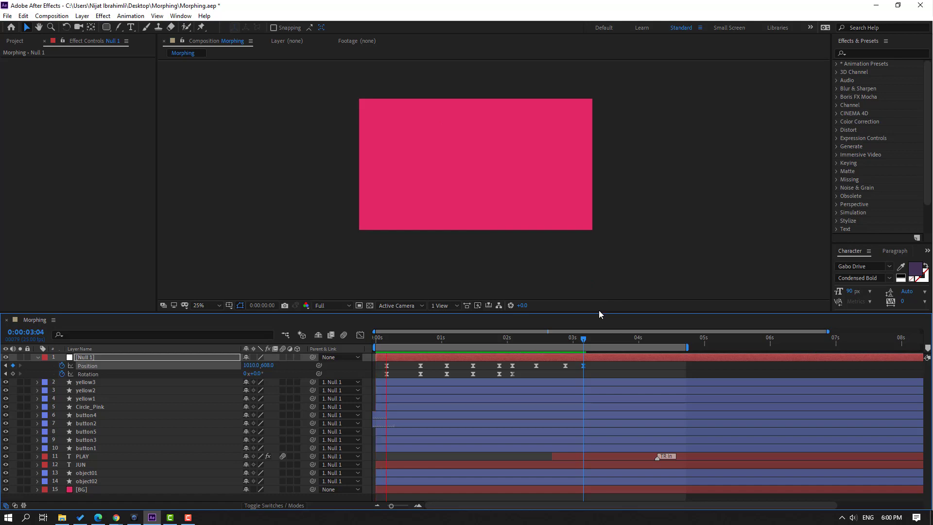
Move the work area's start to about 1.7 seconds and preview the calendar-to-phone morph
drag(374, 347, 511, 347)
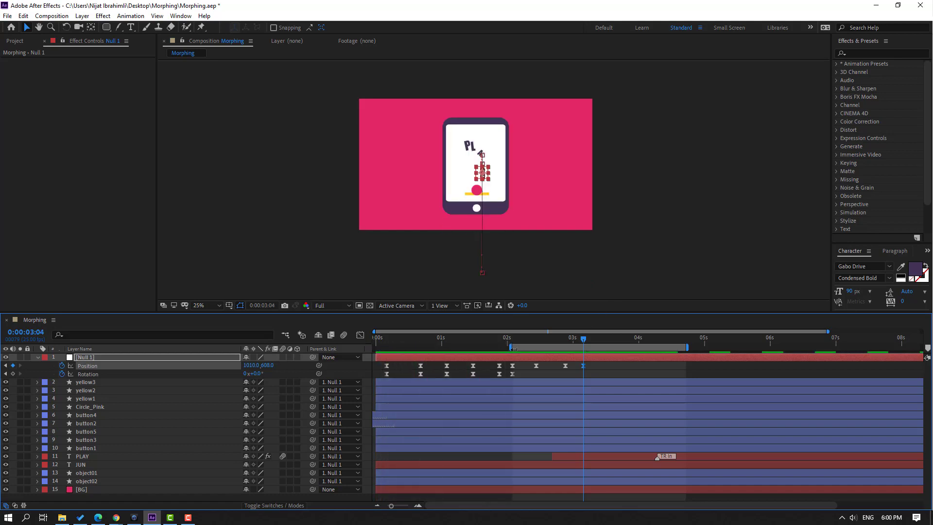
key(space)
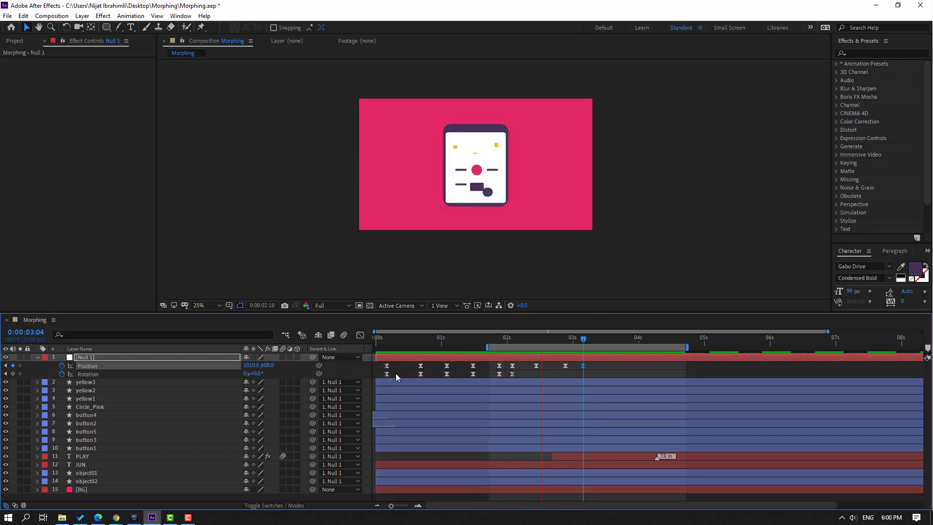
key(space)
key(period)
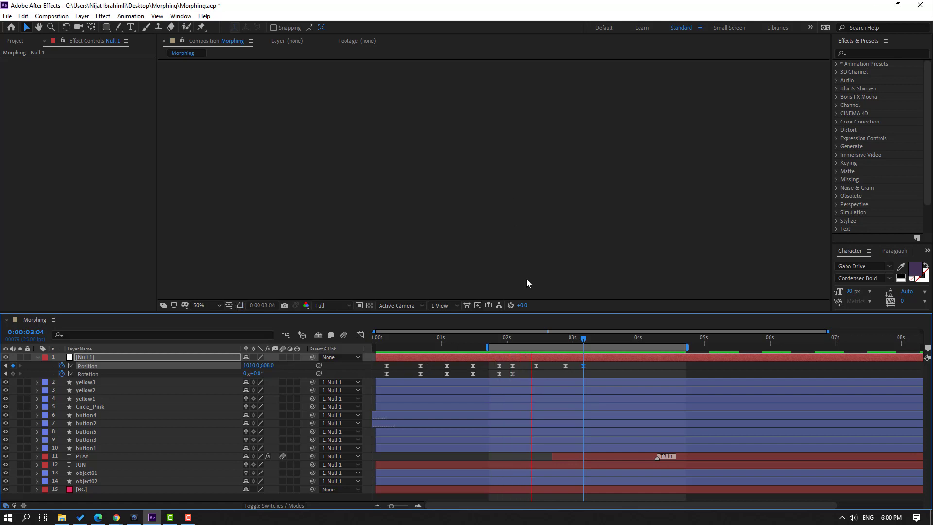
Preview the morph again and set Null 1's Rotation to about 7° at 0:00:02:11
drag(523, 337, 513, 340)
key(space)
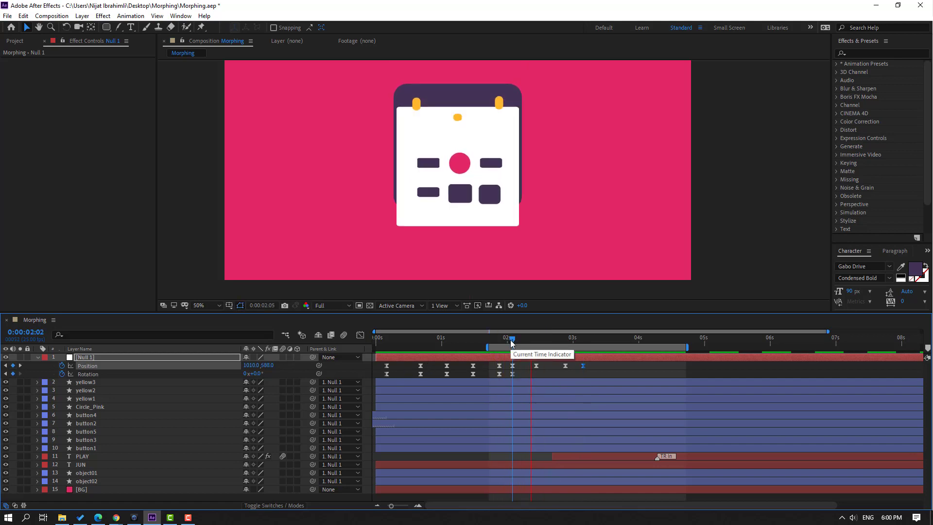
key(space)
drag(517, 341, 536, 340)
drag(259, 378, 263, 378)
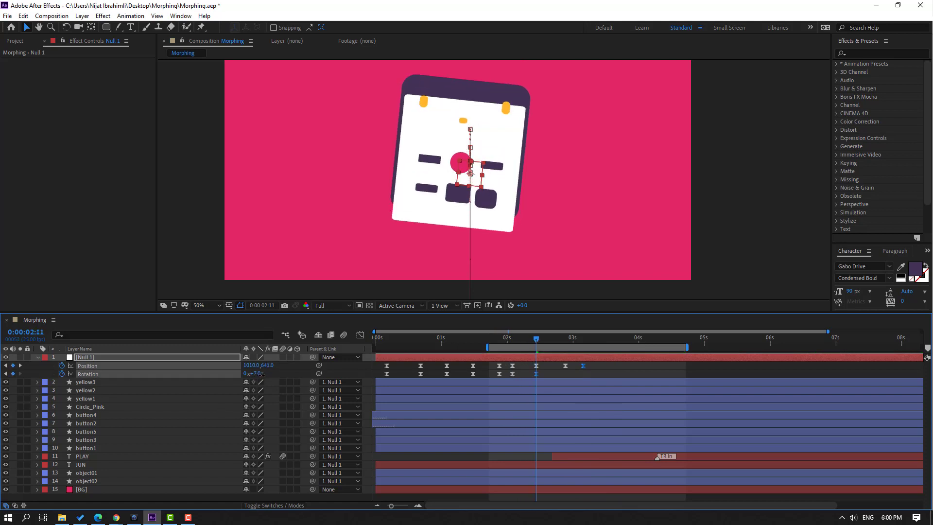
Tilt Null 1 slightly counterclockwise with a Rotation keyframe at 0:00:02:21, and set its Rotation to 0° at 0:00:03:04
drag(502, 340, 563, 341)
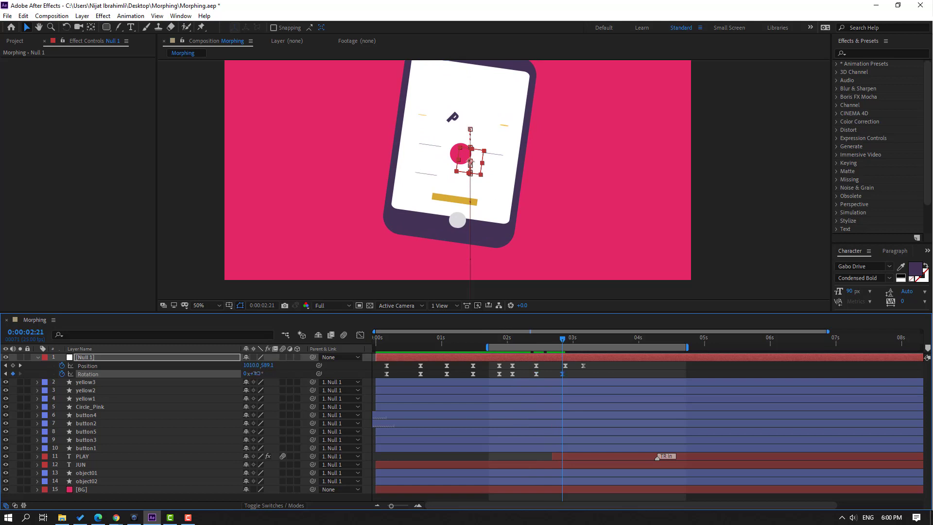
drag(256, 373, 253, 373)
drag(562, 343, 583, 341)
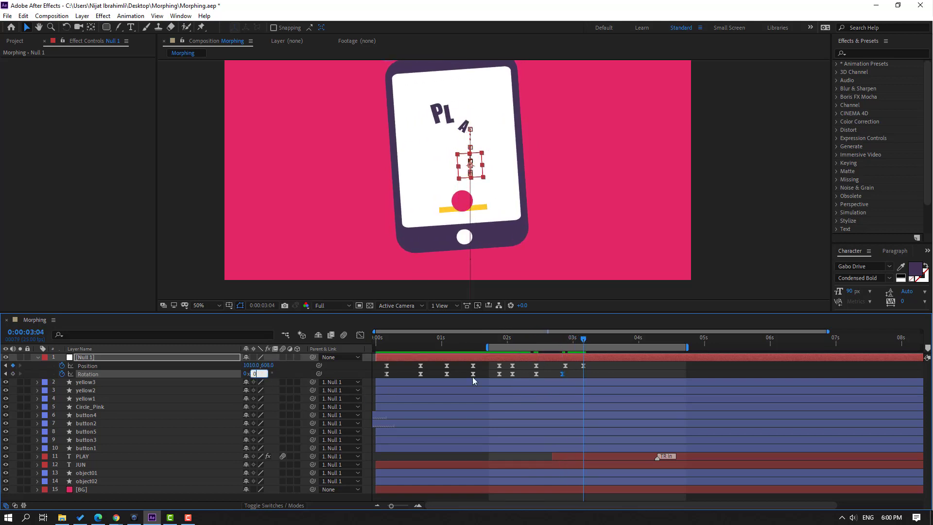